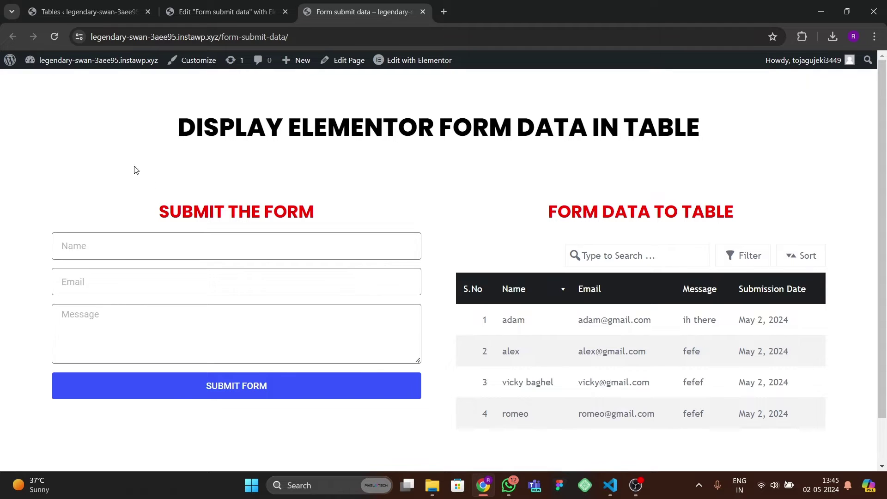
- Reload the form page and place the cursor in the Name field
left_click(54, 37)
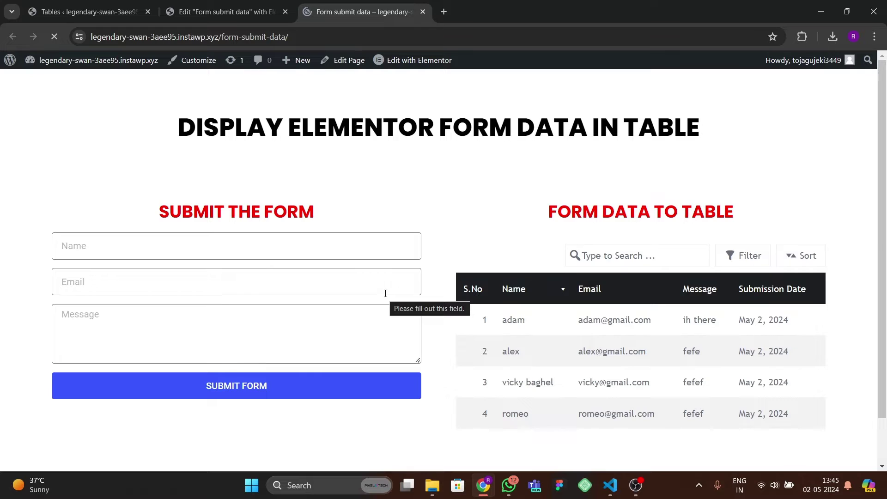
scroll(318, 269, "down", 1)
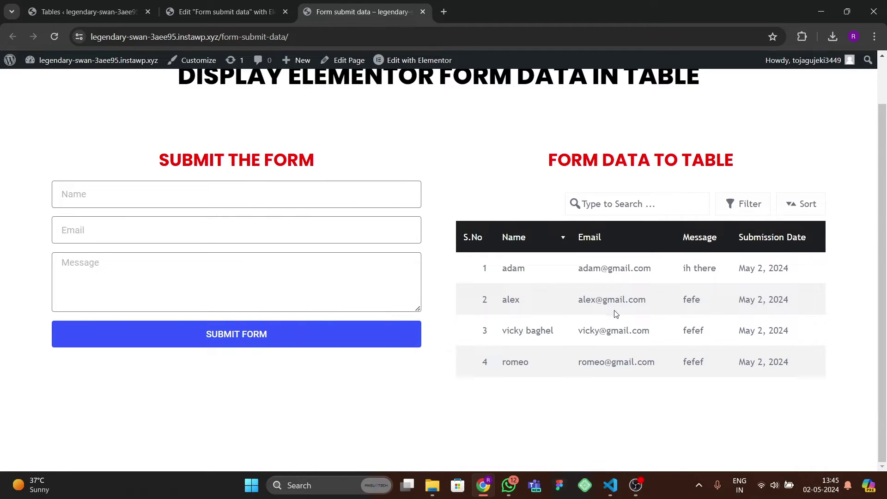
scroll(548, 234, "up", 1)
scroll(548, 232, "down", 1)
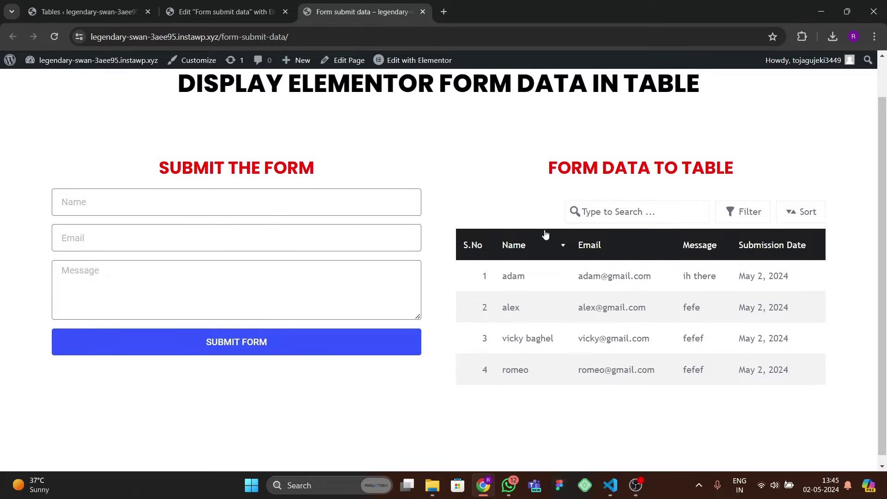
left_click(132, 200)
scroll(132, 200, "up", 1)
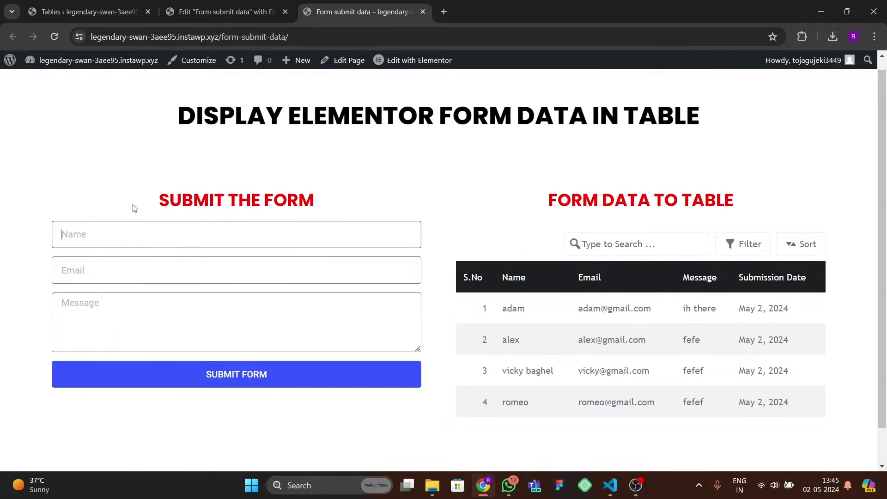
left_click(116, 228)
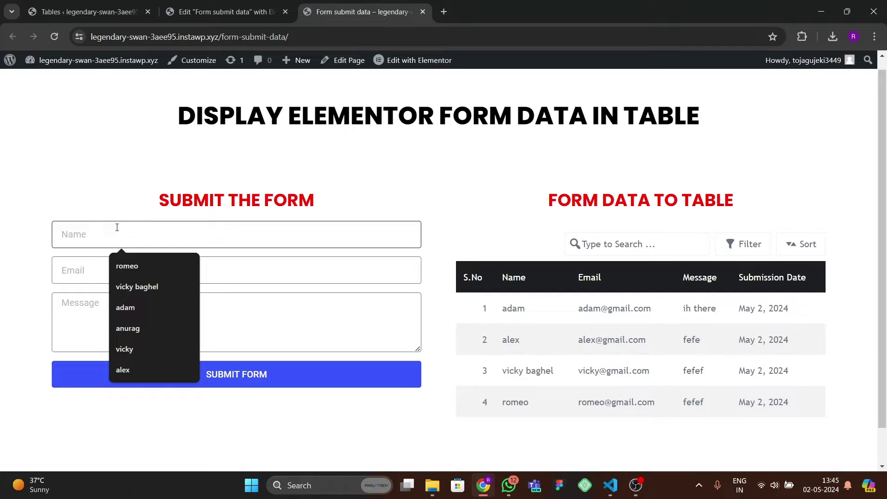
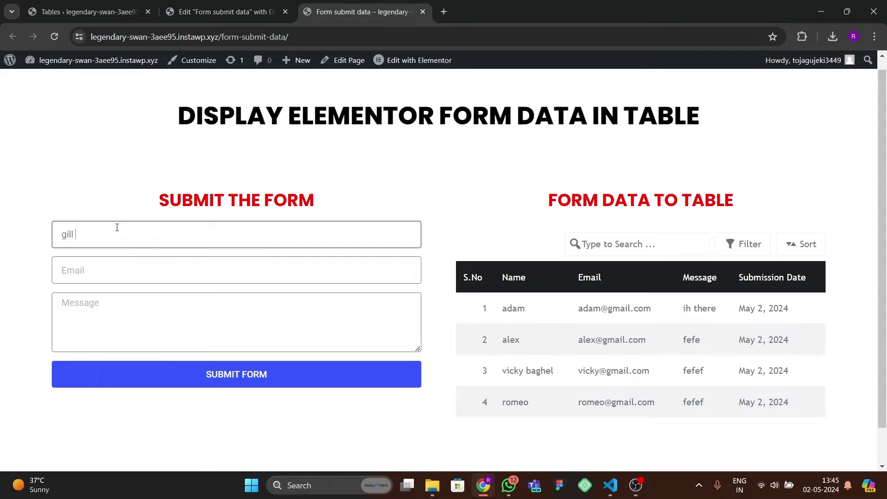
- Submit the form with a test name, a test e-mail and the message 'hi there', then reload
key("Tab")
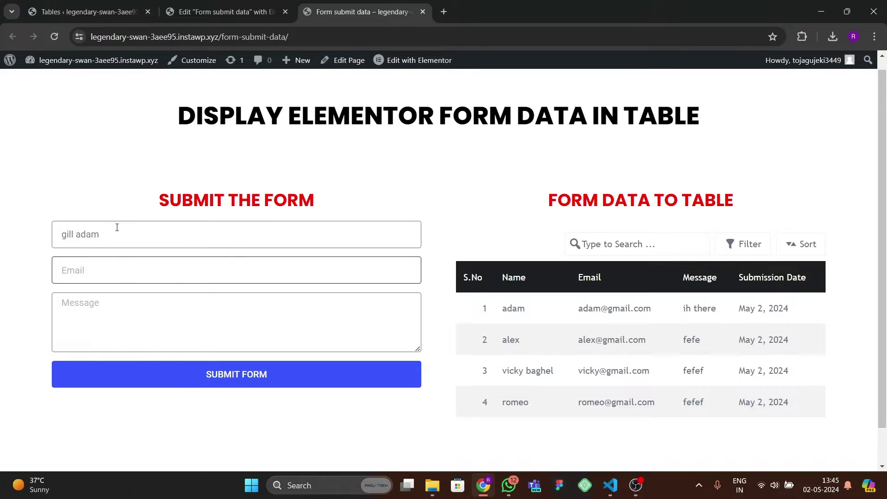
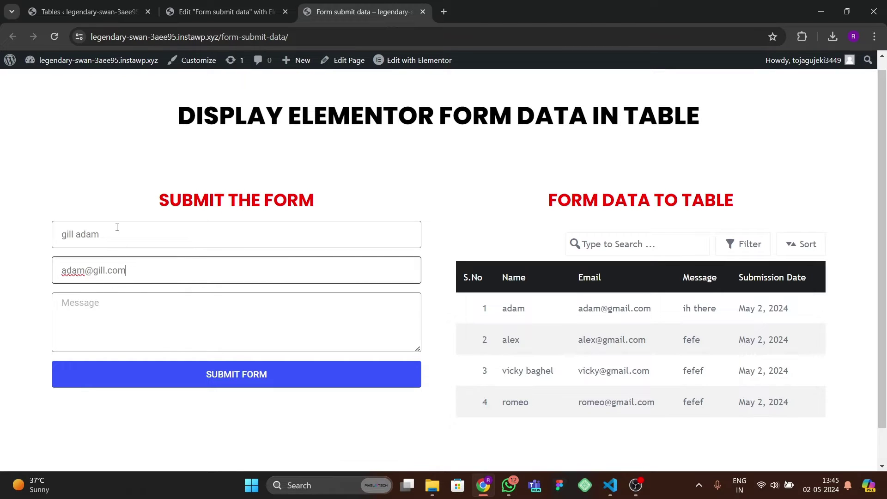
key("Tab")
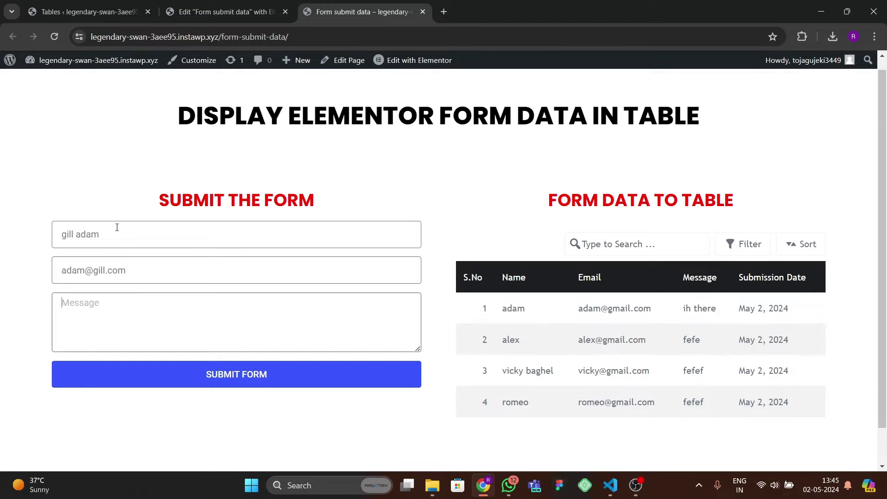
type("hi there")
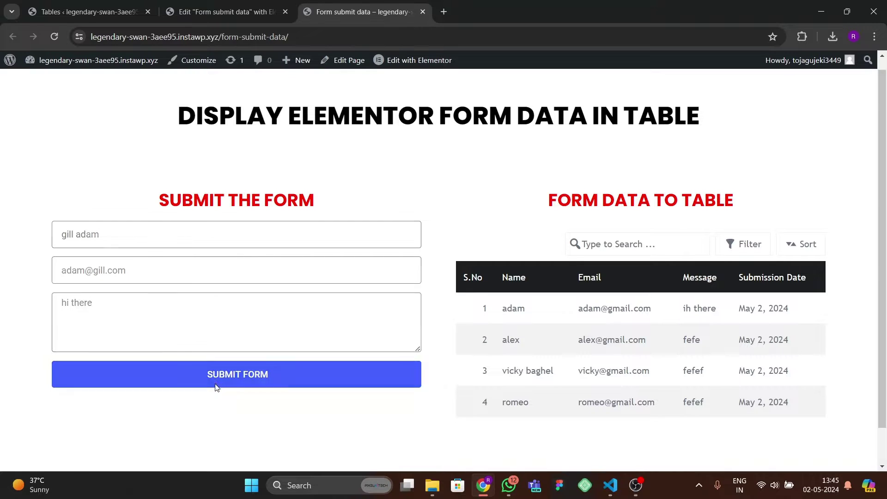
left_click(239, 385)
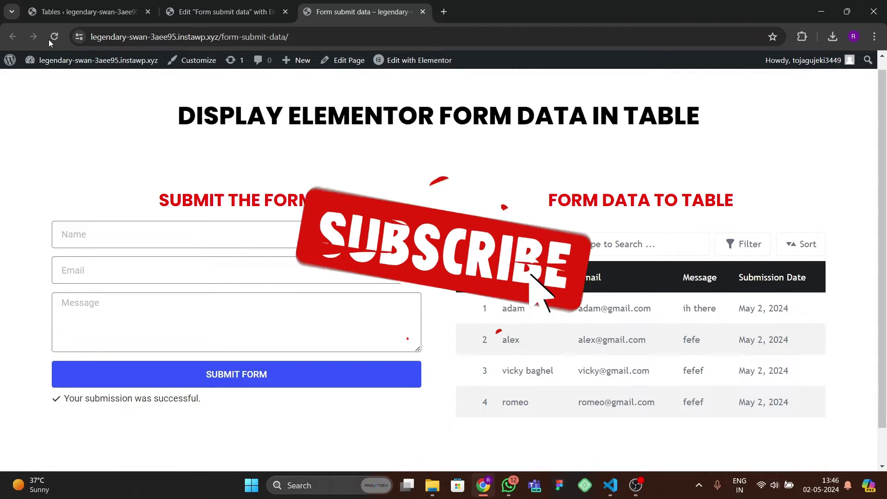
key("F5")
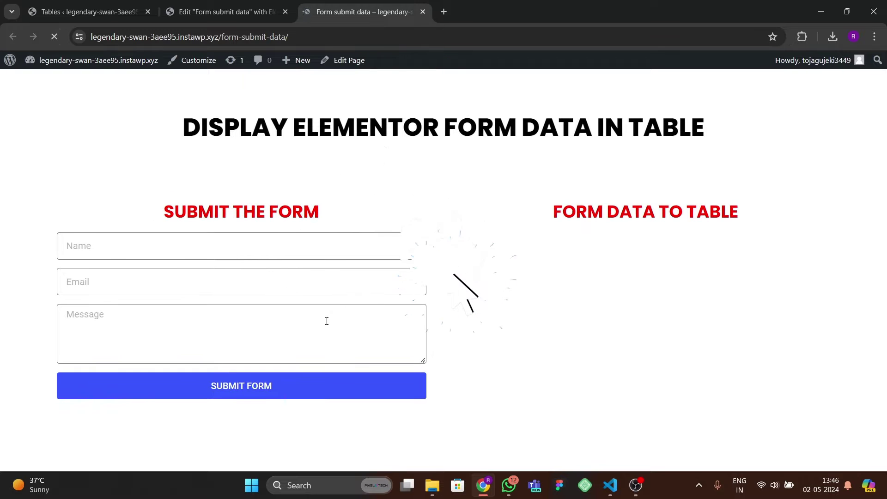
- Check that the new submission is now the first of five rows in the form data table
scroll(557, 386, "down", 2)
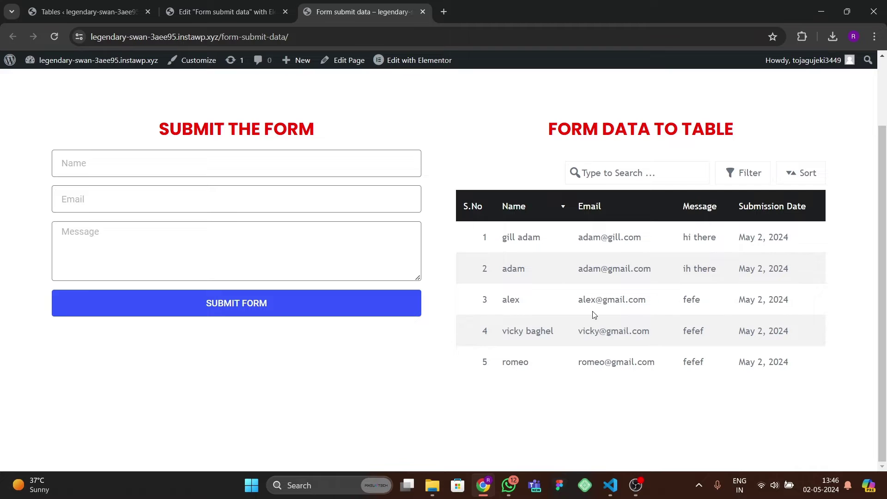
scroll(502, 306, "up", 2)
scroll(485, 301, "down", 2)
scroll(338, 261, "up", 2)
scroll(588, 344, "down", 2)
scroll(320, 176, "up", 2)
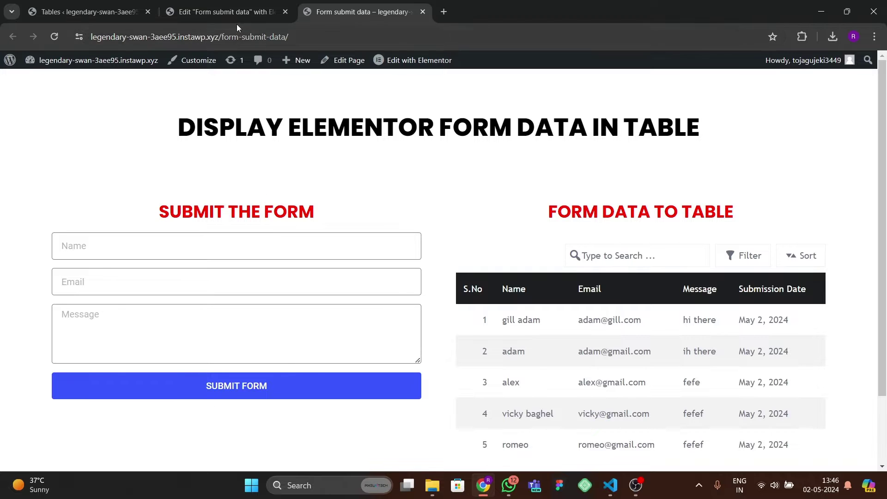
left_click(231, 12)
- Show the Installed Plugins page listing Elementor 3.21.4, Elementor Pro 3.20.2 and Tablesome 1.0.34
left_click(89, 14)
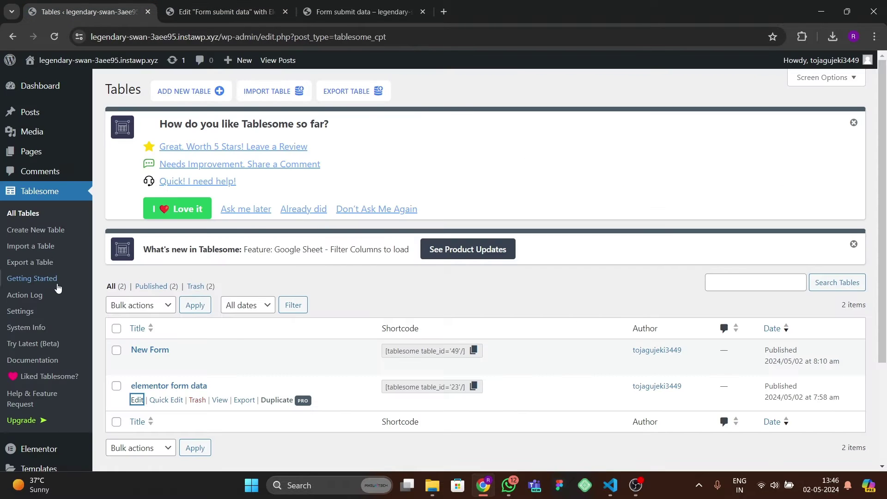
scroll(58, 365, "down", 3)
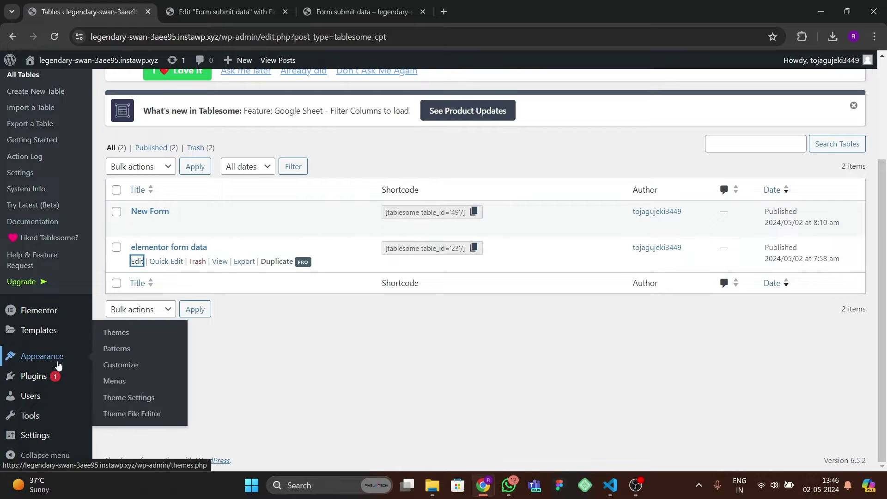
mouse_move(48, 377)
left_click(125, 377)
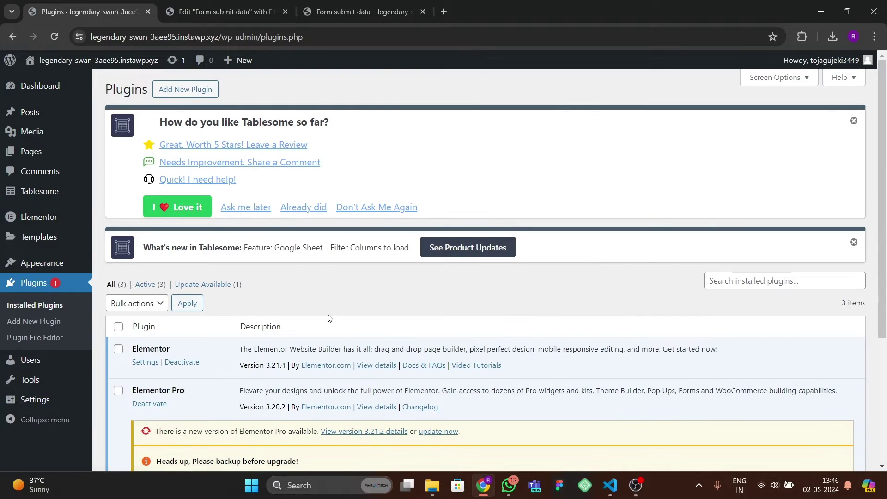
scroll(329, 317, "down", 2)
scroll(329, 317, "down", 2)
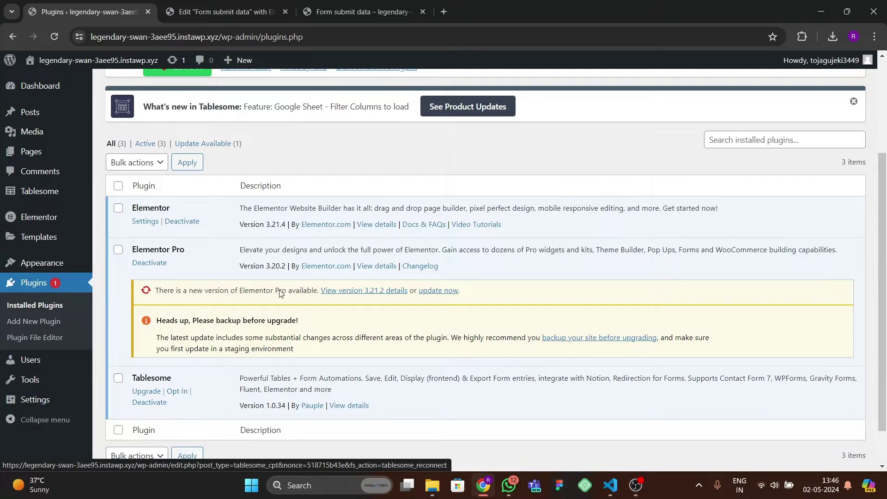
double_click(434, 13)
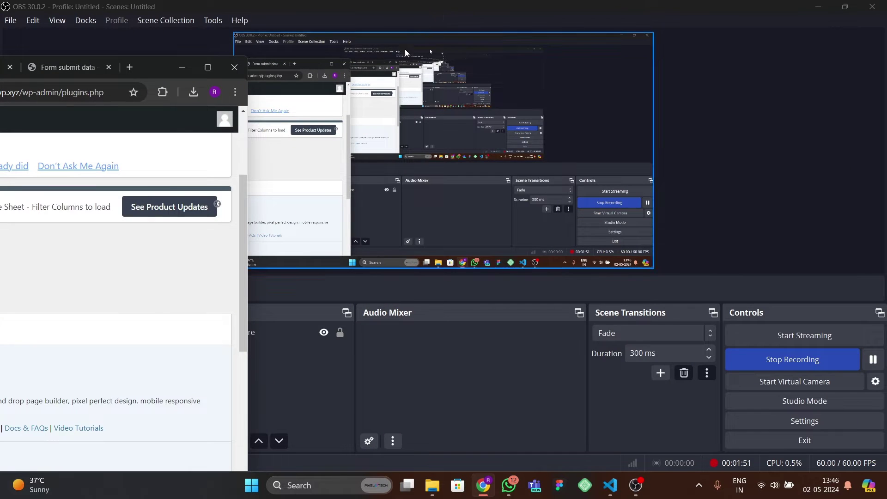
- Search Yahoo for 'tablesome plugin wordpress' and open the tablesomewp.com homepage result
double_click(192, 78)
left_click(442, 12)
type("ta")
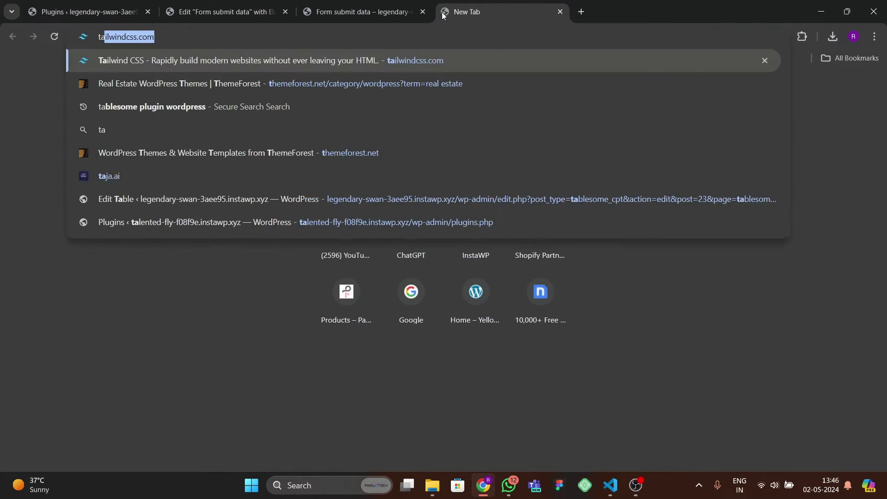
type("blesome")
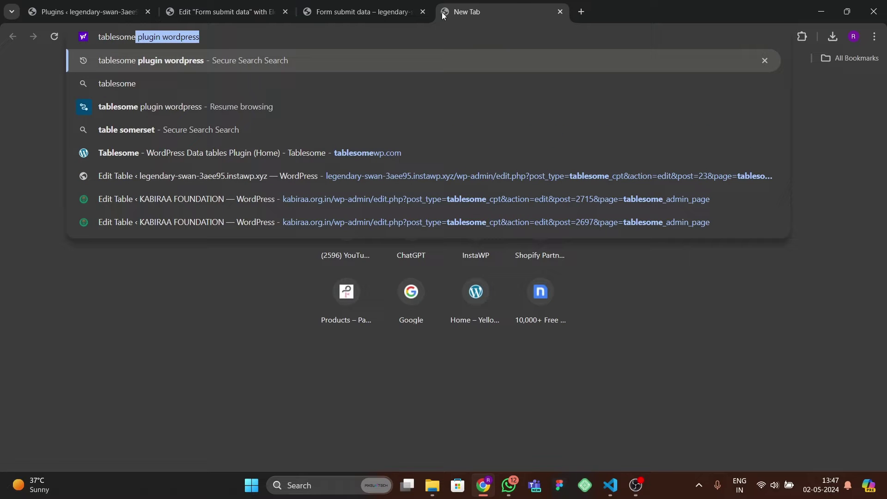
type(" plugin wordpres")
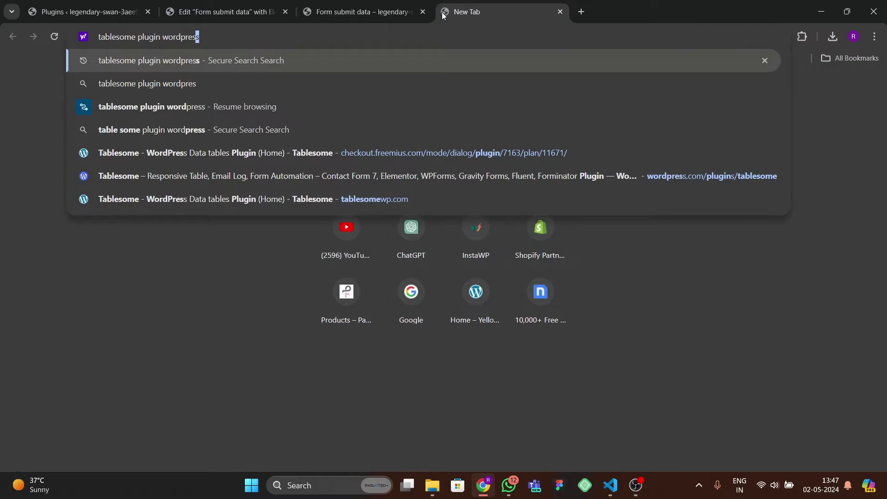
key("Return")
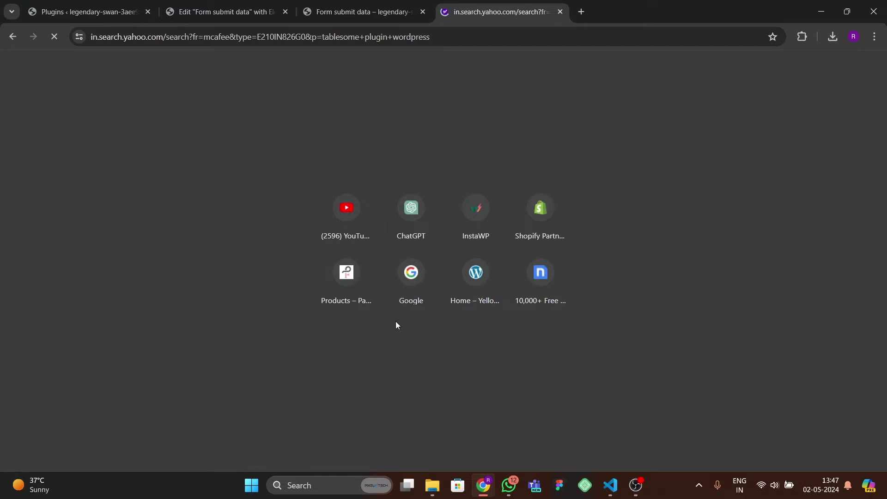
scroll(327, 306, "down", 5)
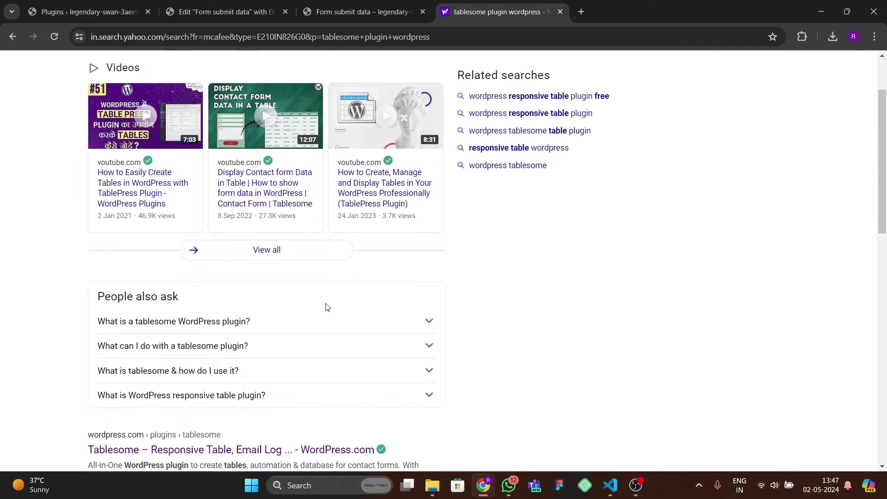
scroll(327, 306, "down", 2)
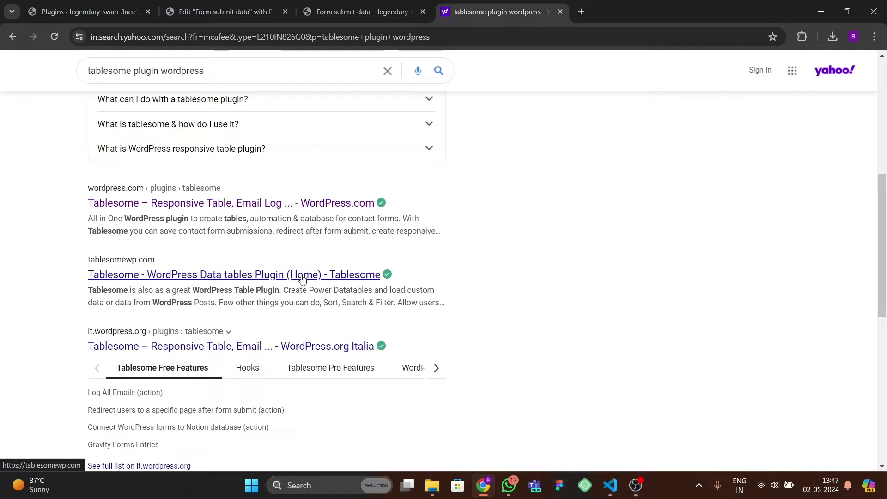
left_click(301, 276)
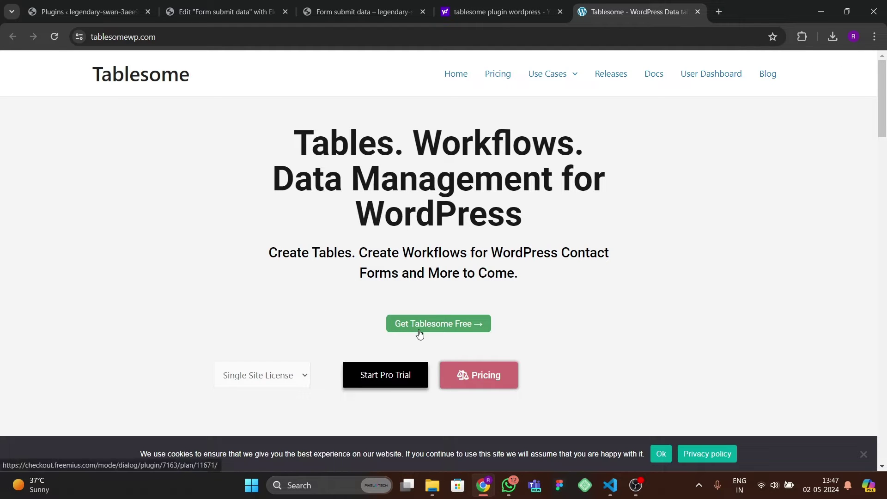
- Open the Tablesome free-download sign-up form, then add a blank tab beside it
left_click(437, 333)
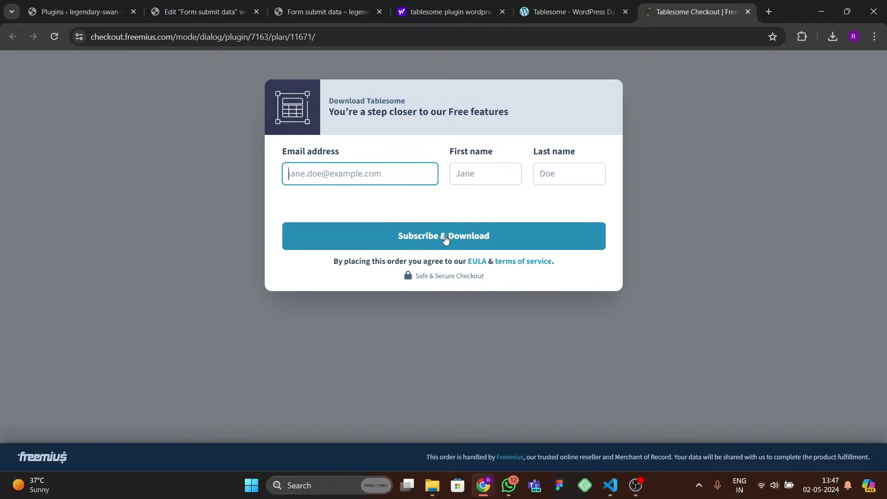
left_click(768, 11)
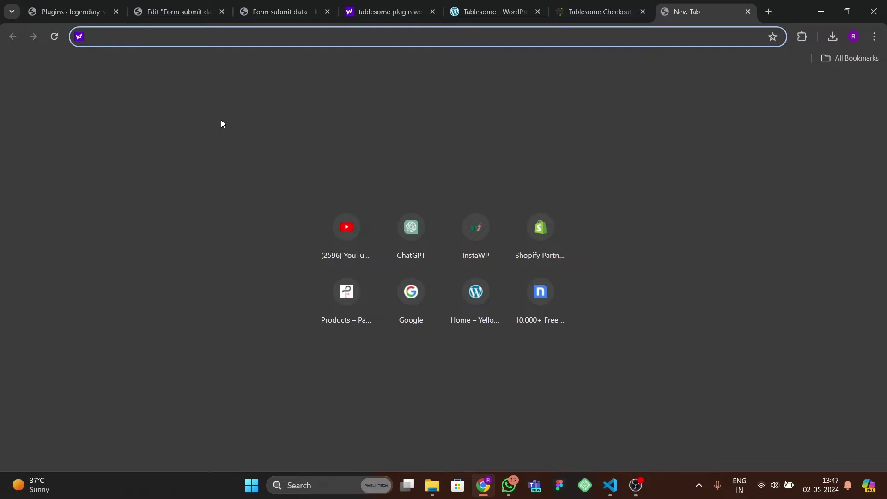
- Go to google.com and open Gmail from the Google apps grid
type("gmai")
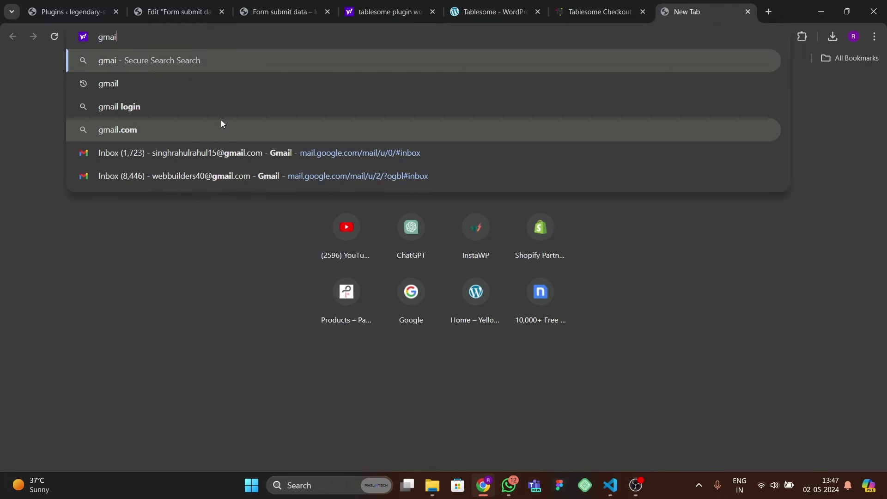
key("BackSpace")
key("BackSpace")
key("BackSpace")
key("BackSpace")
type("gool")
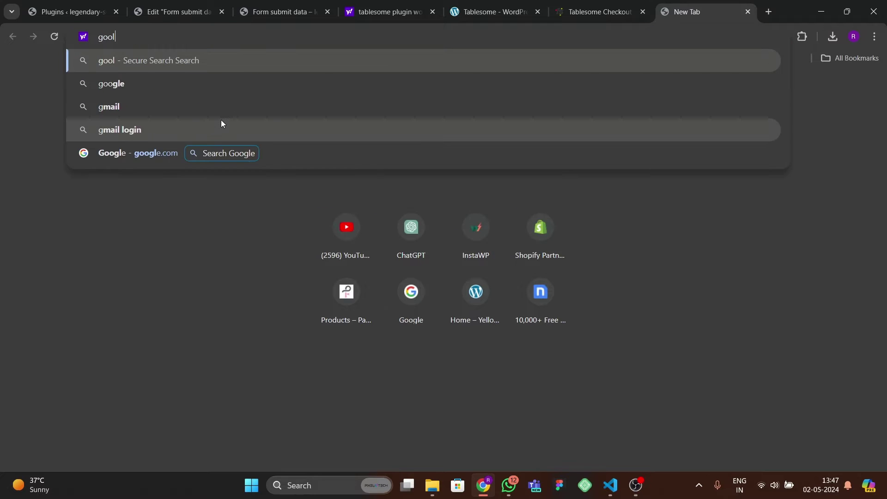
key("BackSpace")
type("gle")
key("Return")
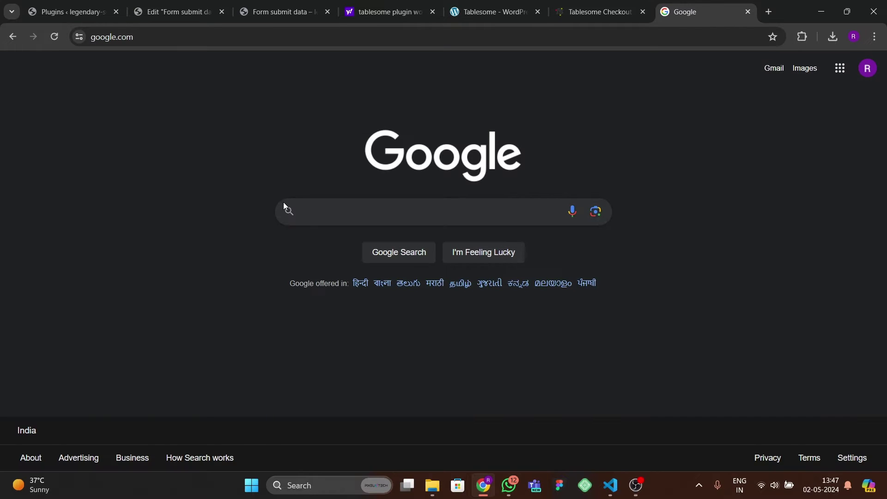
left_click(284, 209)
left_click(840, 68)
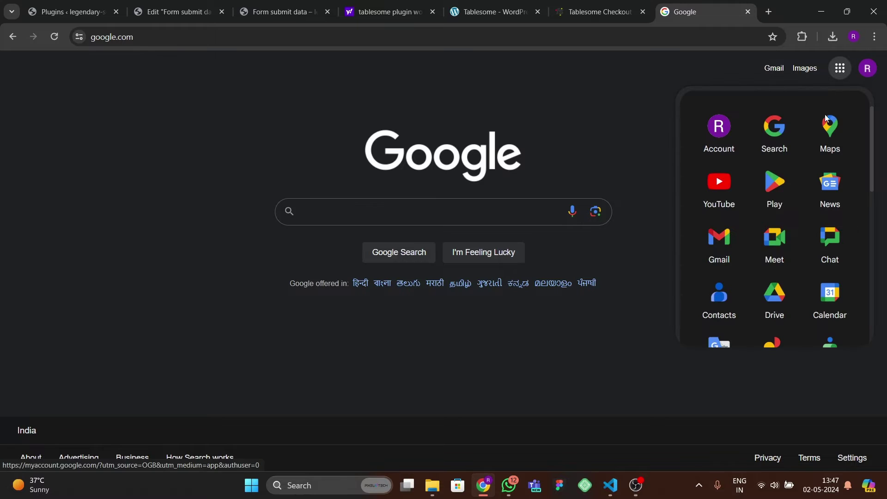
left_click(729, 253)
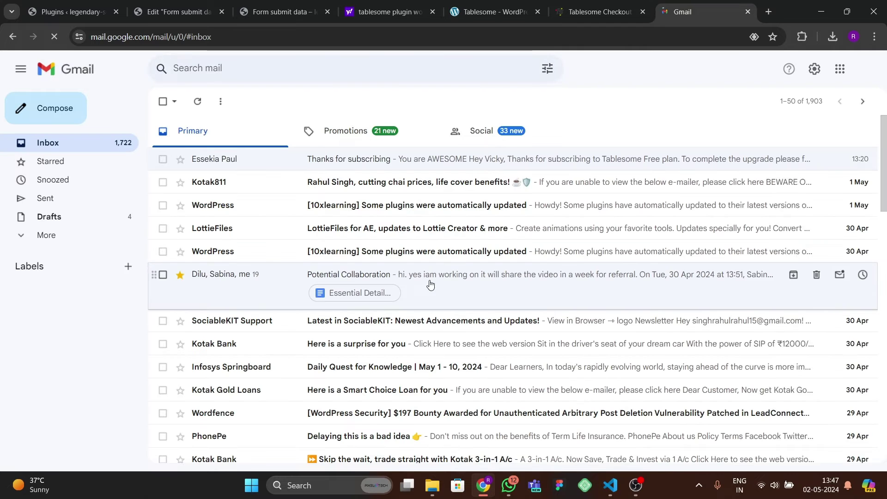
- Download the free plugin as tablesome (1).zip from the 'Thanks for subscribing' email
left_click(304, 165)
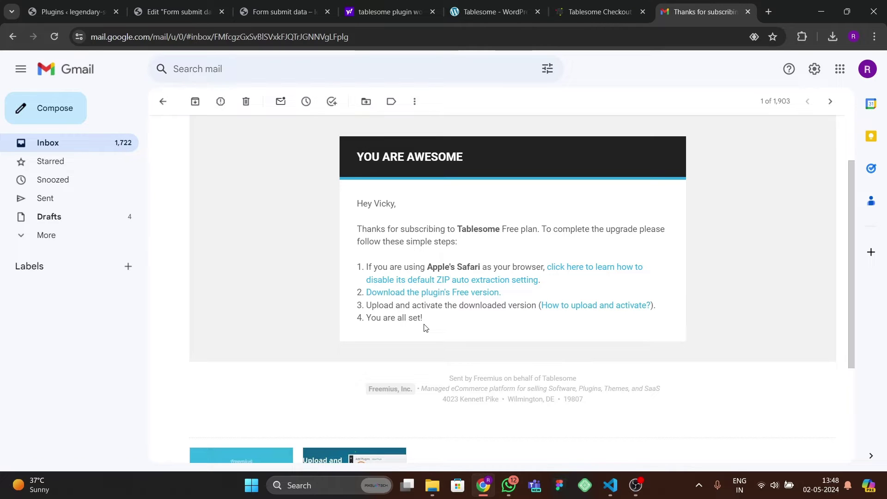
left_click(456, 294)
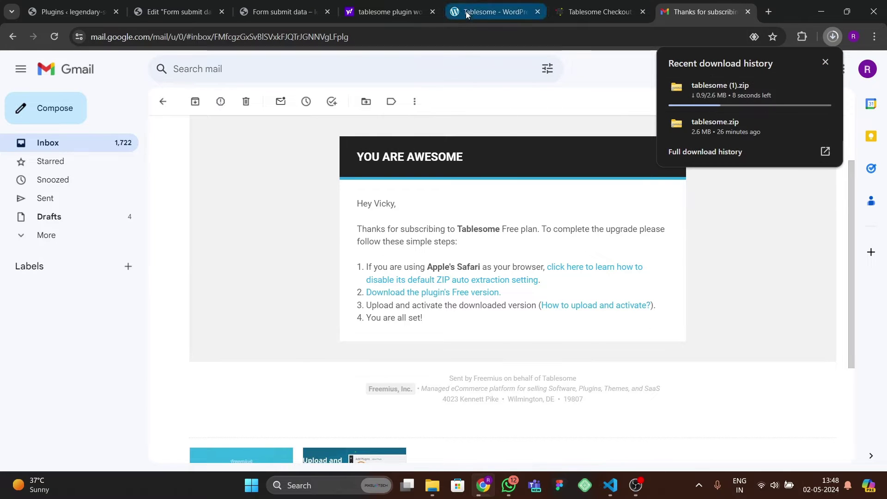
left_click(493, 12)
left_click(281, 13)
- Close the Yahoo, Tablesome website, checkout and Gmail tabs, returning to the plugins list
left_click(204, 14)
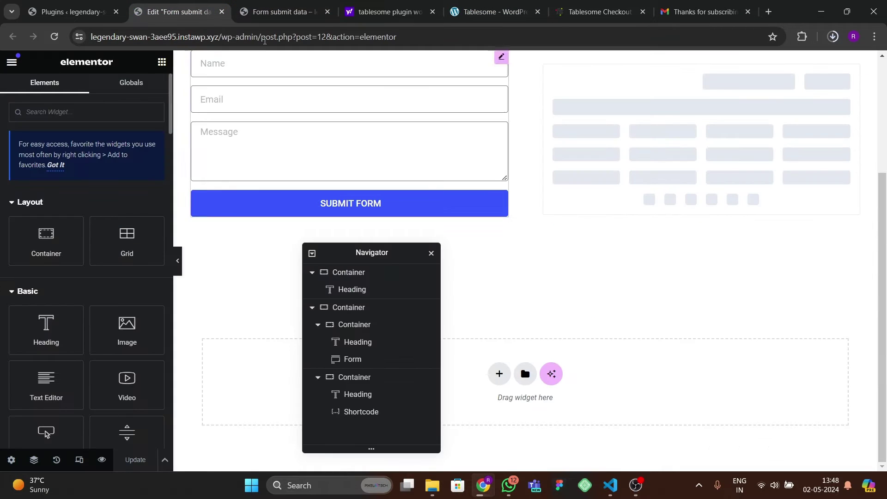
left_click(281, 13)
left_click(381, 13)
left_click(433, 13)
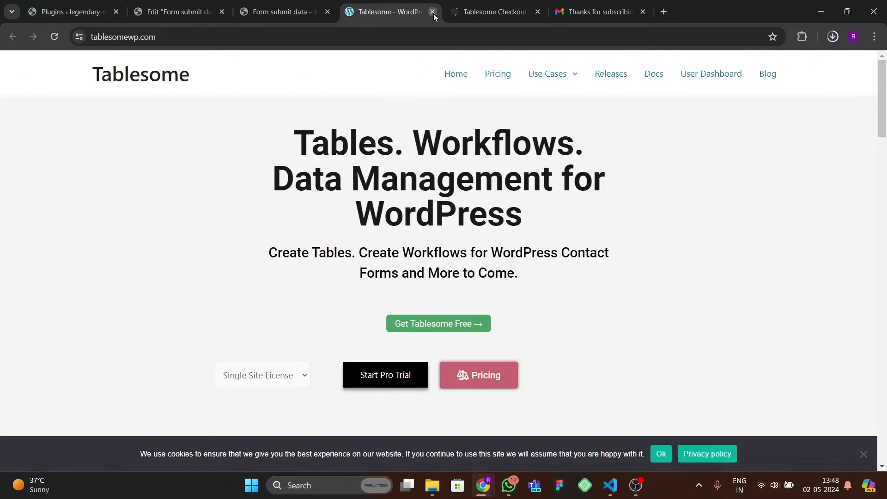
left_click(433, 13)
left_click(433, 13)
key("ctrl+w")
key("ctrl+w")
left_click(72, 11)
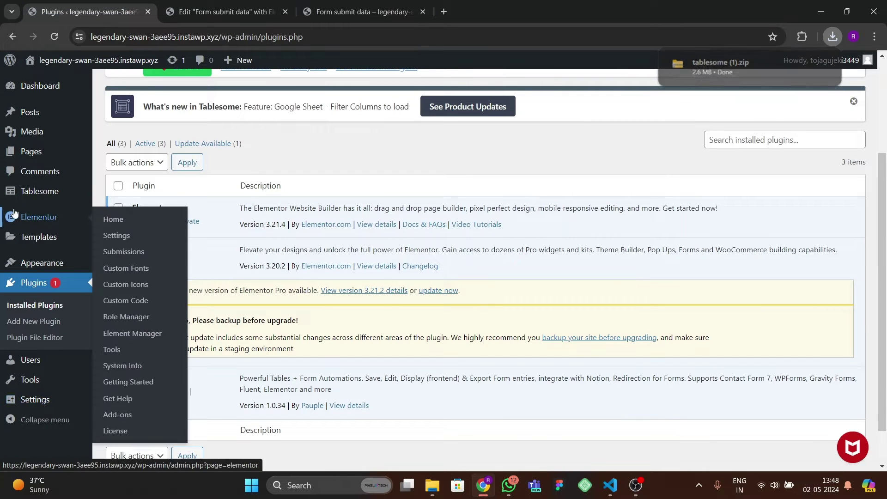
- Set Elementor's Form Submissions feature to Active and save the settings
mouse_move(69, 217)
left_click(116, 235)
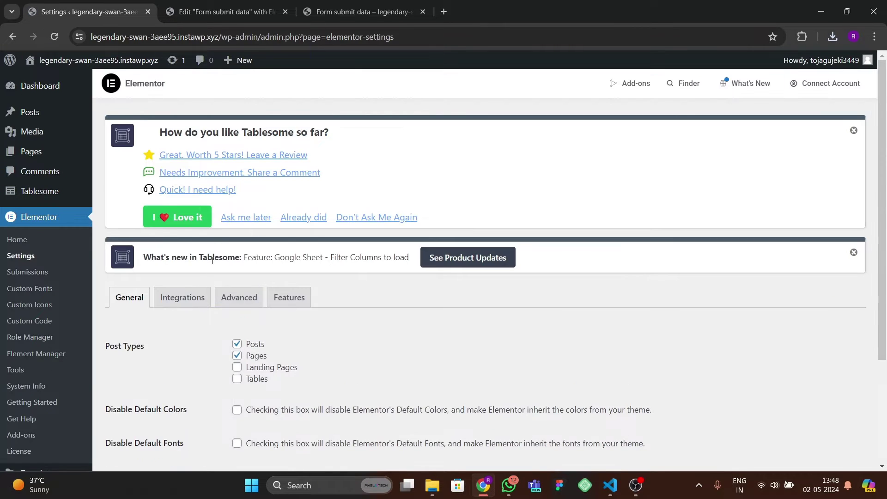
left_click(290, 298)
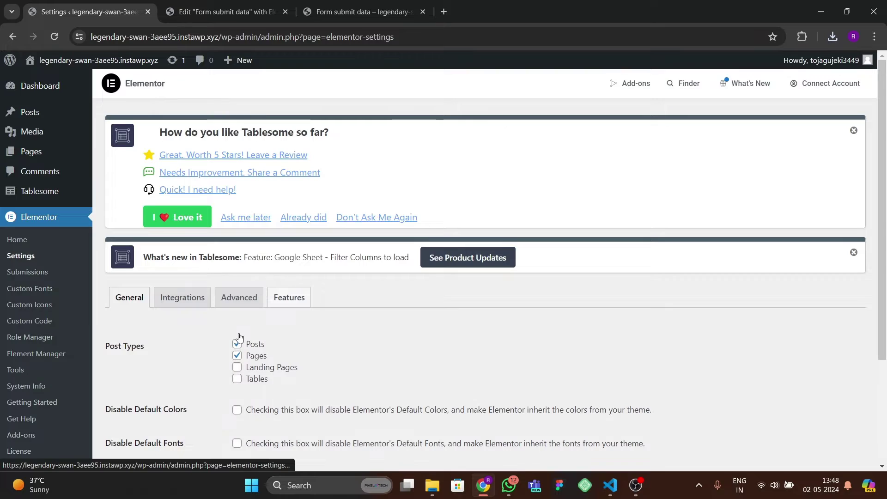
scroll(220, 345, "down", 20)
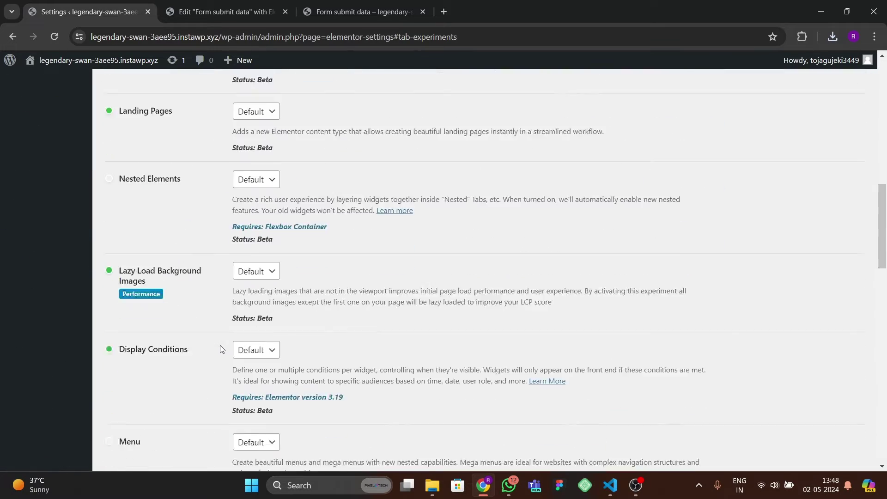
scroll(220, 348, "down", 12)
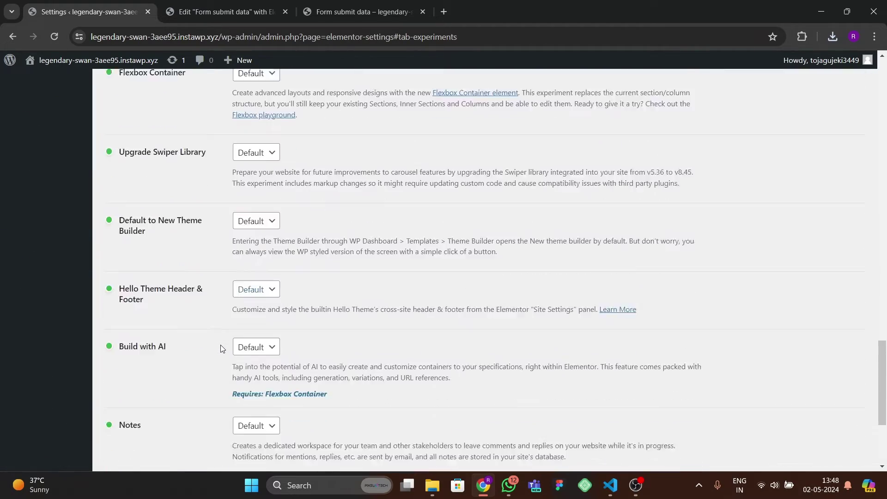
scroll(152, 370, "down", 2)
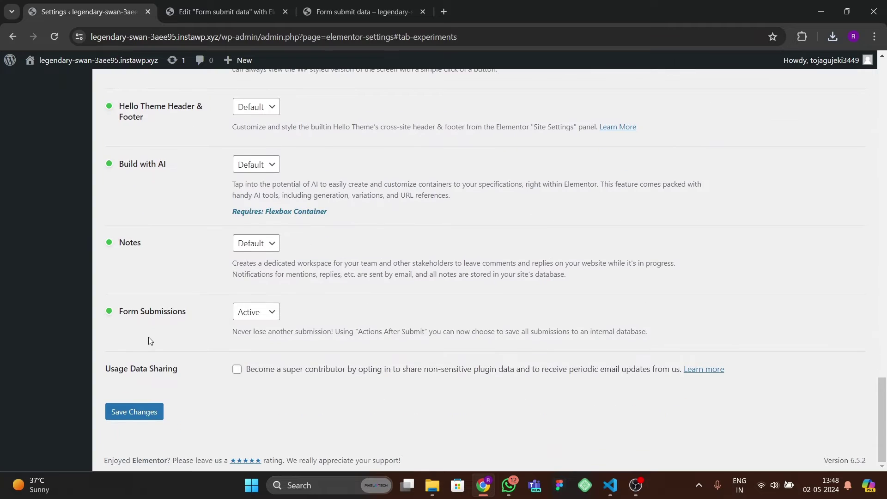
left_click(250, 313)
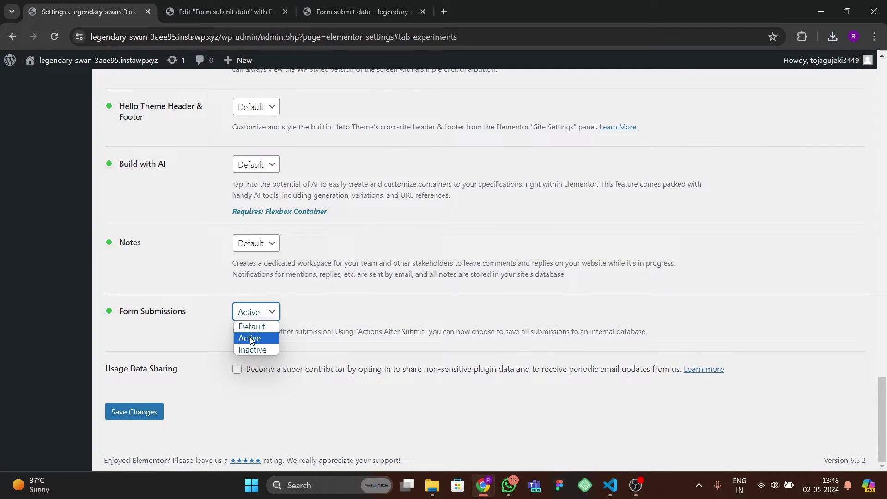
left_click(250, 338)
left_click(156, 412)
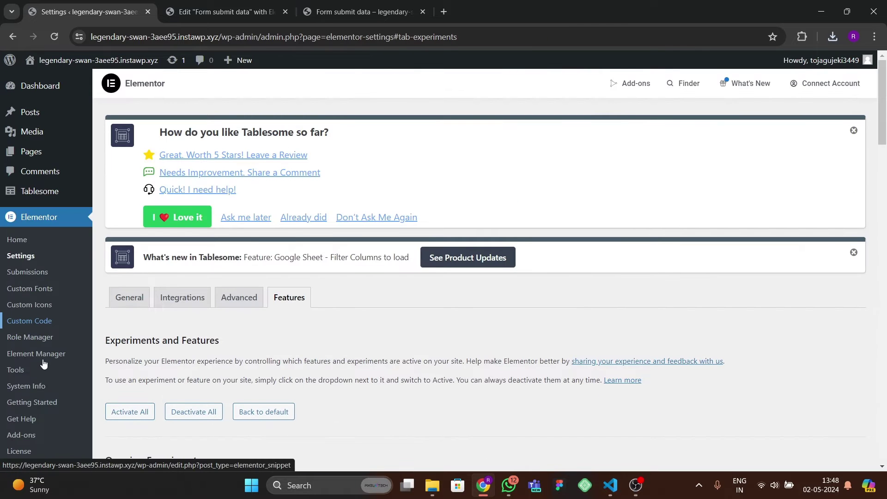
- Create and publish a page titled 'form 2' using the Elementor Canvas template
mouse_move(25, 150)
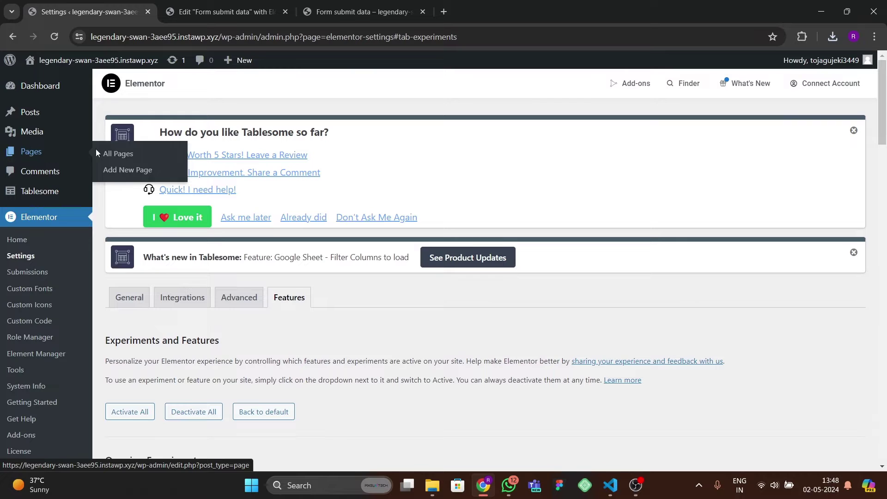
left_click(118, 154)
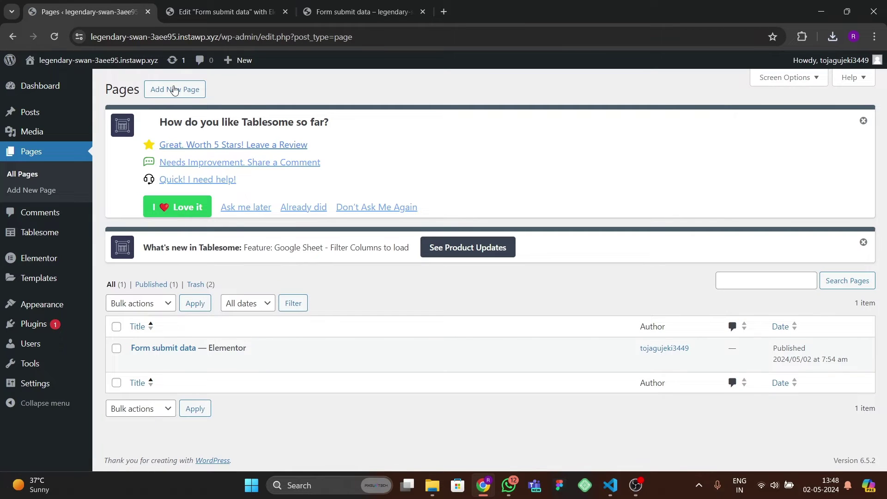
left_click(175, 90)
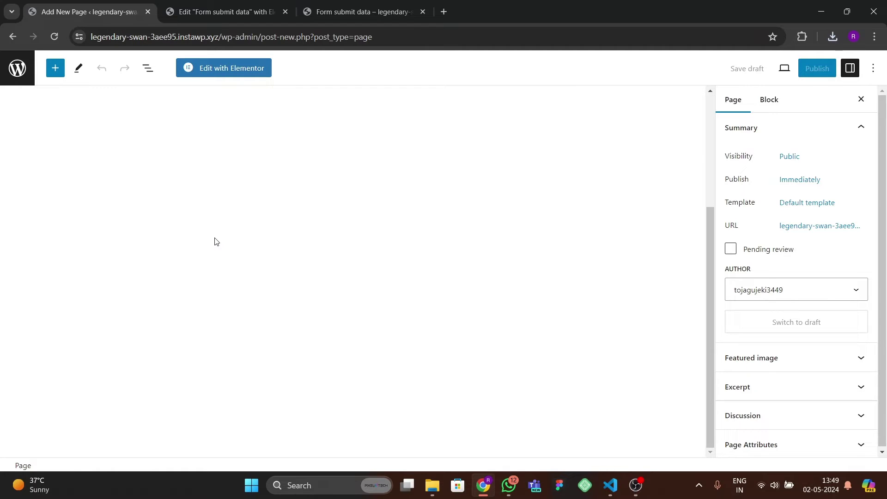
type("form 2")
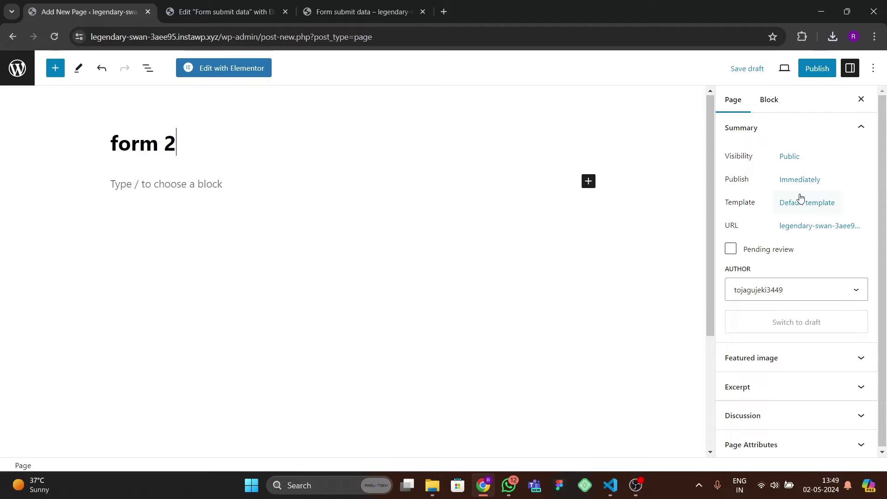
left_click(800, 198)
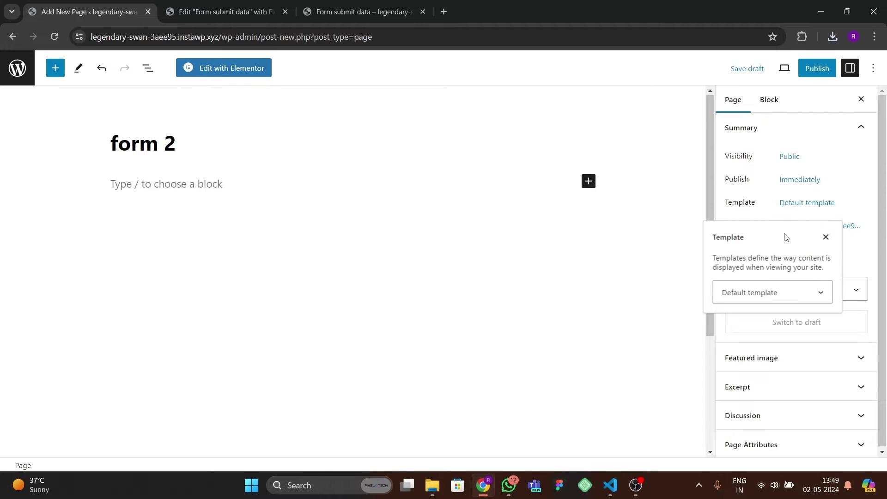
left_click(765, 292)
left_click(758, 319)
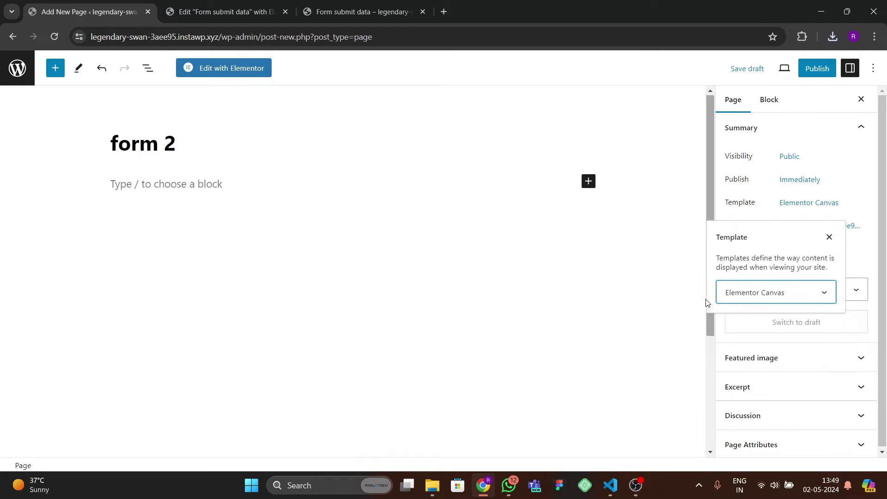
left_click(811, 68)
left_click(767, 67)
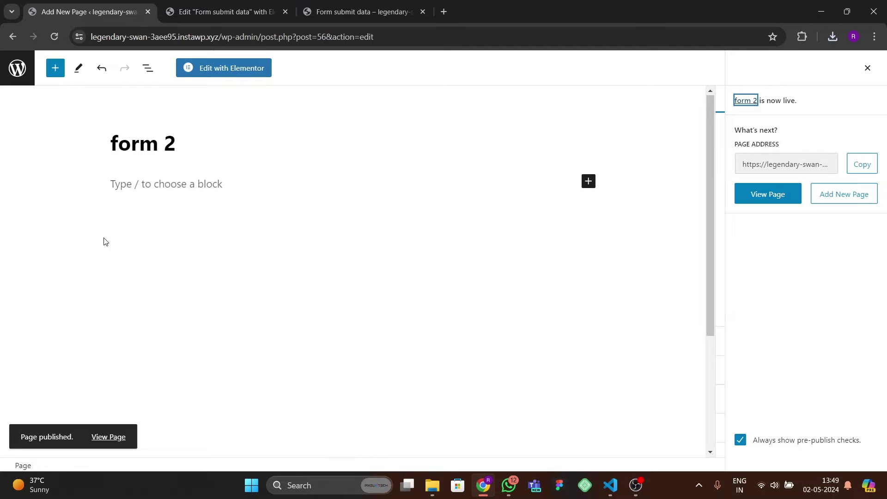
left_click(17, 68)
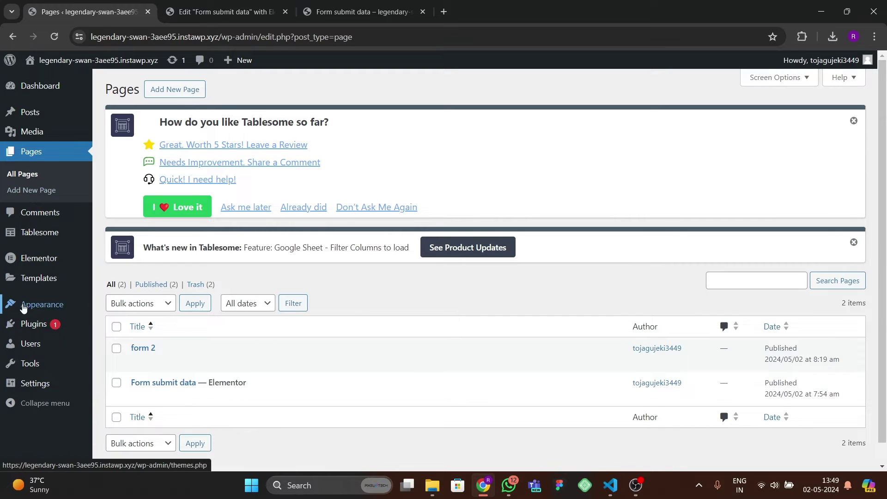
- View the details of the installed Hello Elementor theme
mouse_move(88, 308)
left_click(115, 306)
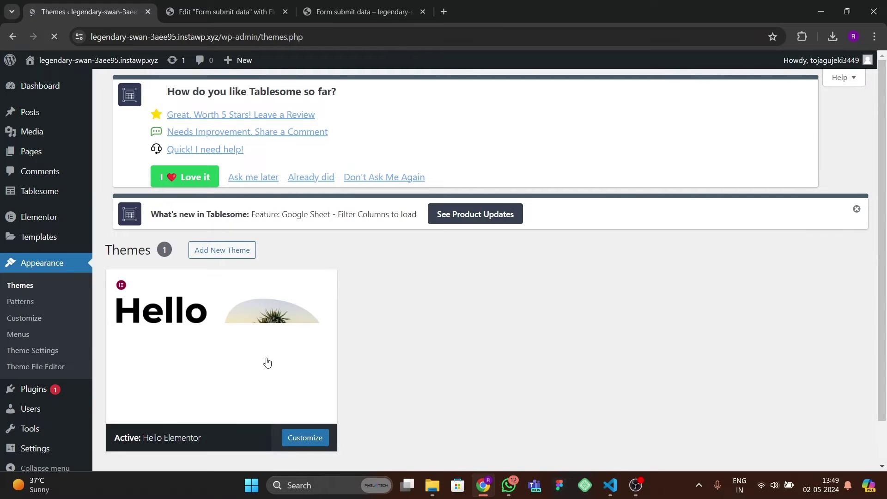
left_click(267, 360)
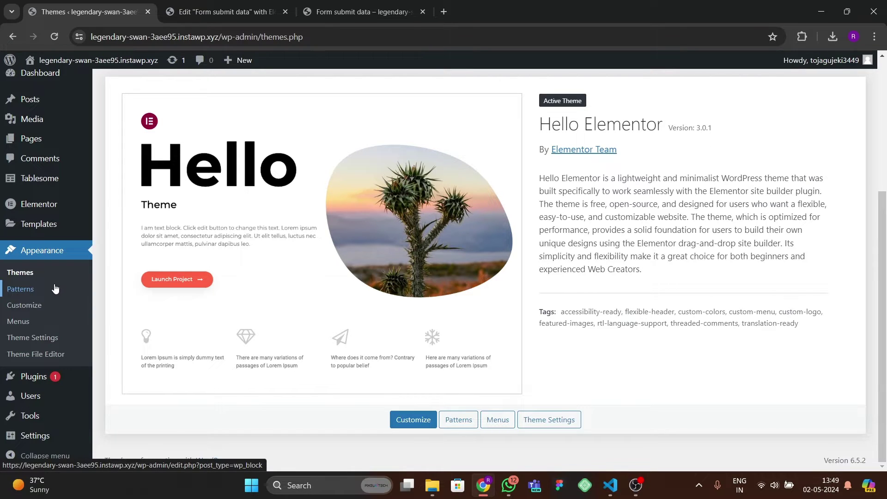
scroll(55, 288, "up", 2)
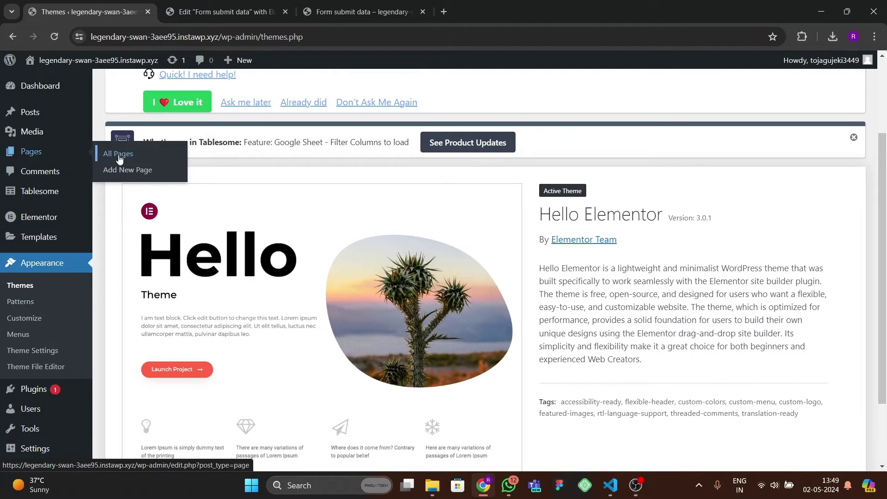
- Open form 2's editor in a new tab and launch Elementor on it
left_click(123, 170)
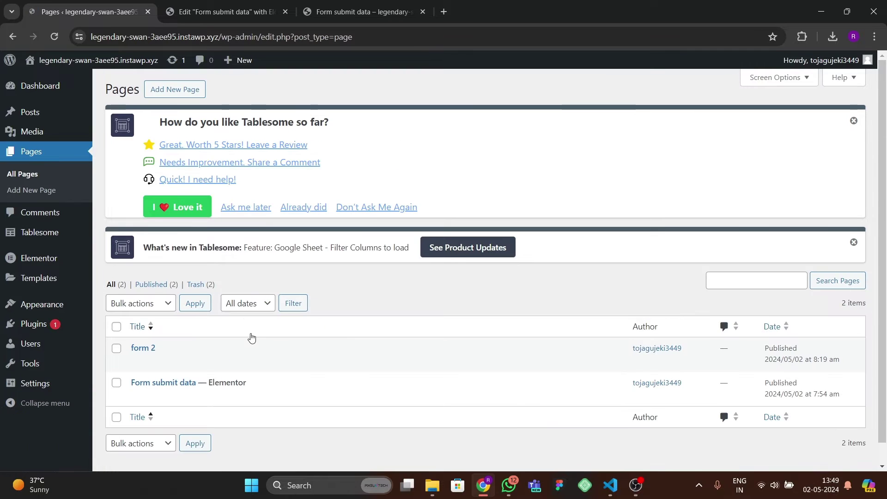
scroll(252, 336, "down", 1)
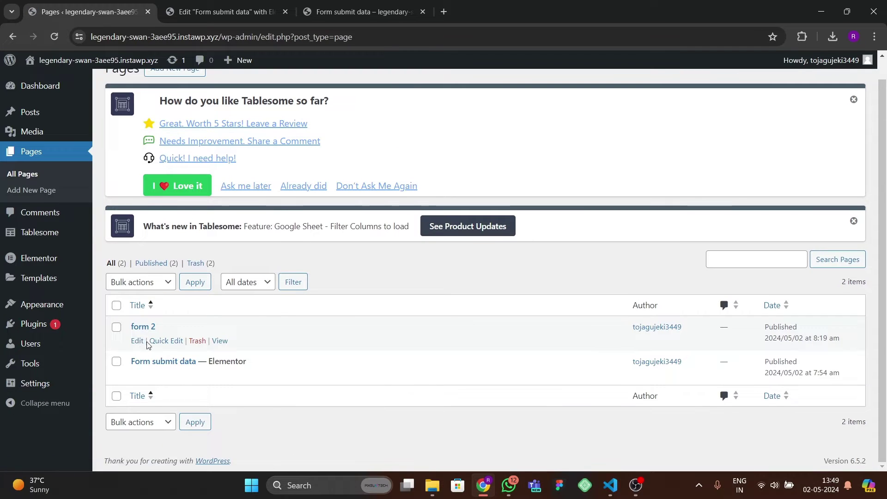
right_click(140, 343)
left_click(192, 208)
left_click(222, 11)
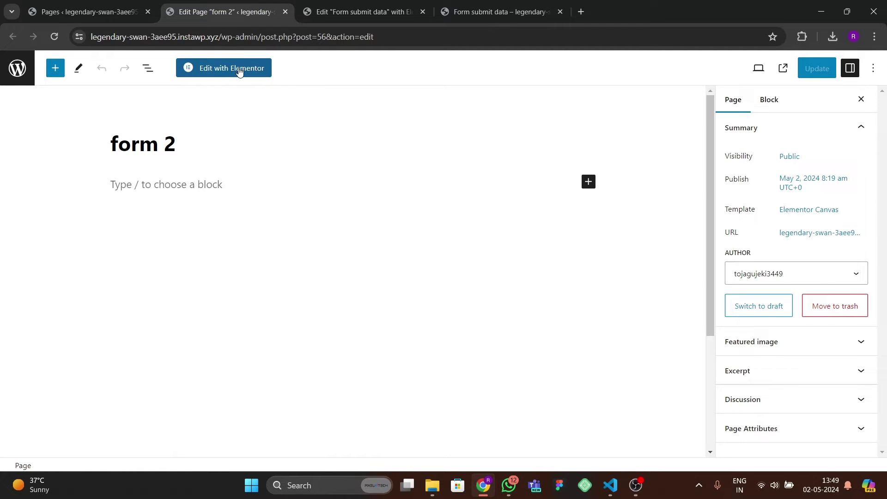
left_click(239, 69)
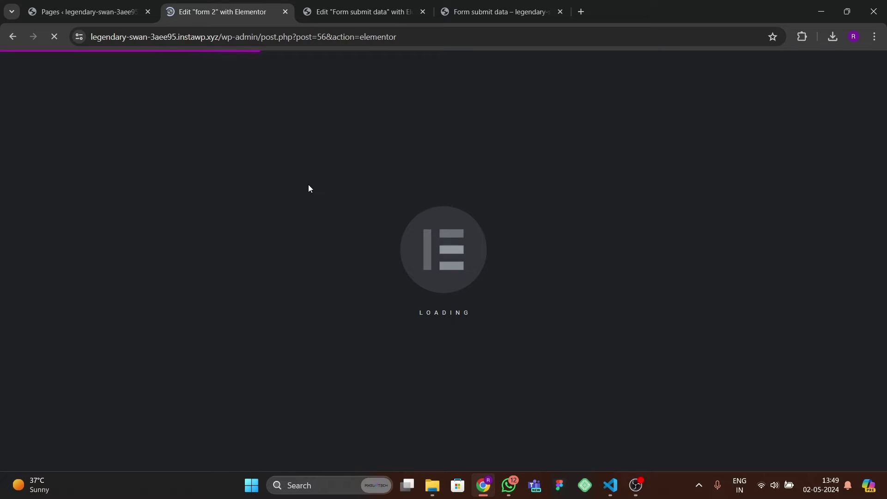
- Switch to the live Form submit data page and scroll to its table
left_click(88, 11)
left_click(360, 11)
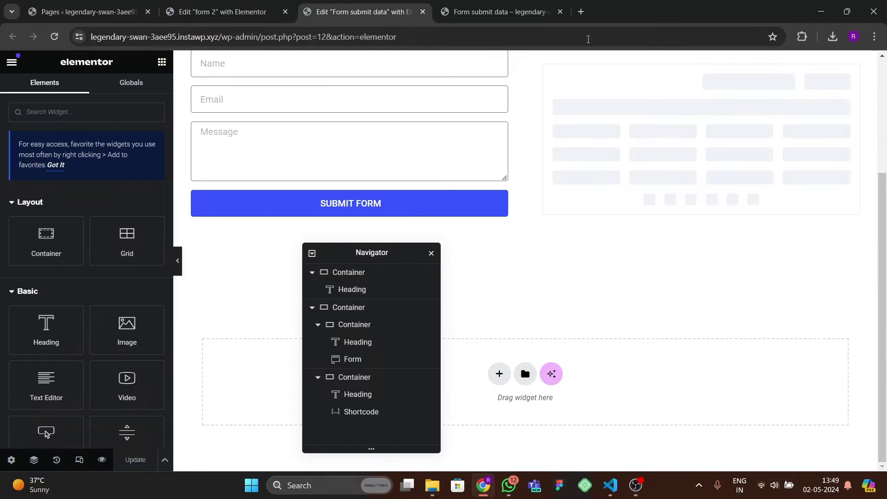
left_click(499, 12)
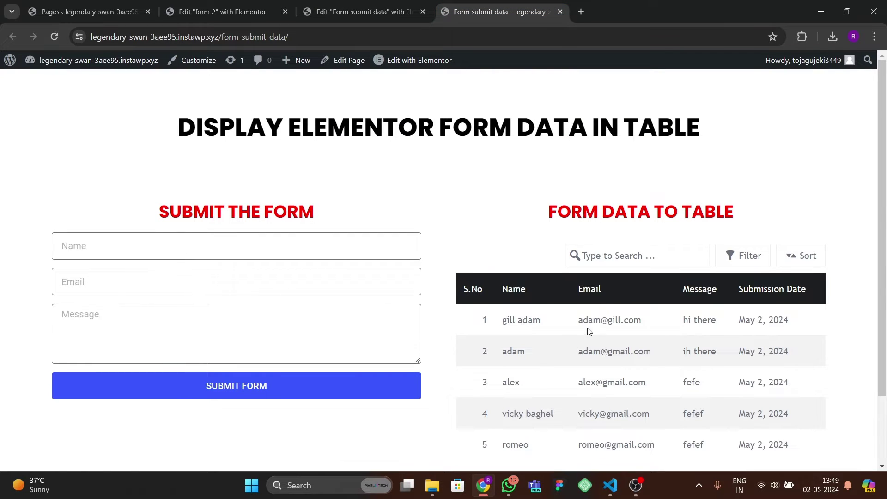
scroll(615, 347, "down", 1)
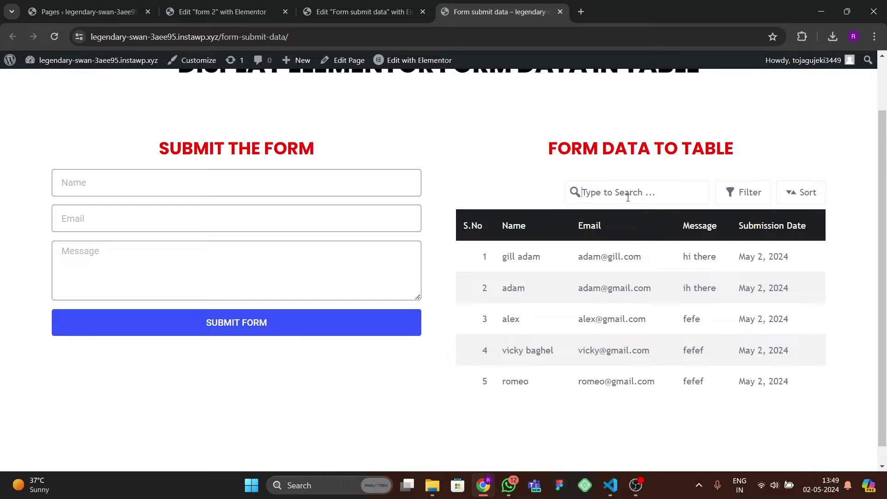
- Search the table for the test entry's name, try filter and sort, then return to form 2
type("adam")
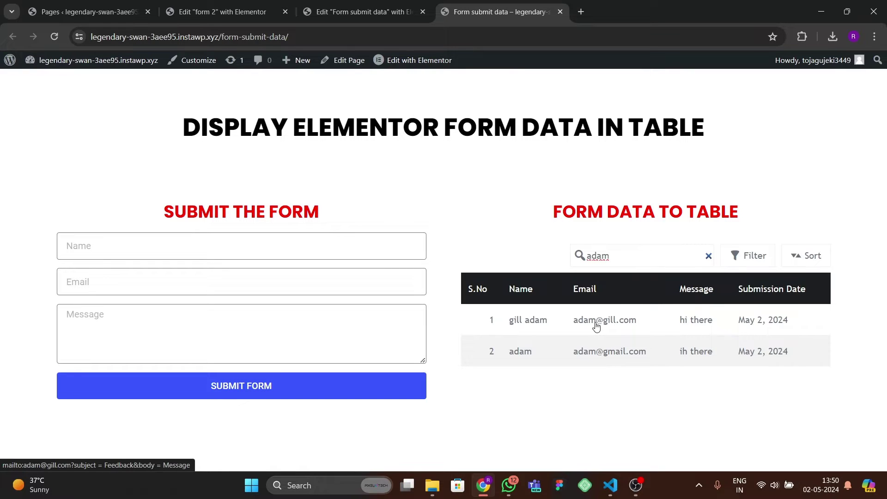
left_click(747, 259)
left_click(810, 259)
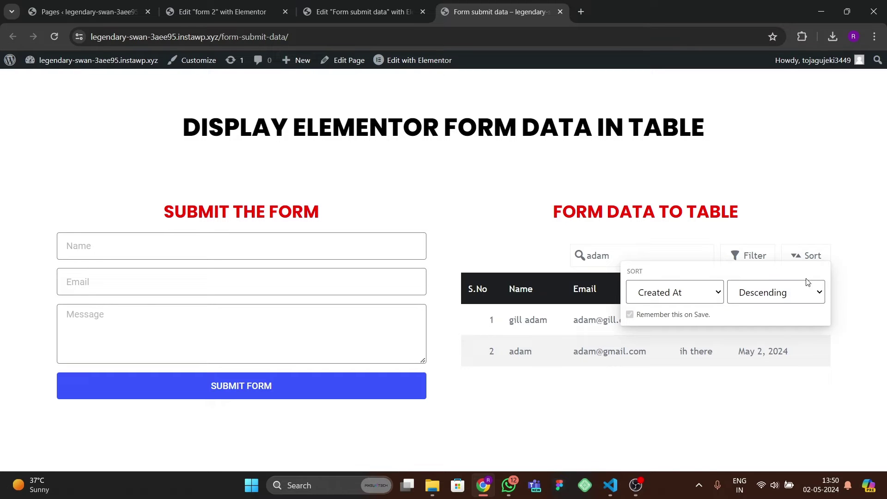
left_click(626, 417)
key("ctrl+Page_Up")
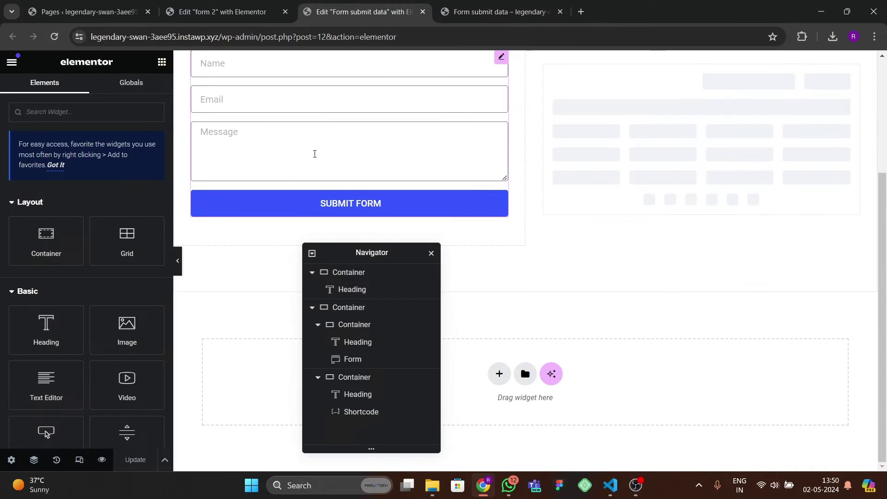
key("ctrl+Page_Up")
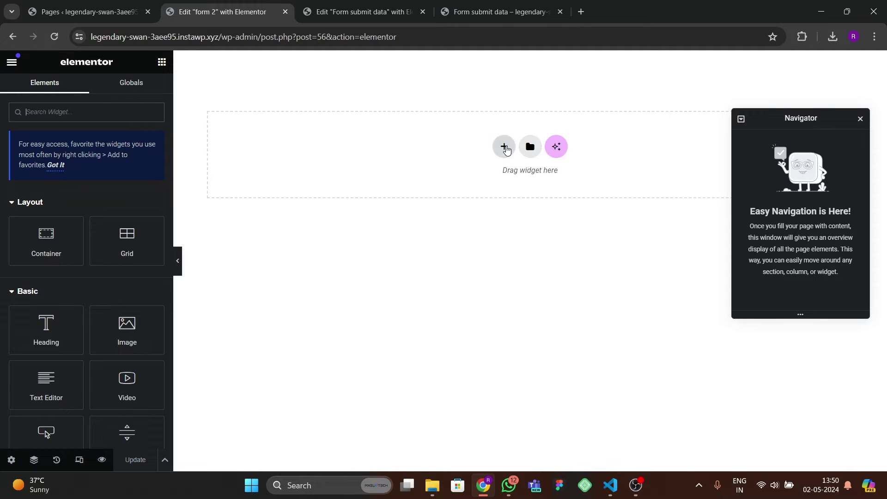
- Add a single-column flexbox container to the form 2 page
left_click(503, 147)
left_click(494, 181)
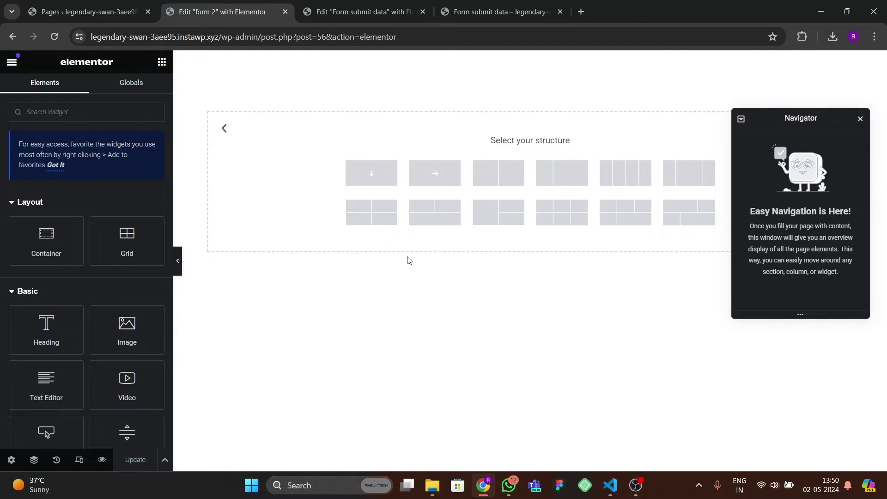
left_click_drag(796, 117, 657, 228)
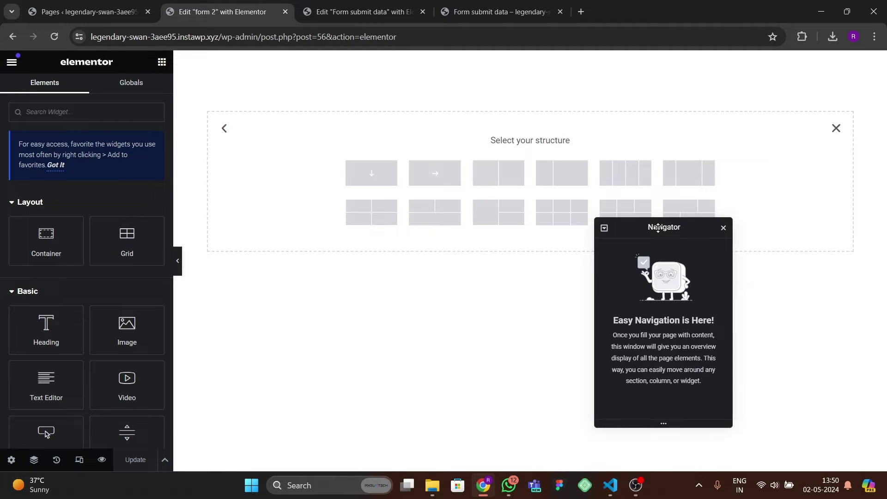
left_click_drag(658, 228, 656, 233)
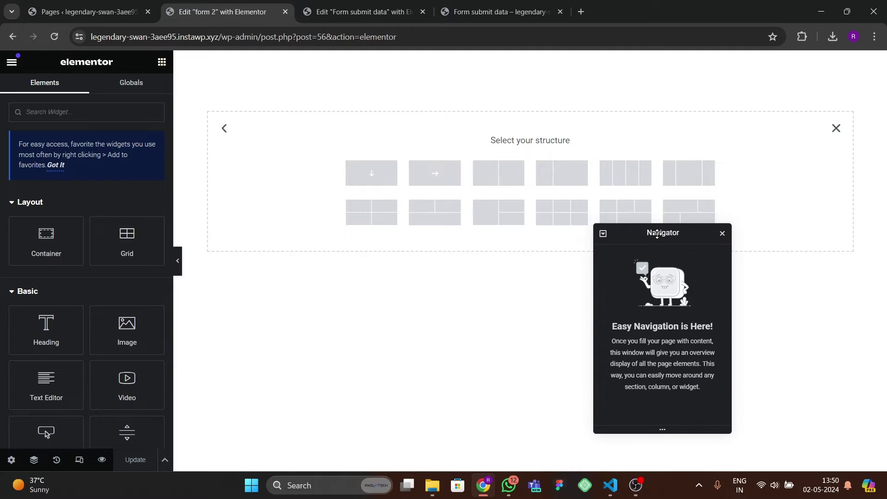
left_click(379, 183)
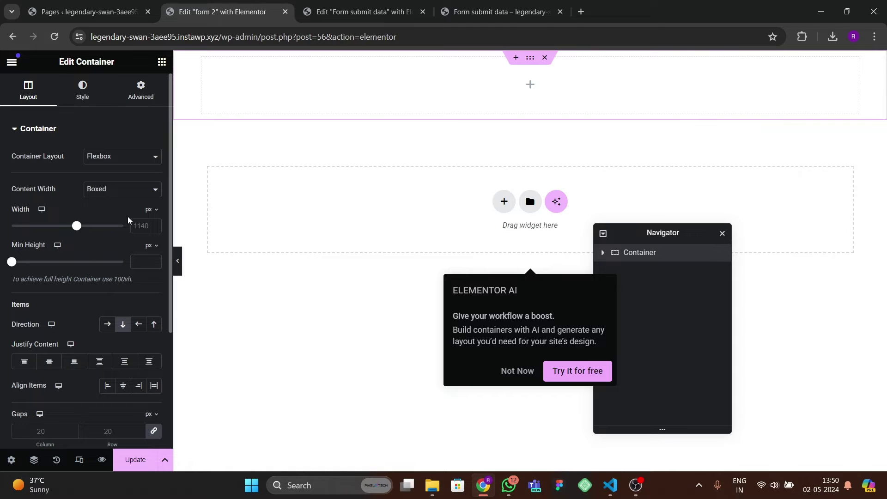
- Set the container width to 1400 and its top padding to 80
type("13")
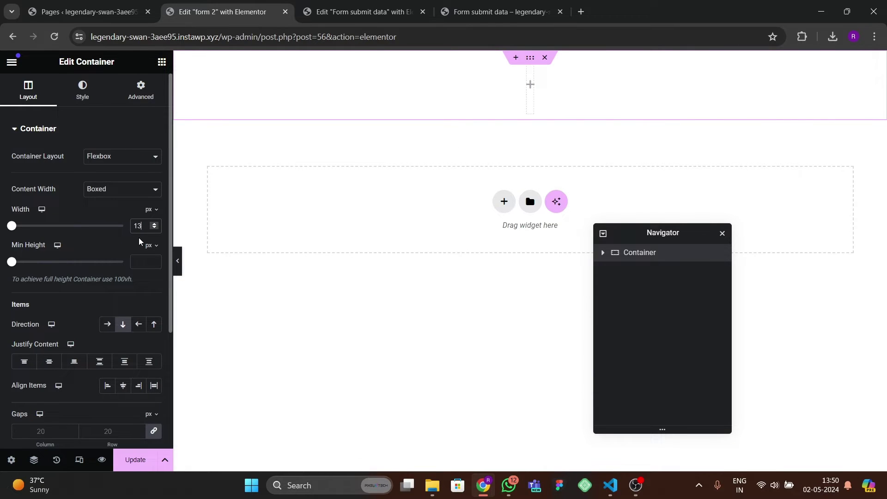
type("0")
key("BackSpace")
key("BackSpace")
key("BackSpace")
type("400")
key("BackSpace")
key("BackSpace")
key("BackSpace")
type("1400")
left_click(141, 89)
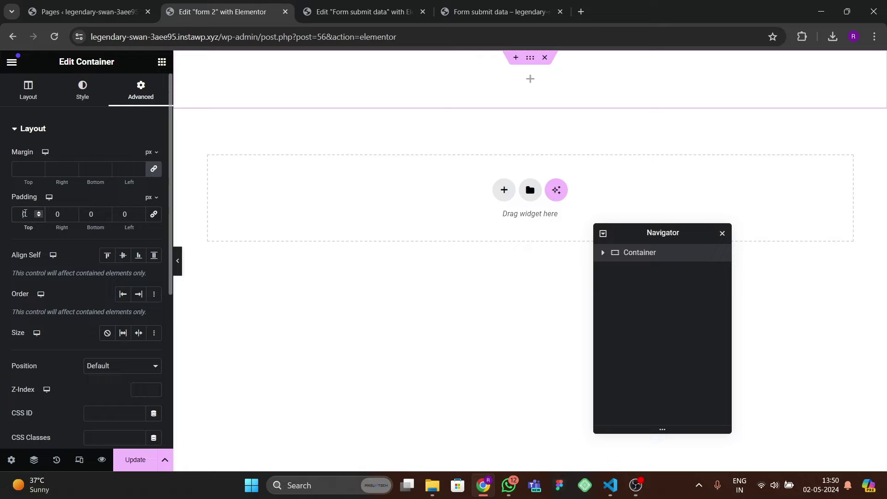
type("80")
key("Tab")
key("Tab")
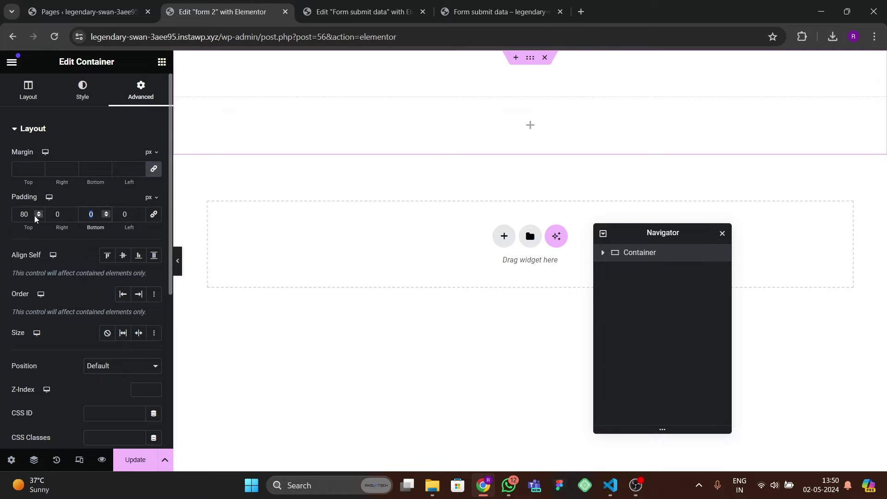
- Set bottom padding to 80 and add a heading reading 'SHOW ELEMENTOR FORM DATA IN A TABLE'
type("80")
left_click(161, 62)
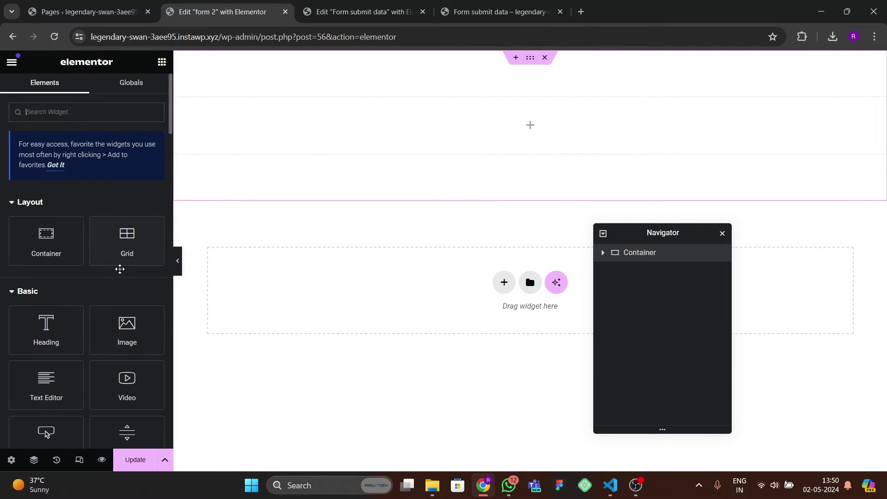
left_click_drag(43, 323, 278, 148)
left_click_drag(133, 171, 1, 184)
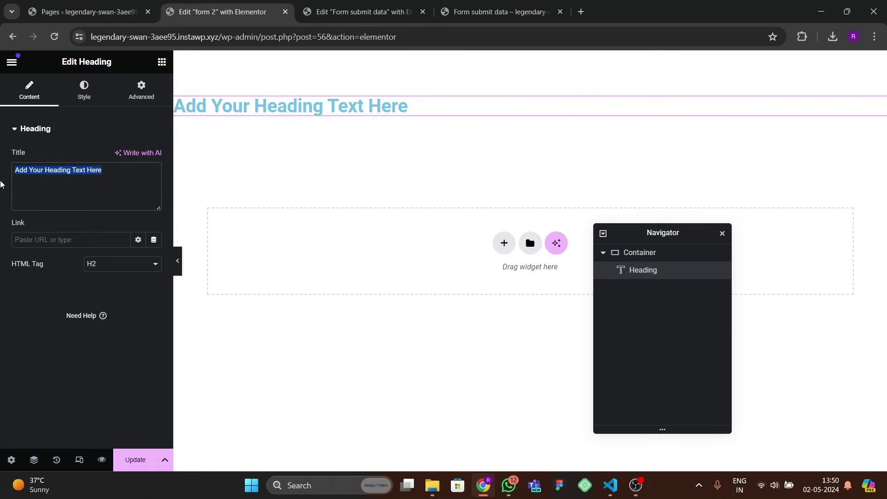
type("SHW")
key("BackSpace")
type("OW")
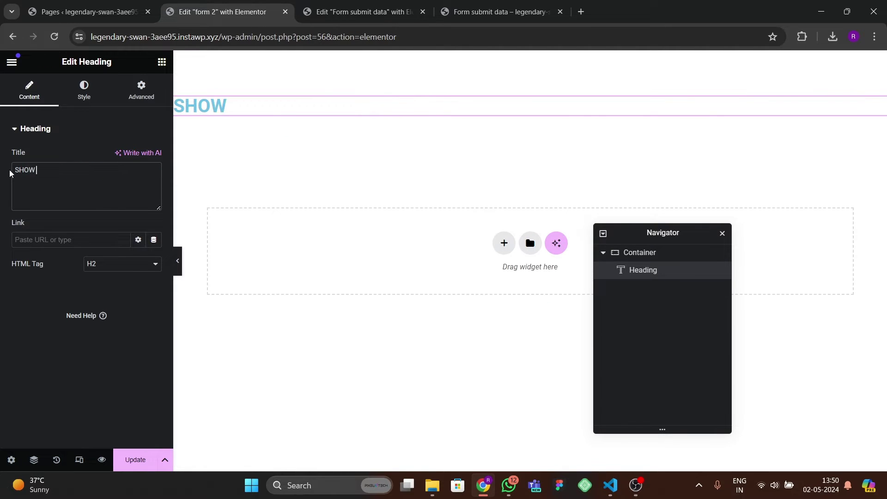
type(" ELEMENTOR")
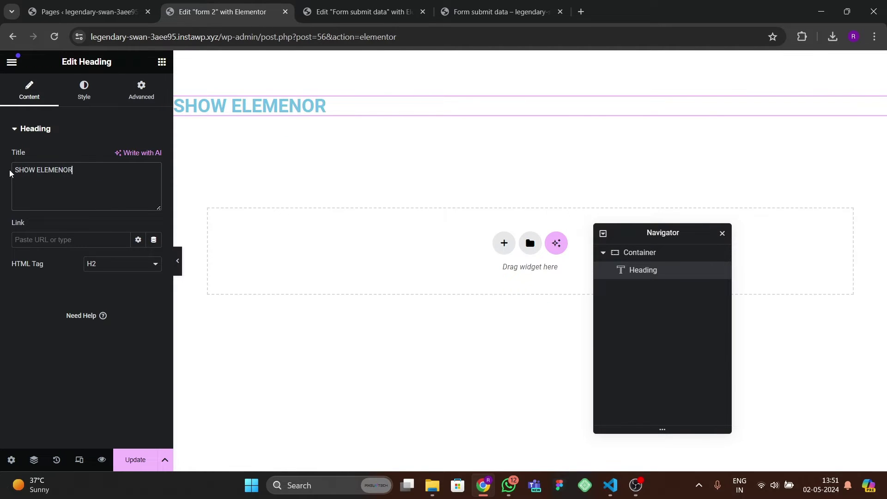
key("BackSpace")
key("BackSpace")
type("TOR FORM DATA ")
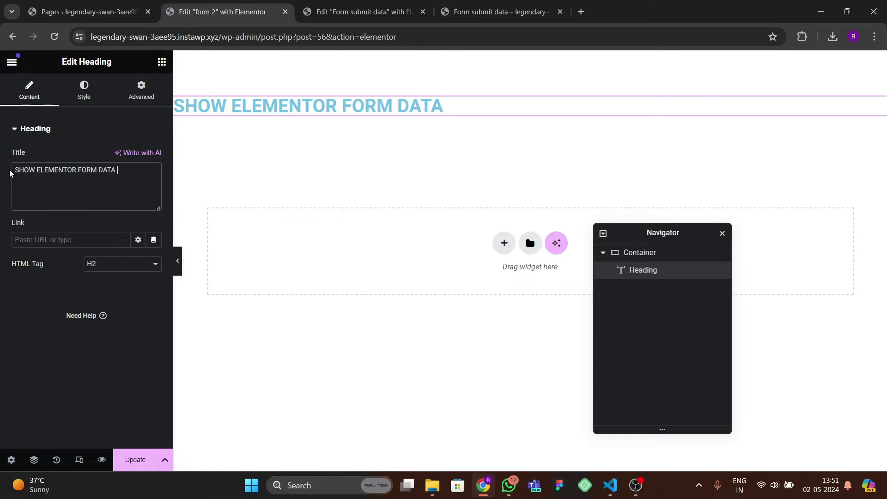
type("IN A TABLE")
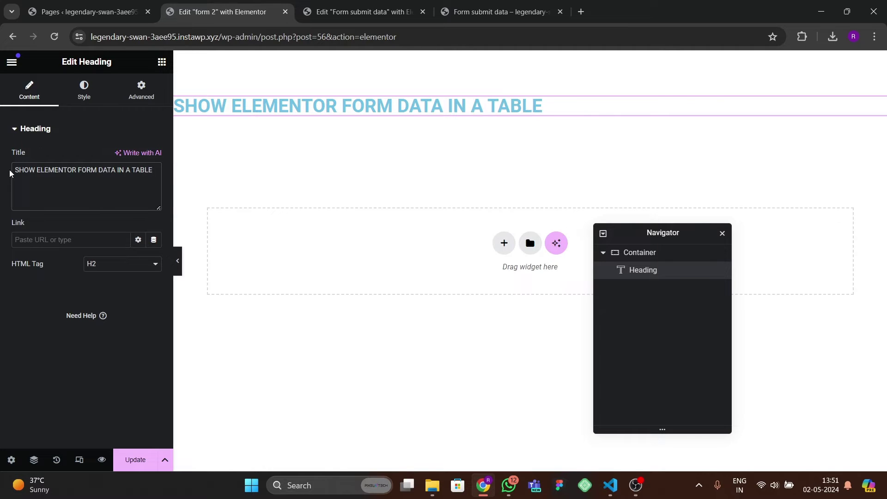
left_click(260, 115)
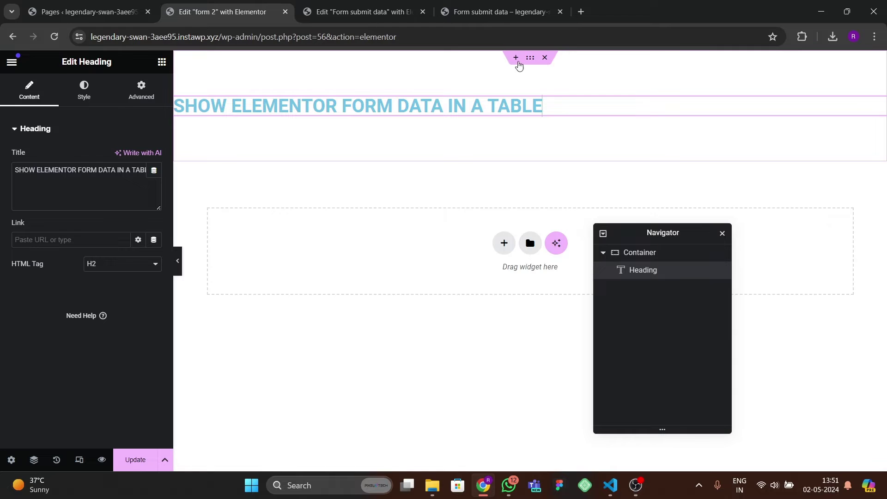
- Centre the heading in its container and make it black at 40 px
left_click(529, 57)
left_click(28, 85)
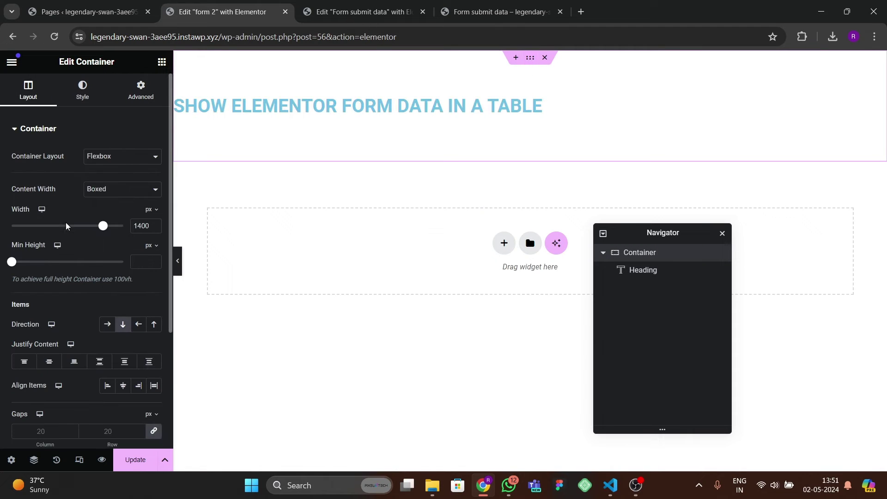
left_click(121, 388)
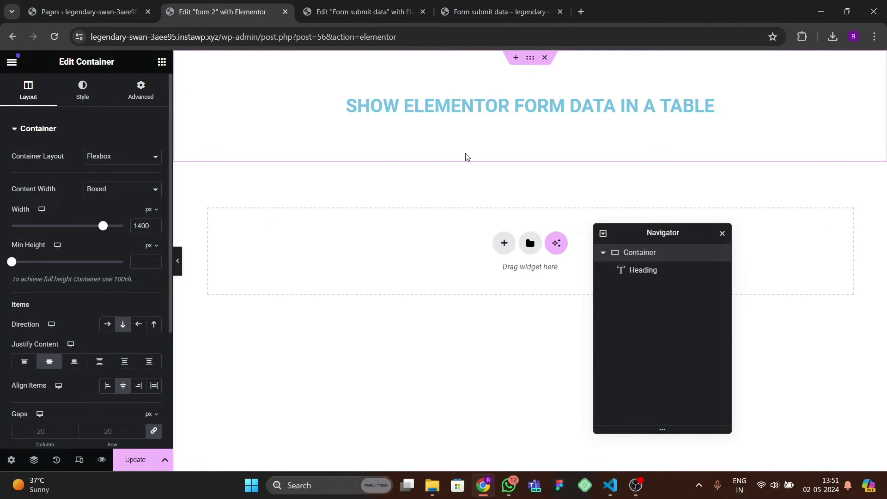
left_click(450, 108)
left_click(84, 90)
left_click(153, 181)
left_click(89, 283)
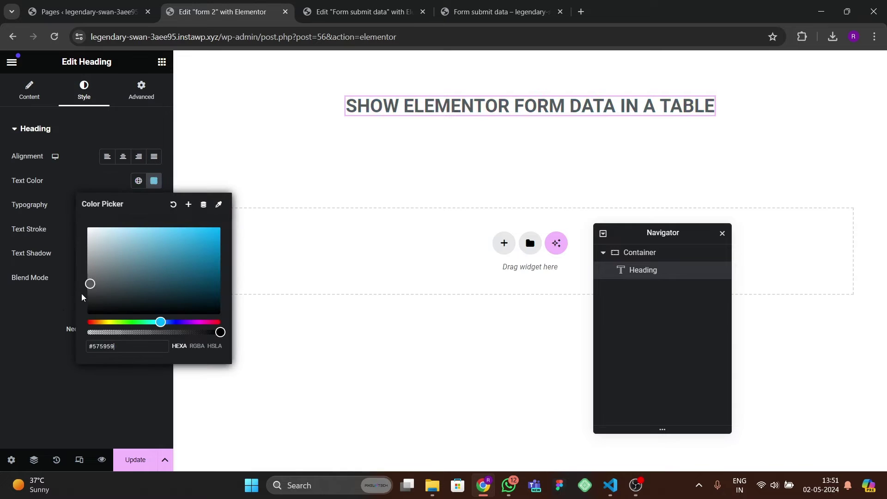
left_click(154, 205)
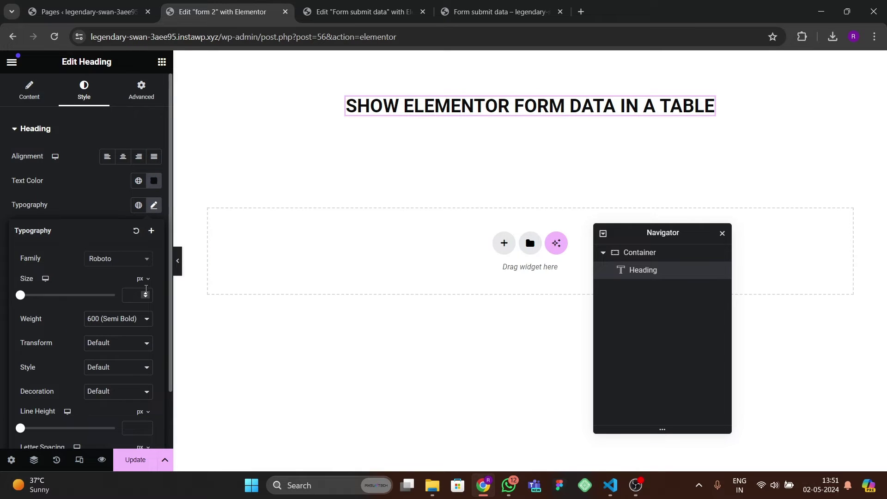
left_click_drag(146, 291, 145, 297)
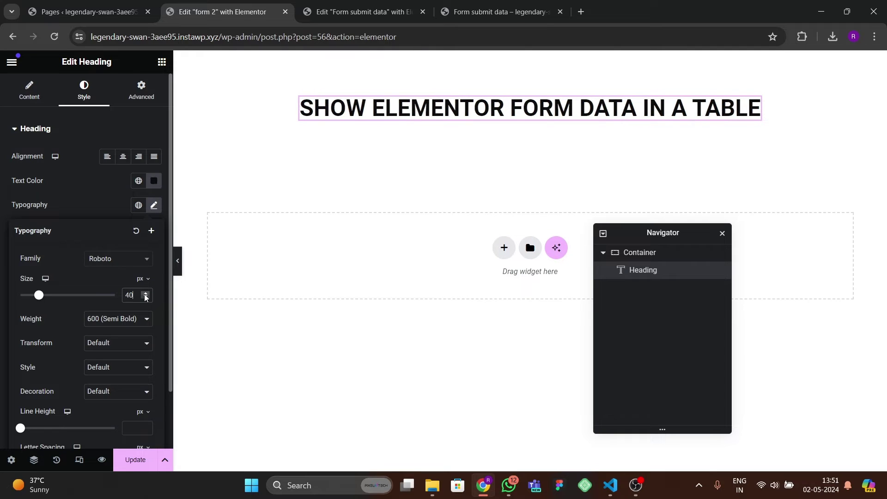
- Save the page with Update and check the live page before returning to the editor
left_click(152, 455)
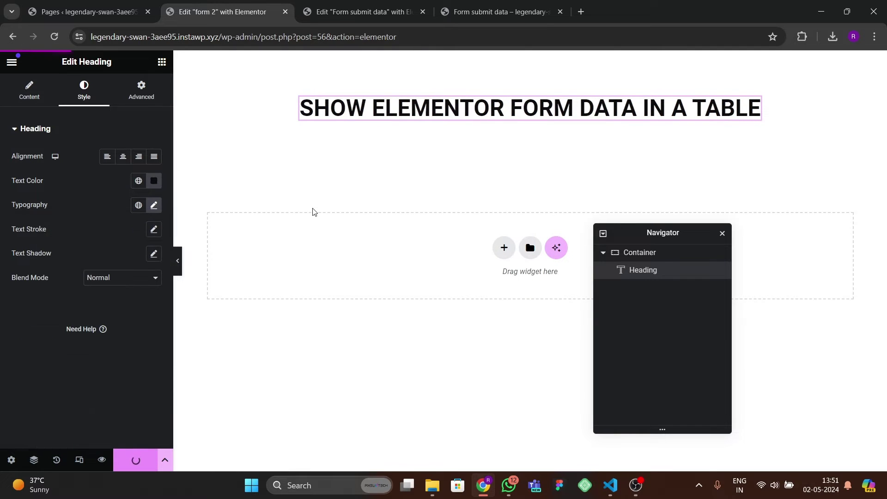
left_click(162, 61)
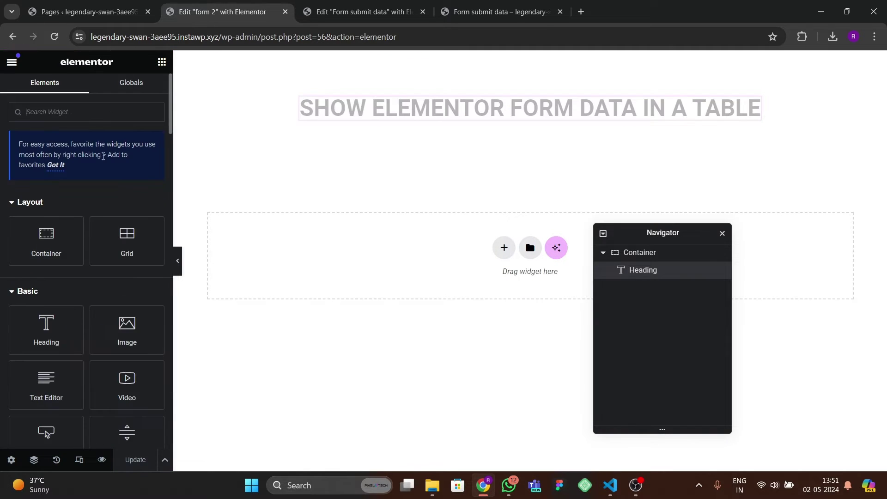
left_click(81, 12)
left_click_drag(503, 12, 273, 25)
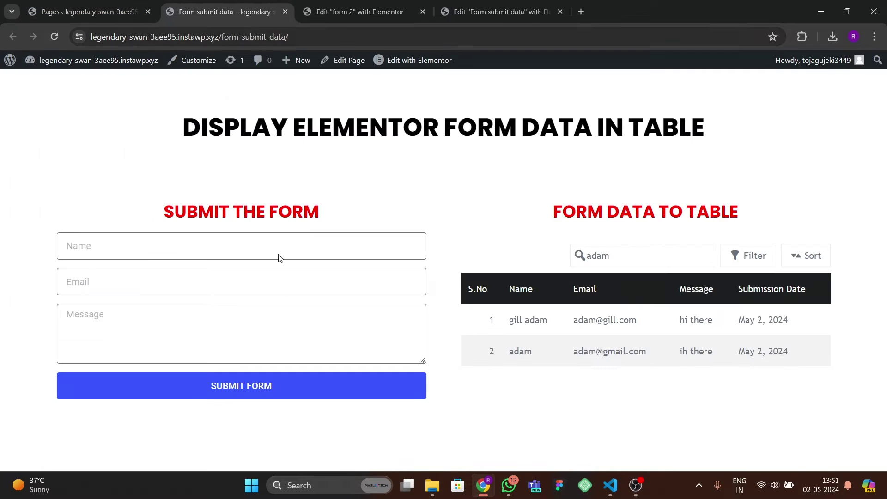
left_click(355, 12)
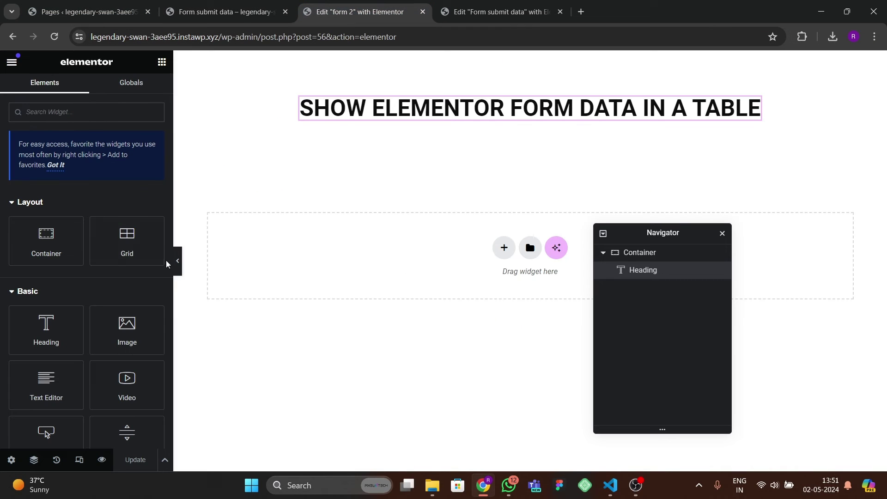
- Add a two-column flexbox row with a width of 1400
left_click(503, 248)
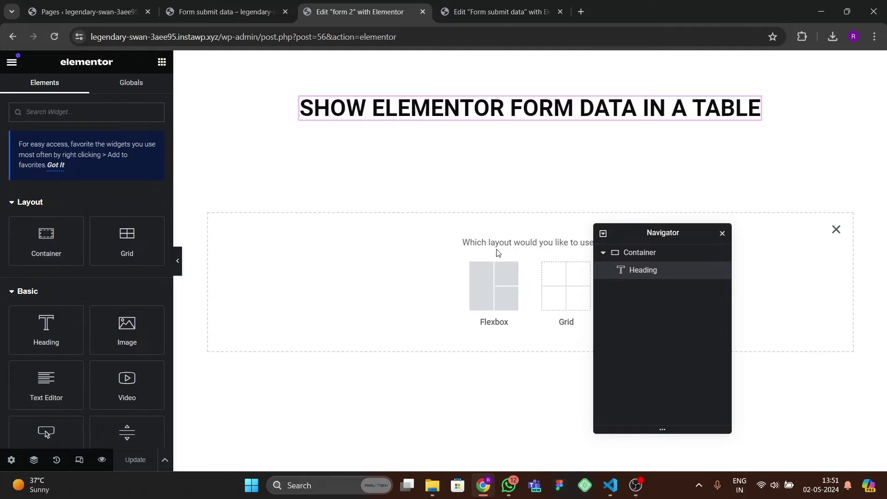
left_click(497, 284)
left_click(480, 281)
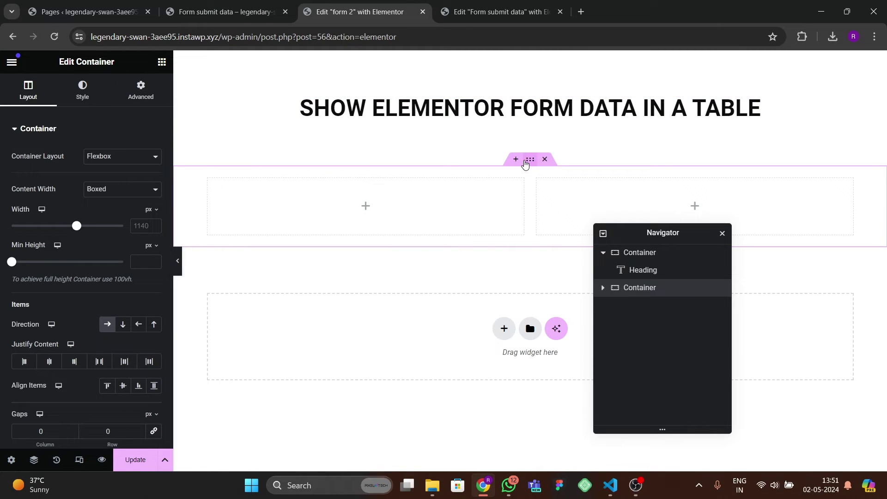
left_click(141, 90)
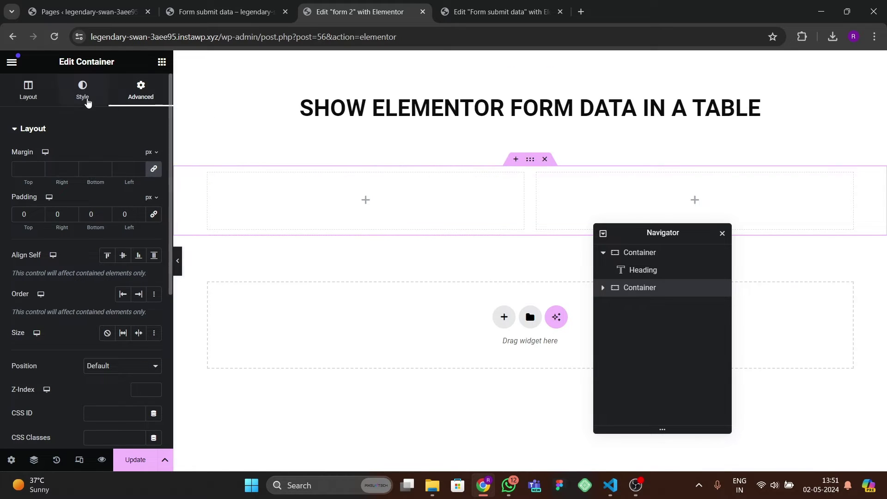
left_click(28, 90)
type("1400")
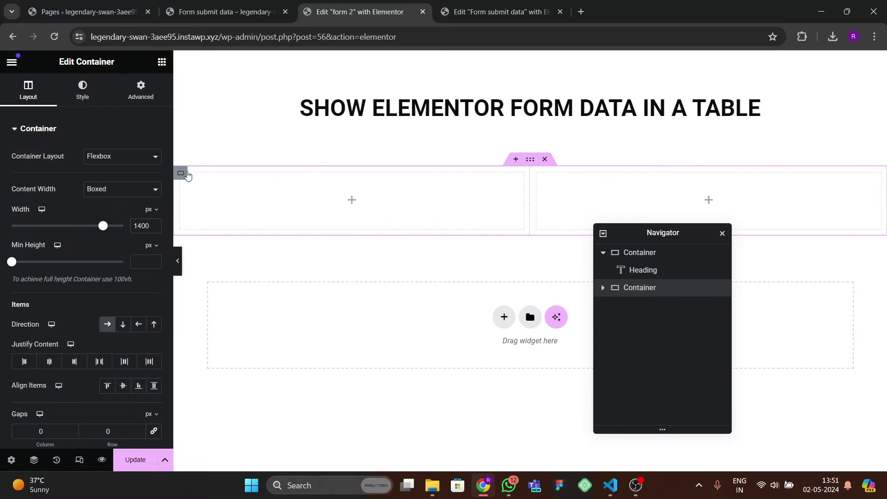
- Copy the page heading into the left column and retitle it 'SUBMIT THE FORM'
left_click(181, 173)
left_click(429, 107)
right_click(430, 106)
left_click(451, 172)
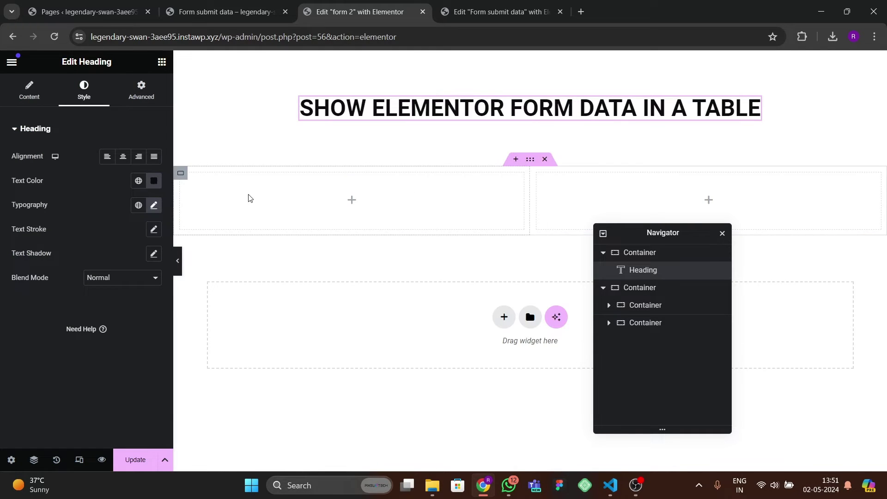
right_click(247, 196)
left_click(271, 278)
left_click(115, 194)
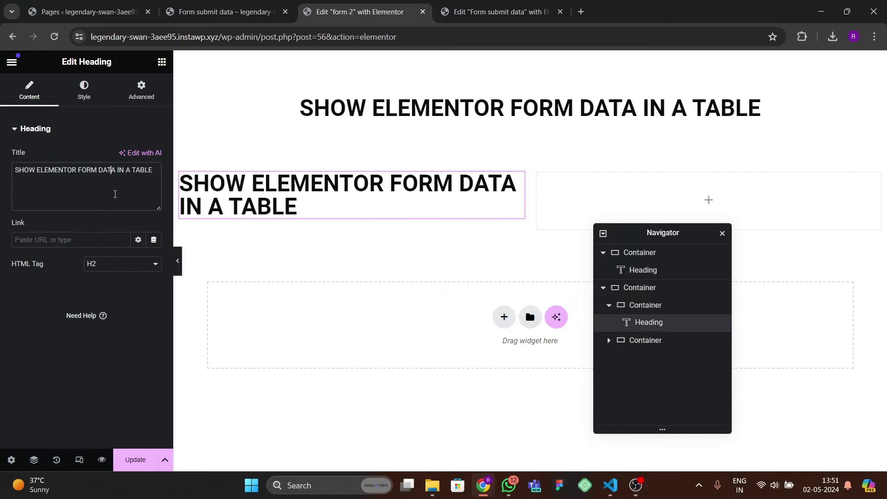
key("ctrl+a")
key("BackSpace")
type("SUBMIT THE FORM")
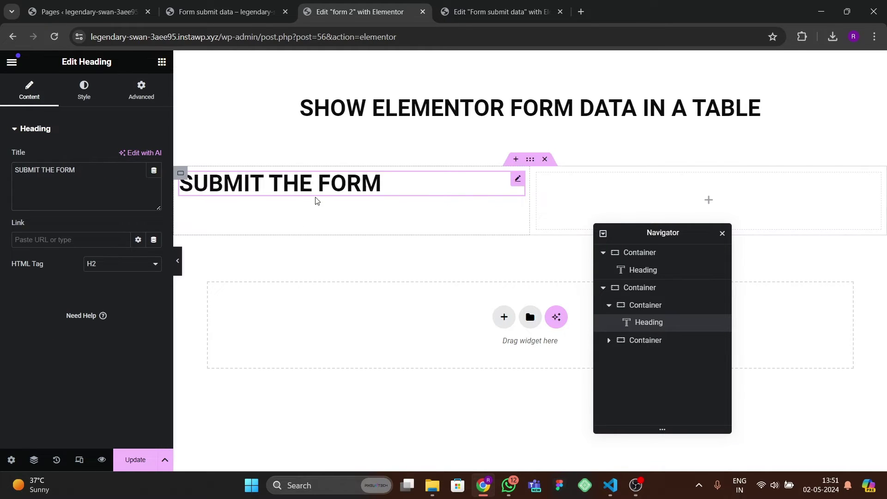
- Centre the SUBMIT THE FORM heading in its column and make it red at 26 px
left_click(180, 173)
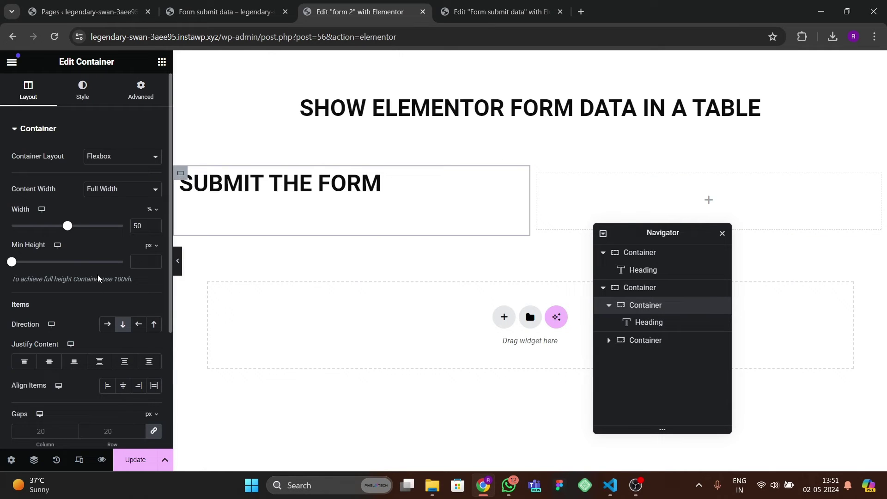
left_click(49, 362)
left_click(123, 385)
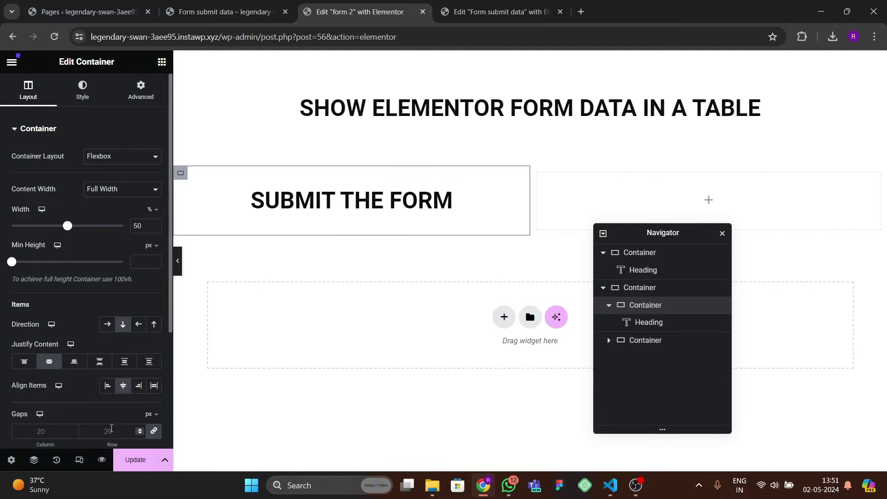
left_click(443, 200)
left_click(83, 90)
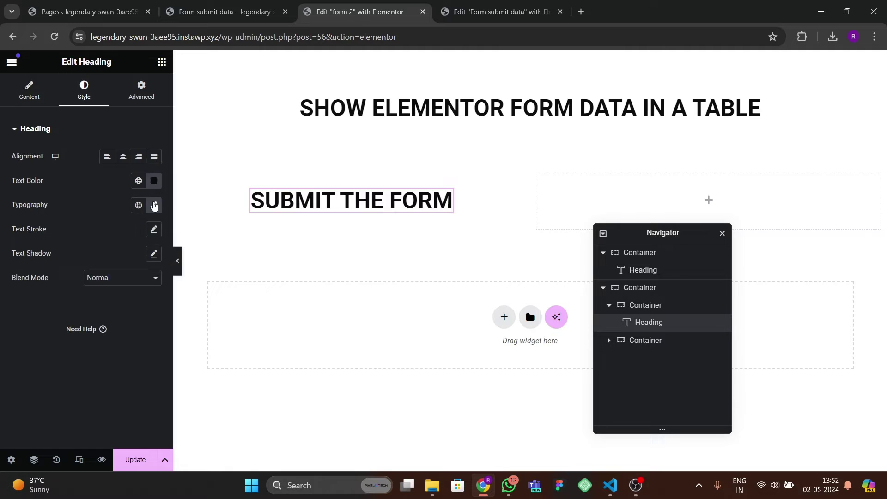
left_click(154, 205)
left_click(145, 297)
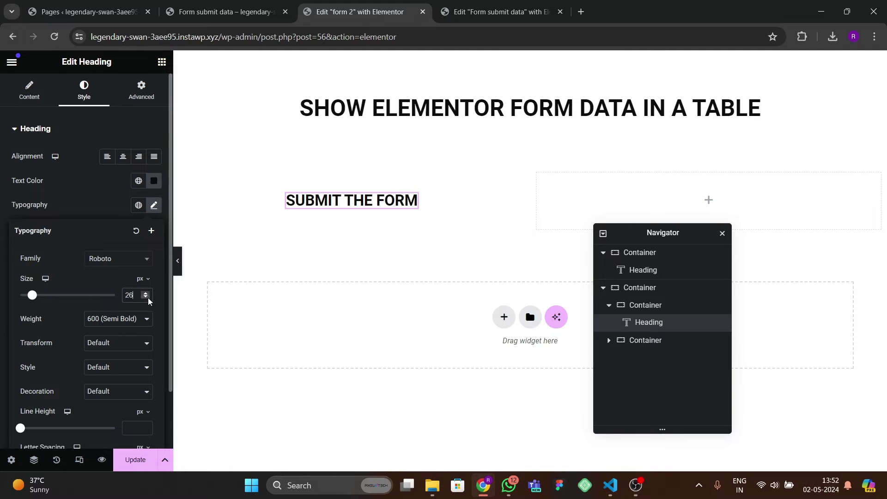
left_click(154, 180)
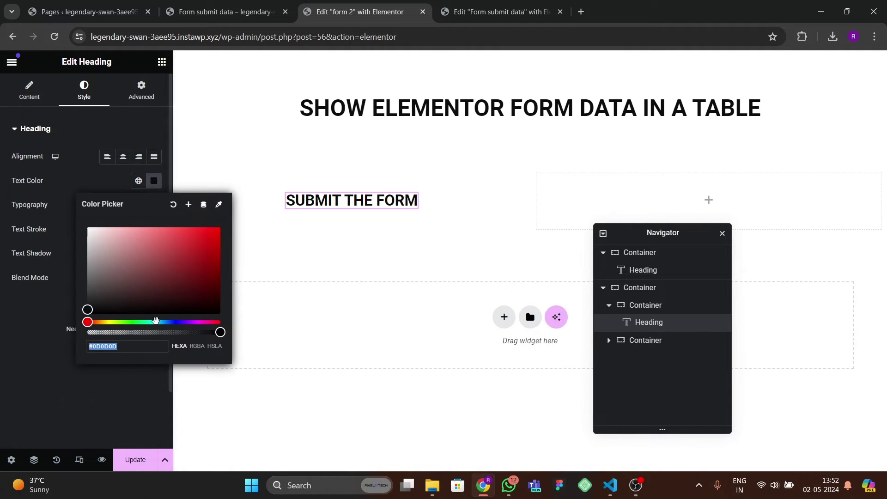
left_click(220, 322)
left_click_drag(206, 243, 234, 219)
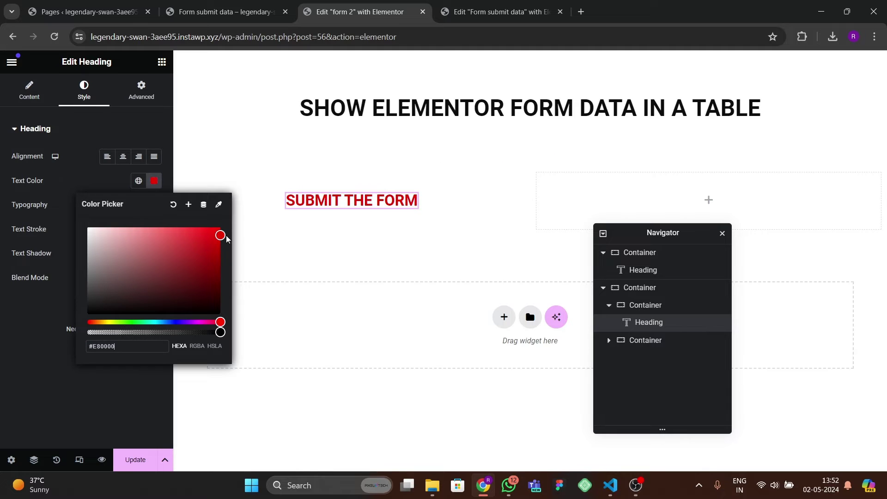
left_click(115, 406)
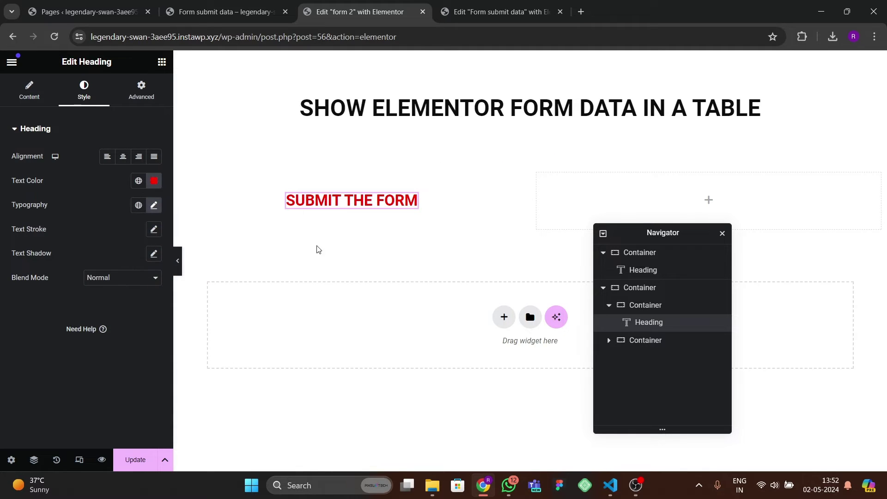
left_click(161, 62)
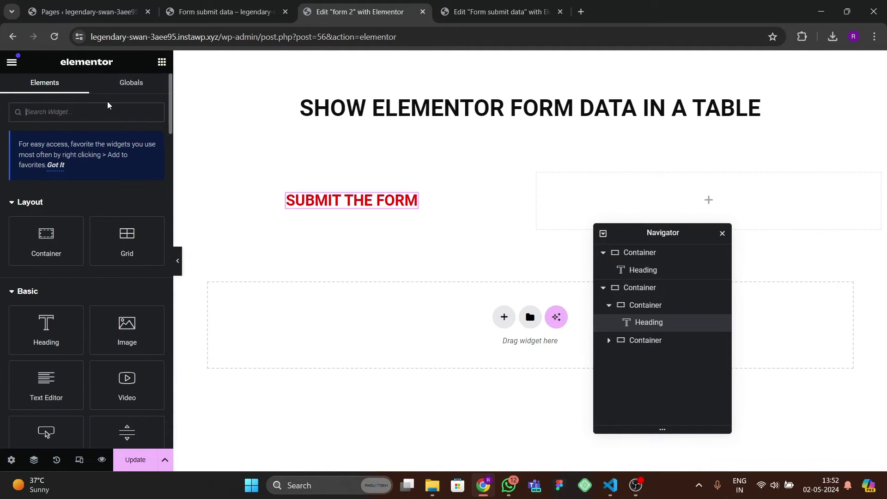
- Place a form widget under SUBMIT THE FORM, hide its labels and use medium inputs
type("form")
left_click_drag(52, 221, 346, 210)
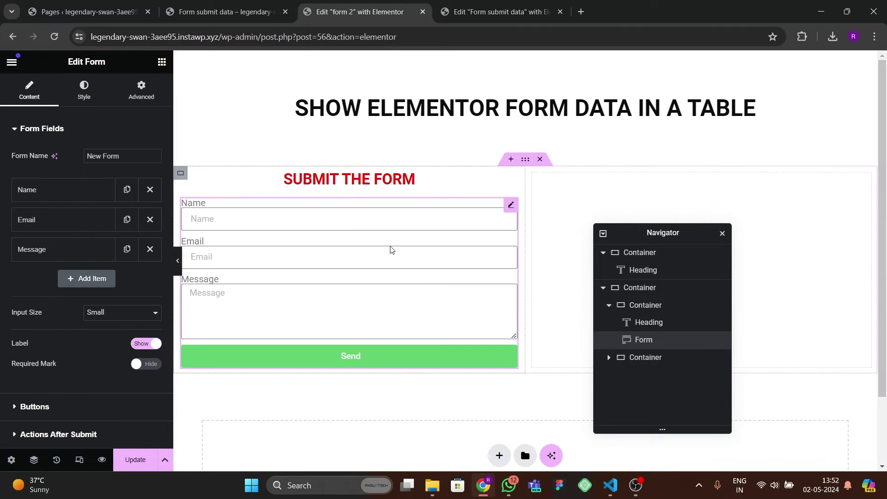
left_click(221, 9)
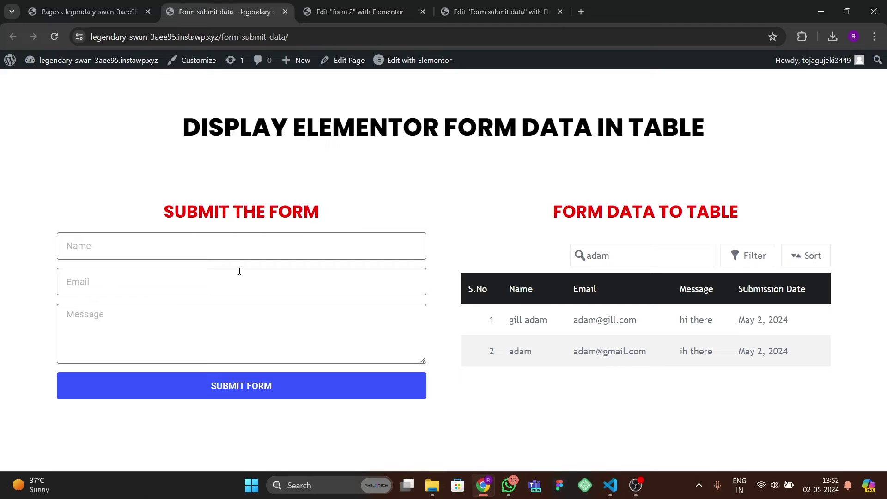
left_click(362, 12)
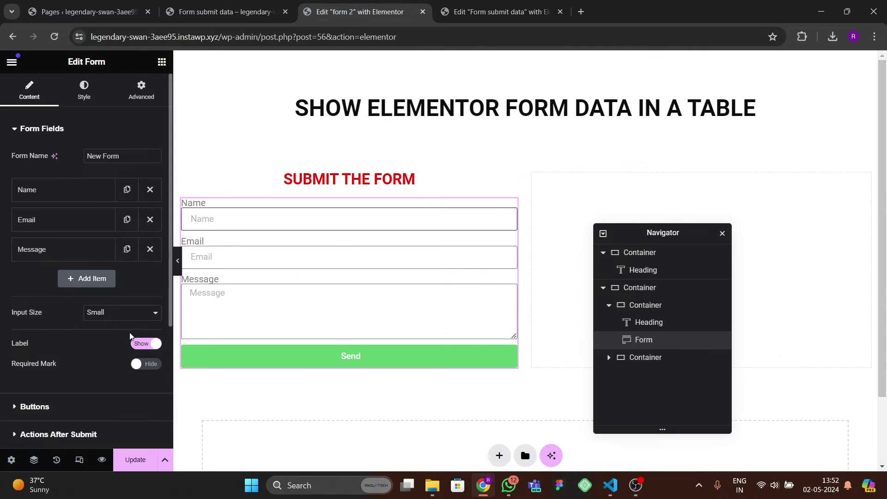
left_click(140, 344)
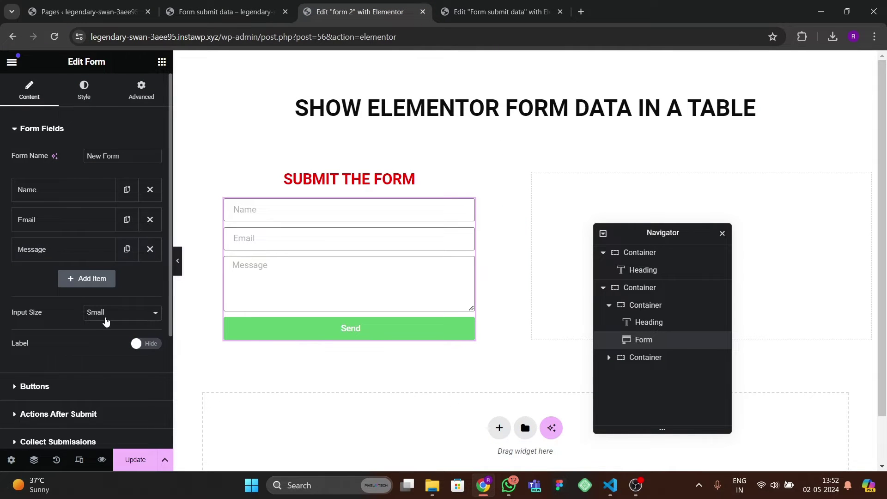
left_click(107, 318)
left_click(109, 343)
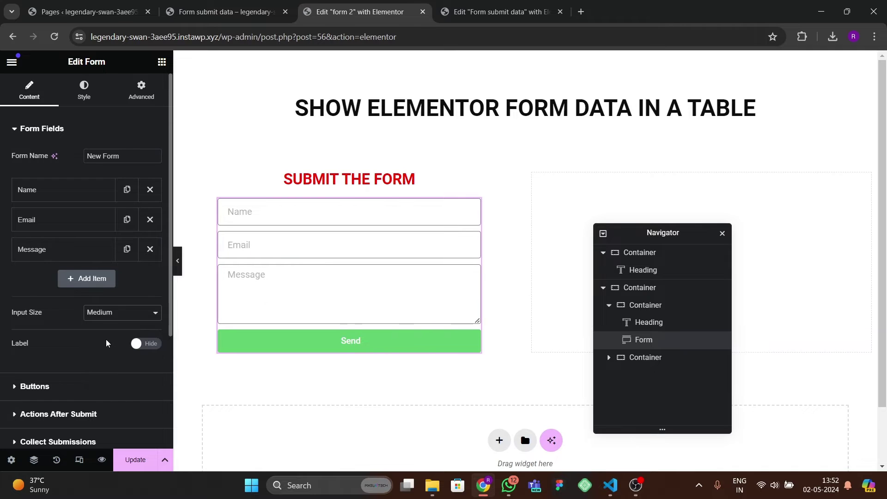
- Relabel the submit button 'SUBMIT DATA' and set its size to Medium
scroll(122, 335, "down", 1)
left_click(49, 374)
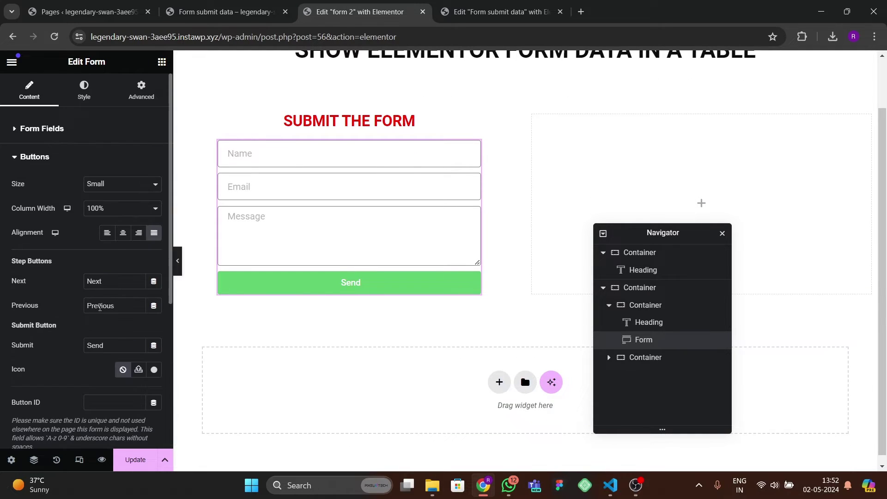
double_click(114, 350)
type("SUBMIT DATA")
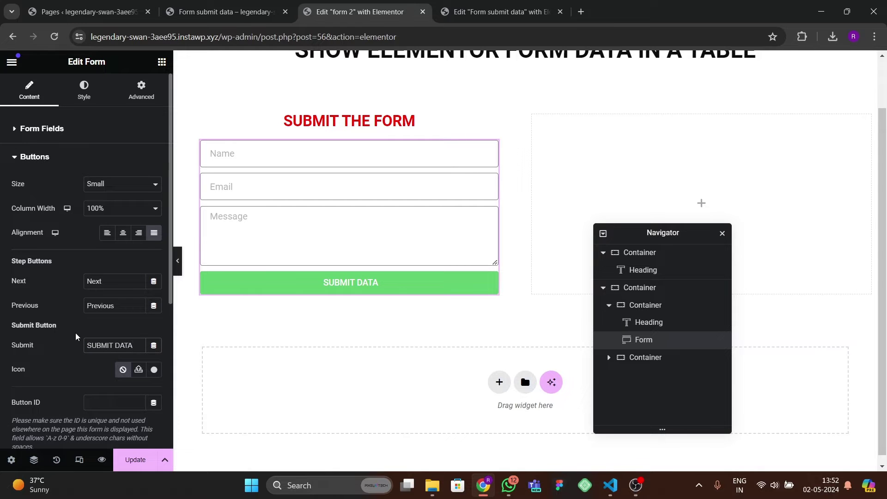
left_click(121, 184)
left_click(119, 210)
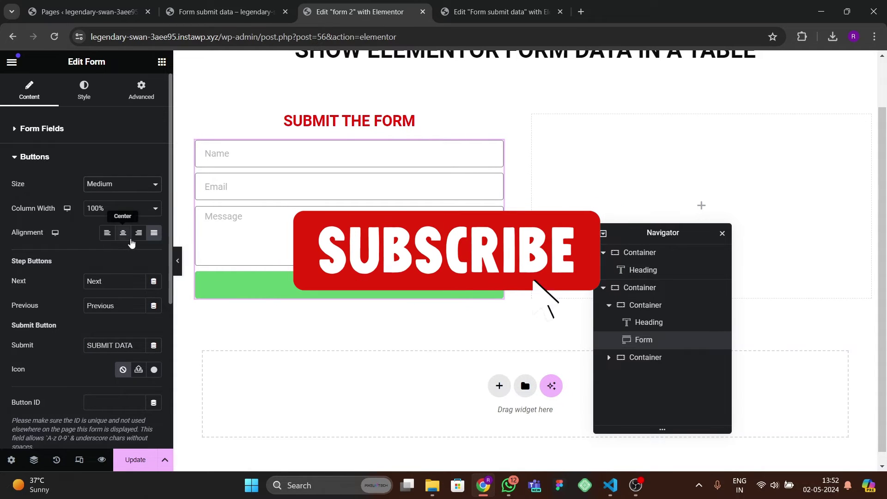
- Give the submit button a bright red background colour
left_click(84, 88)
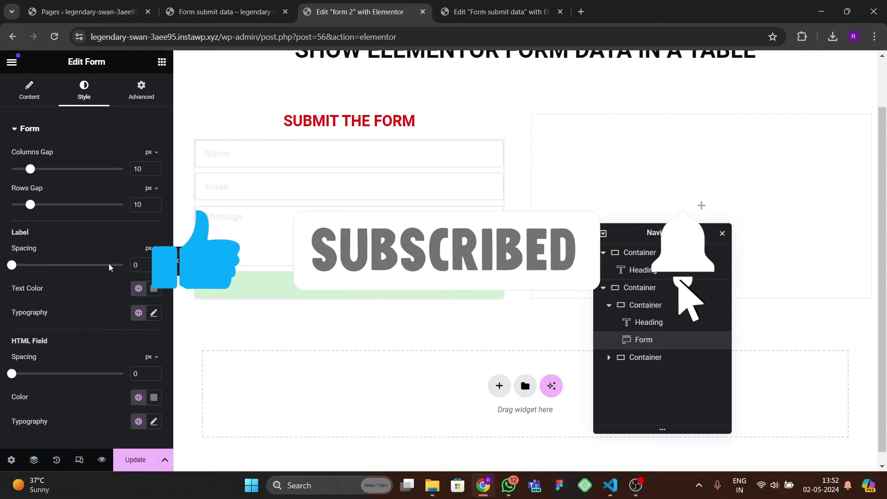
scroll(93, 264, "down", 5)
left_click(28, 279)
scroll(54, 313, "down", 2)
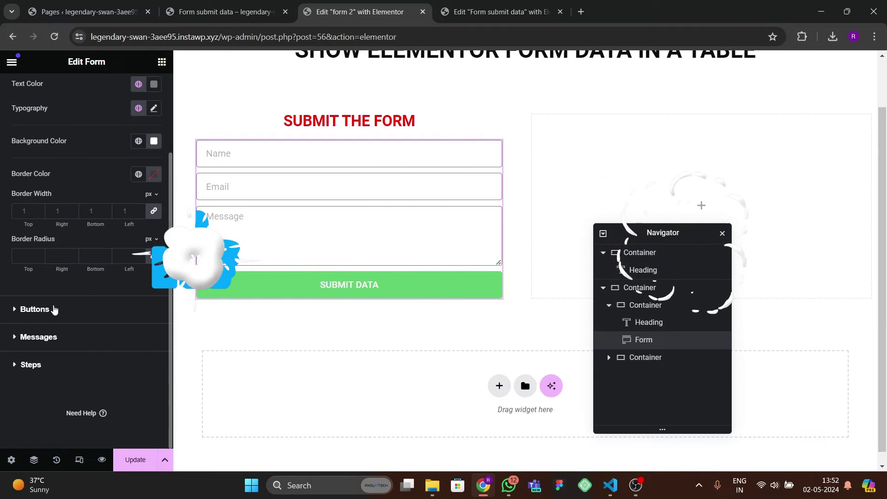
left_click(53, 308)
left_click(138, 291)
left_click(153, 291)
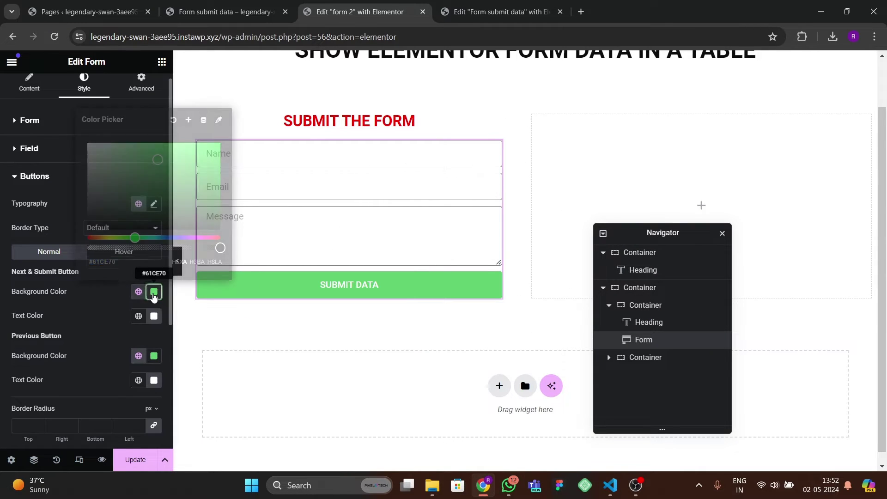
left_click(160, 216)
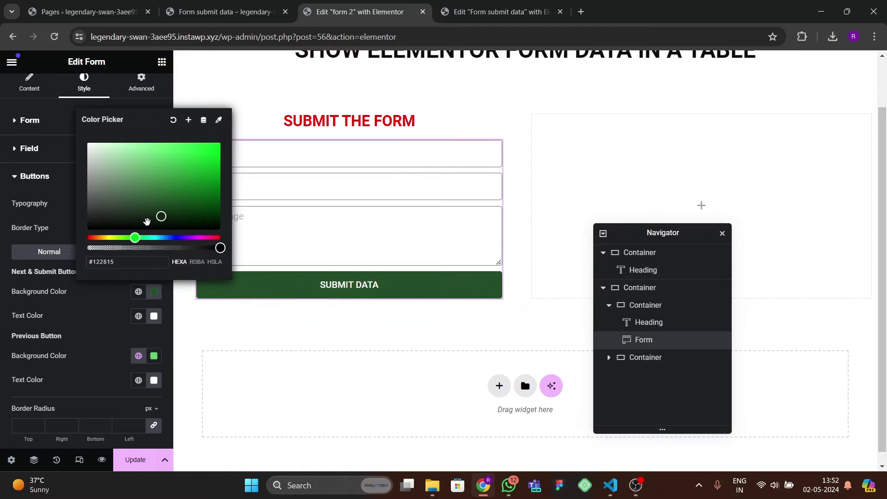
left_click_drag(135, 237, 88, 238)
left_click_drag(142, 207, 226, 129)
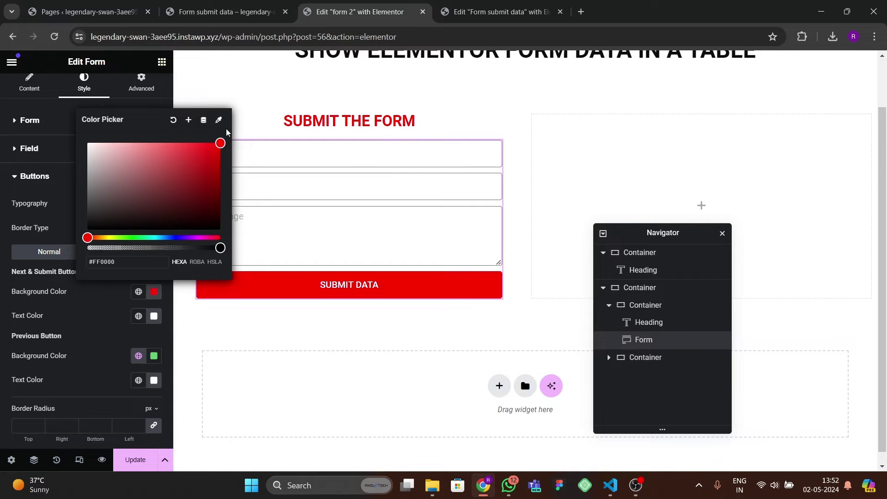
left_click(154, 102)
left_click(151, 94)
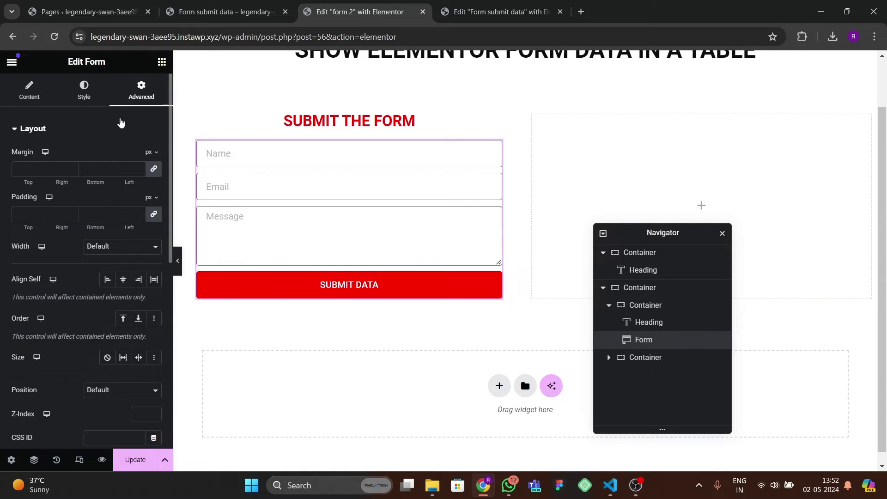
- Remove the Email action so Collect Submissions is the only after-submit action
left_click(40, 95)
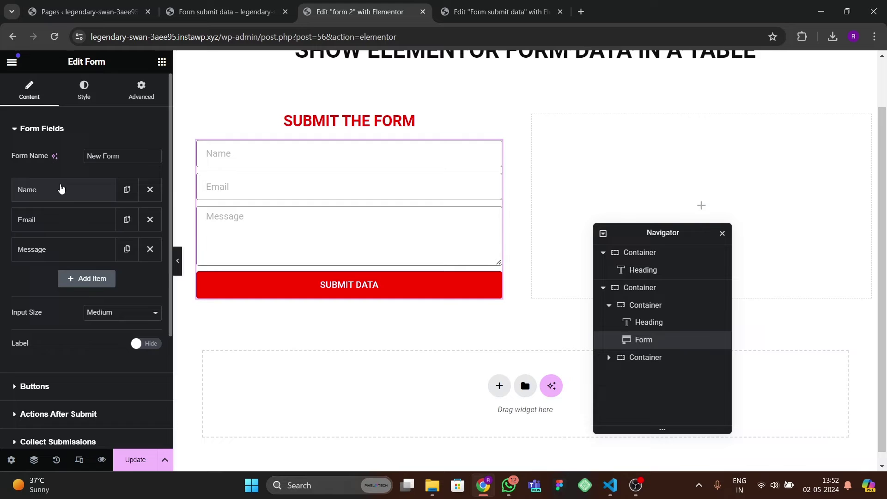
left_click(84, 91)
left_click(141, 91)
scroll(54, 317, "down", 6)
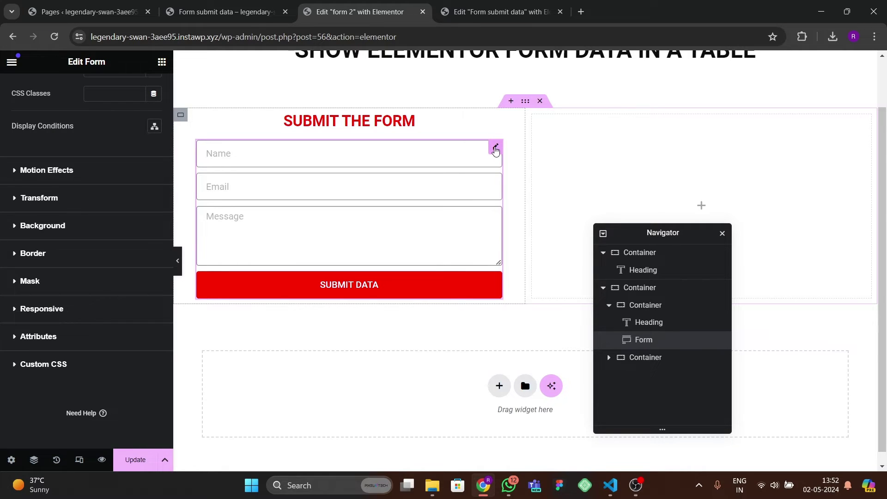
scroll(16, 224, "up", 6)
left_click(29, 91)
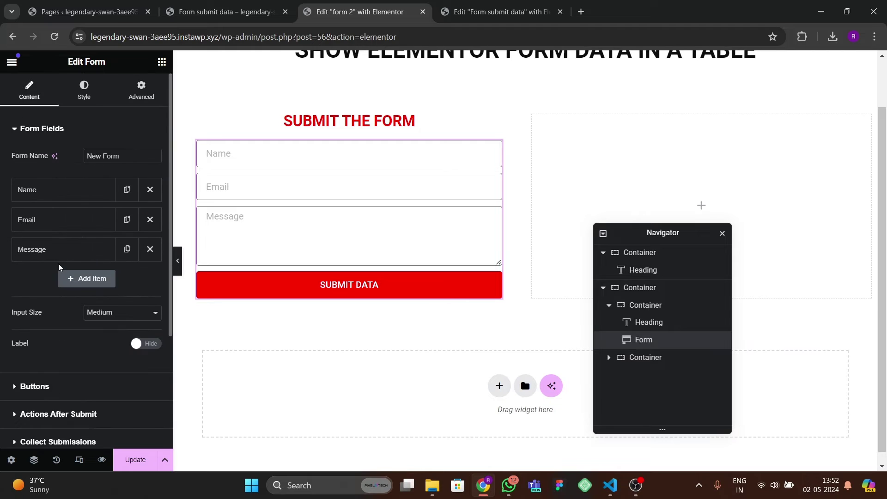
scroll(58, 263, "down", 3)
left_click(58, 261)
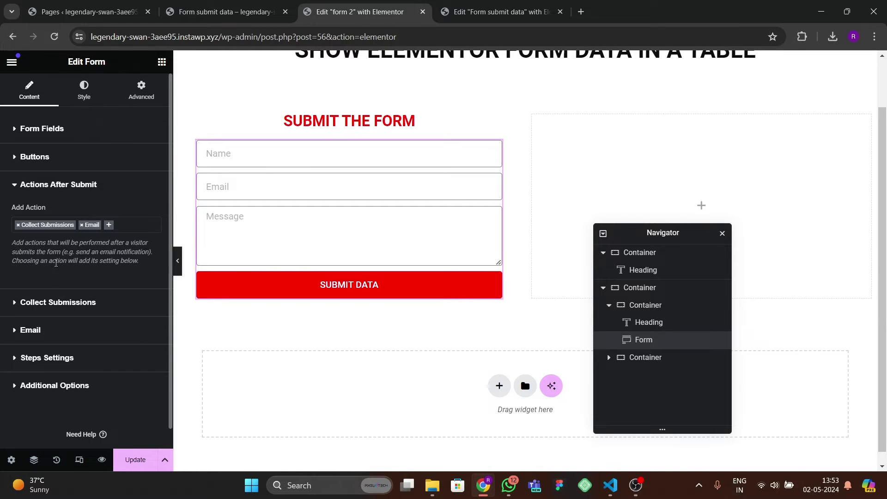
left_click(84, 225)
left_click(84, 224)
left_click(82, 225)
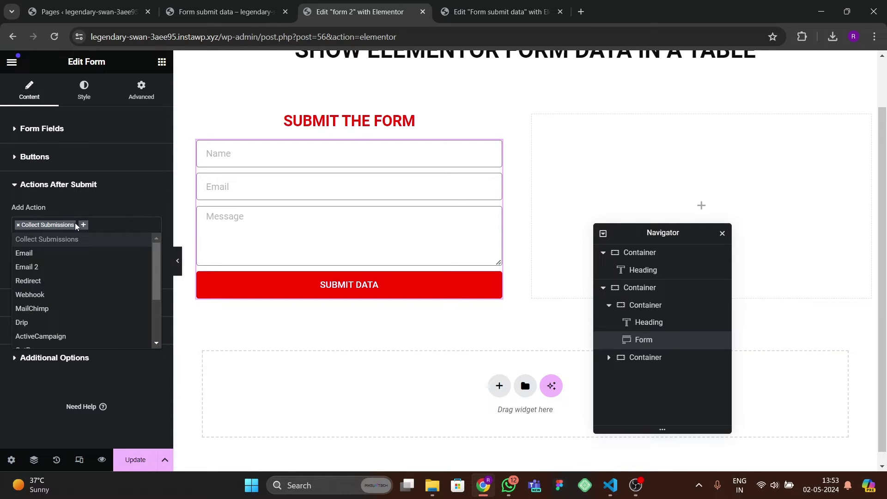
left_click(73, 209)
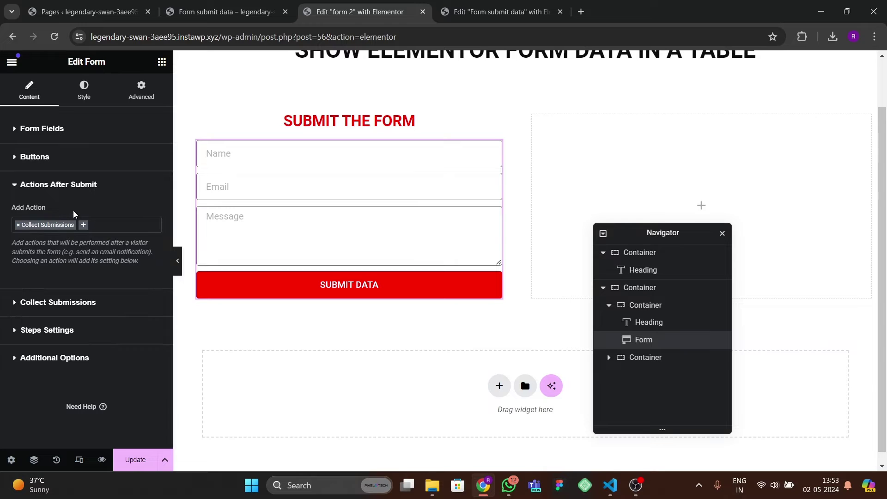
left_click(63, 303)
left_click(61, 305)
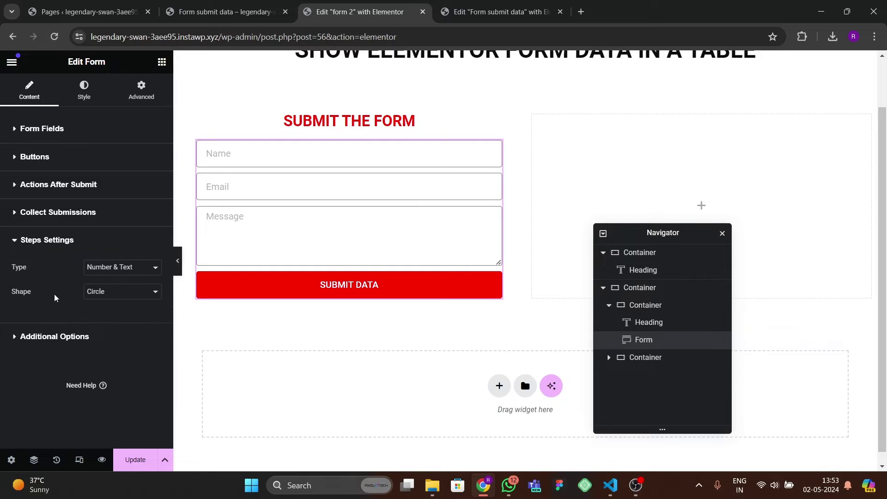
- Save the page and view the published page in a new tab
left_click(129, 458)
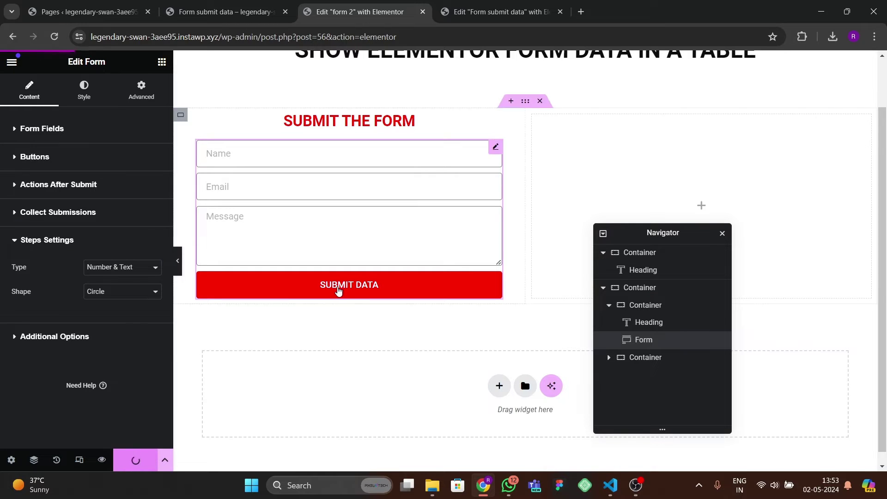
left_click(12, 62)
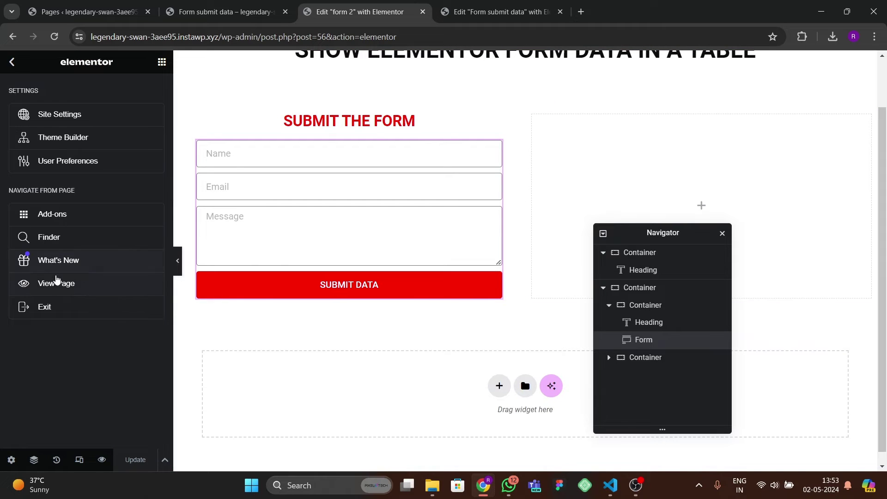
left_click(85, 283)
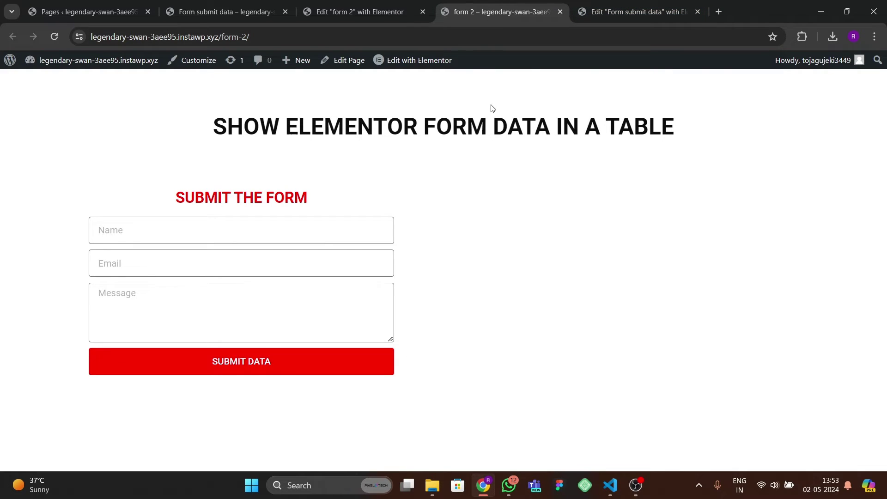
- From the admin Pages tab, create a new Tablesome table named 'data submit 2'
left_click(356, 11)
left_click(87, 11)
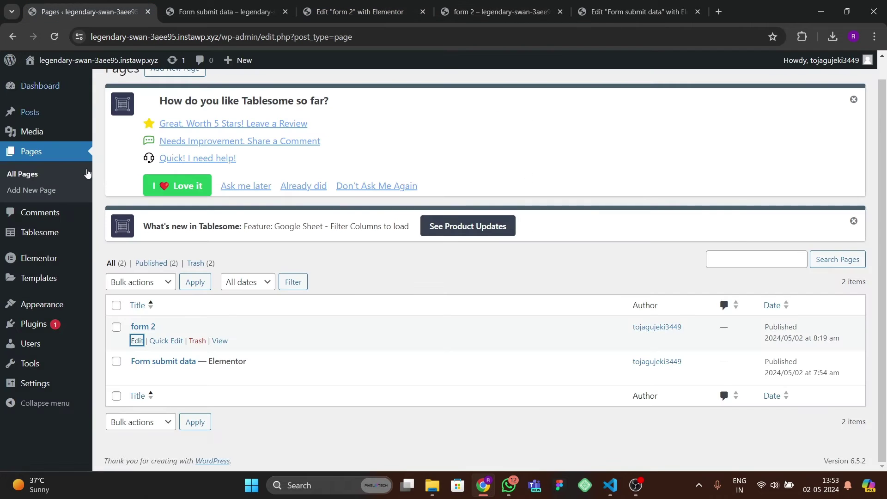
scroll(27, 217, "up", 1)
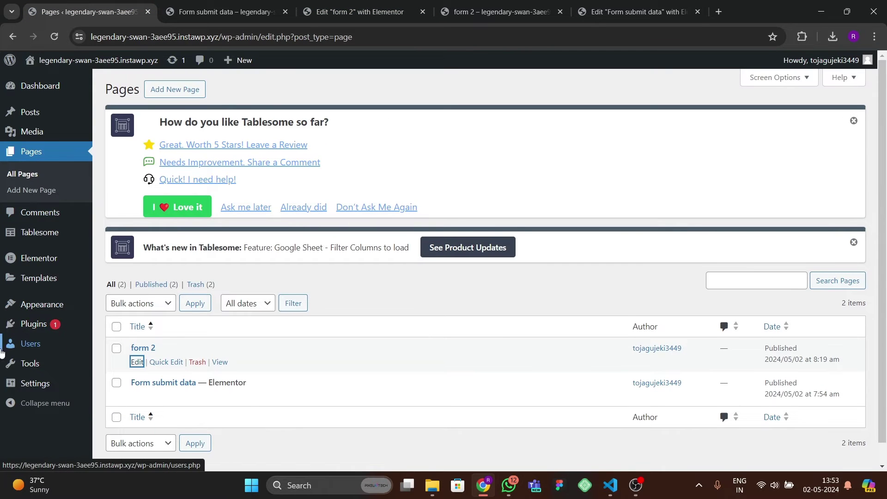
mouse_move(36, 236)
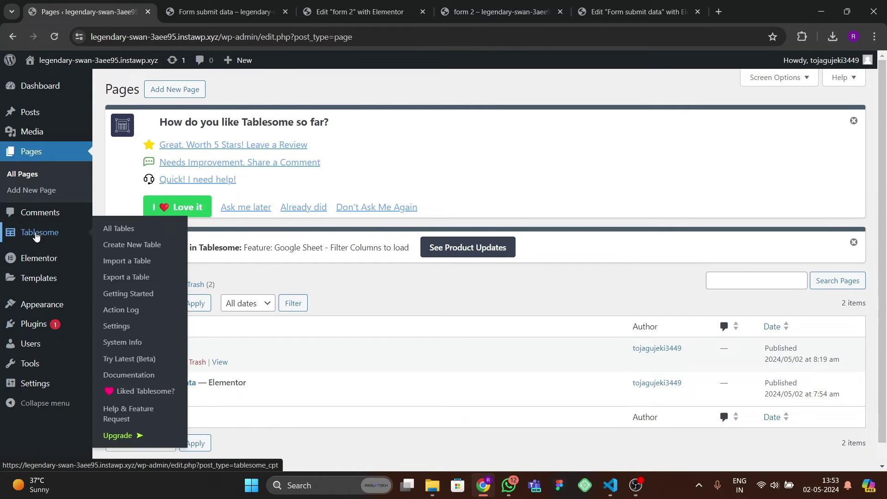
left_click(134, 244)
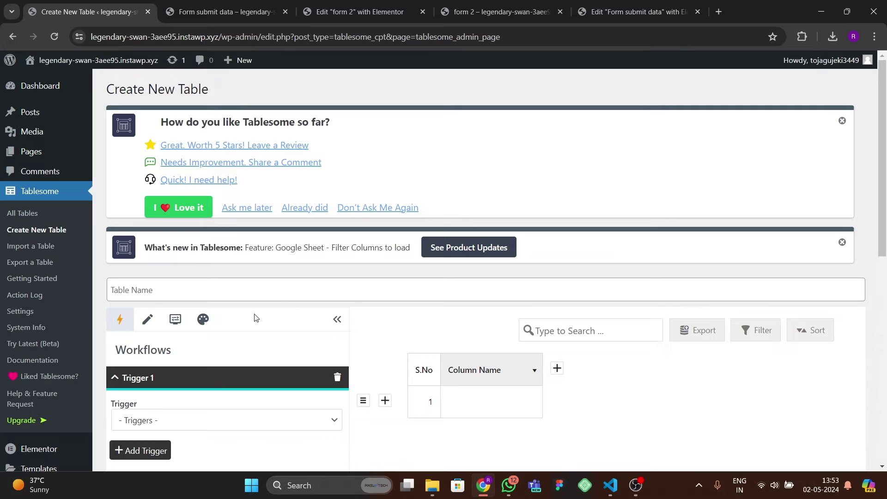
scroll(182, 284, "down", 3)
scroll(176, 330, "up", 2)
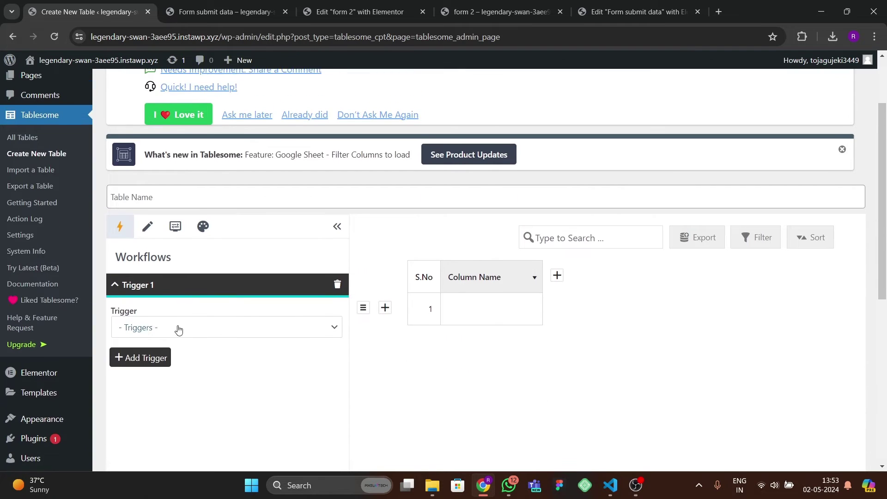
left_click(145, 247)
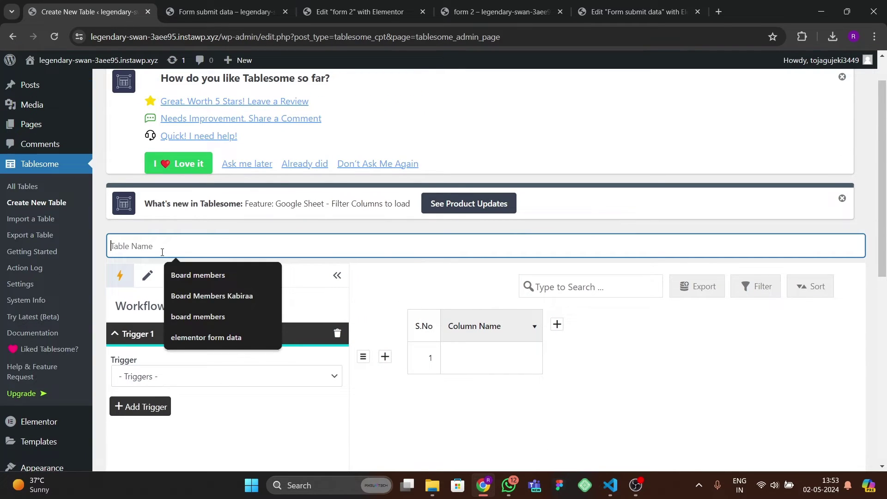
type("d")
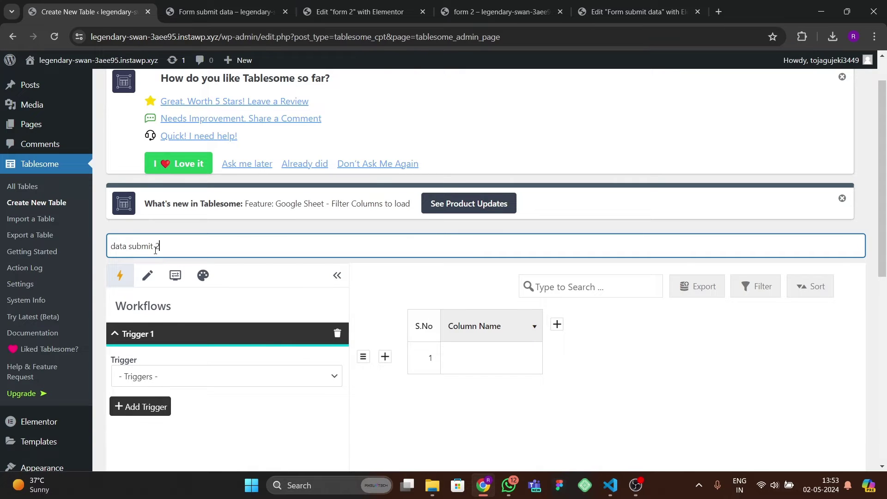
type("ata submit 2")
scroll(277, 333, "down", 2)
- Trigger on Elementor form 09fab2a submissions with an Add Row action, then review the field mapping
left_click(202, 289)
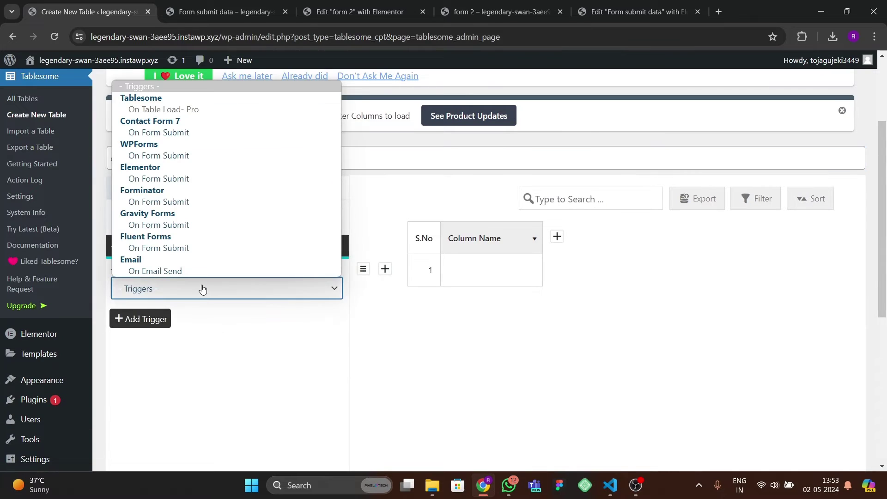
left_click(157, 180)
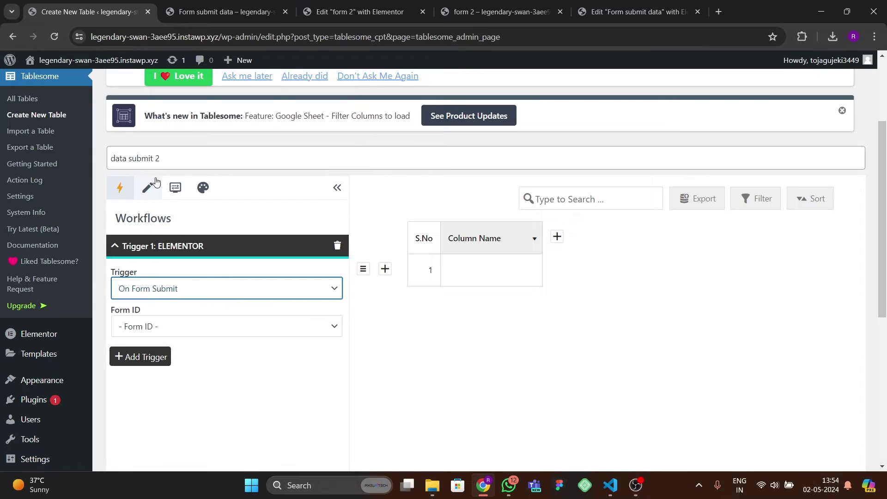
left_click(187, 331)
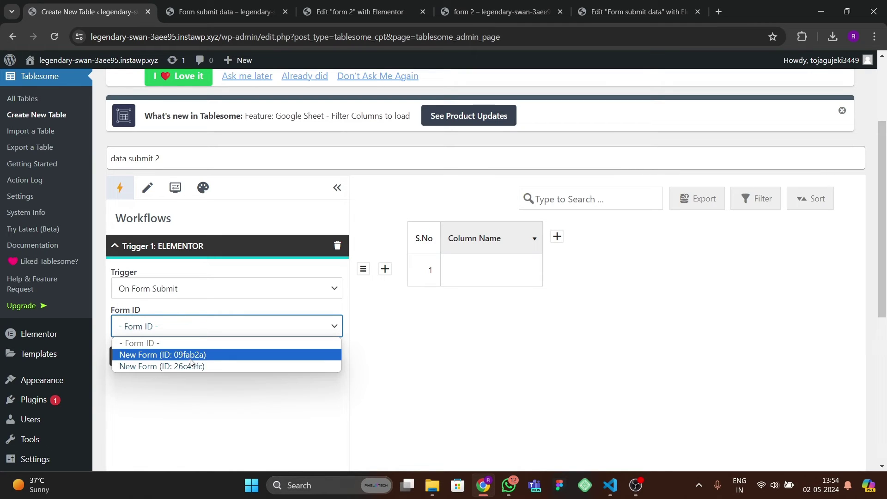
left_click(190, 355)
left_click(179, 393)
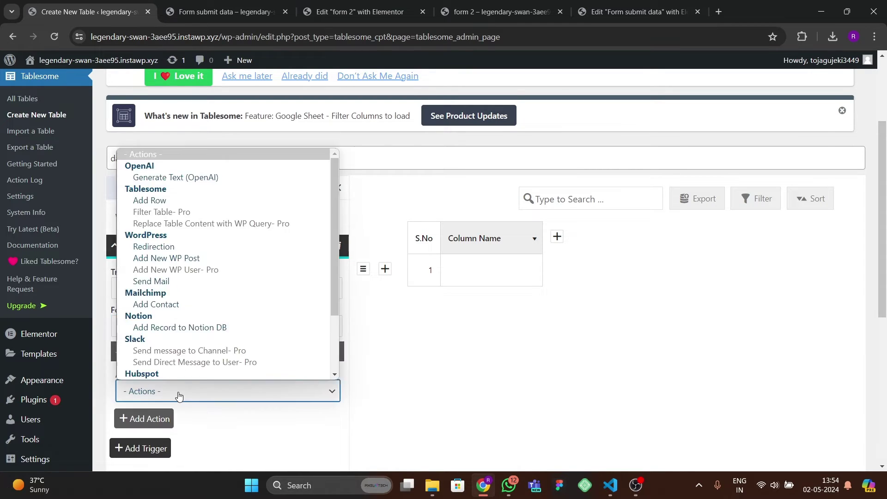
left_click(150, 200)
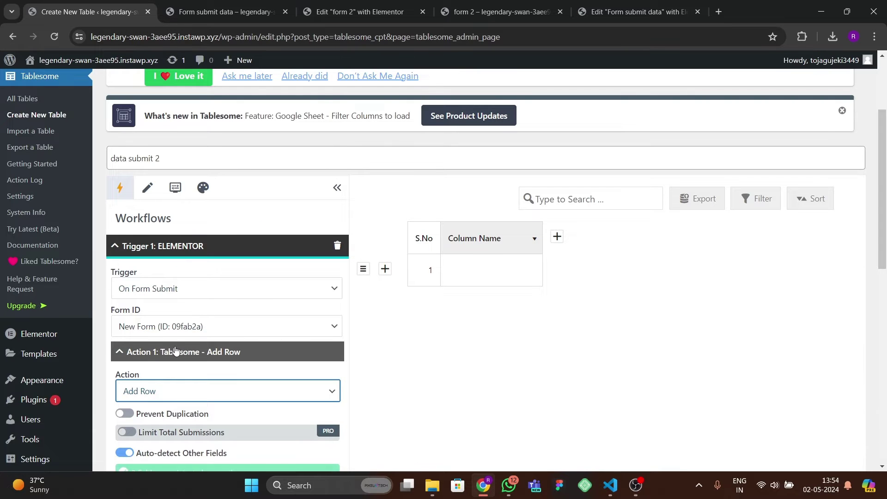
scroll(187, 370, "down", 4)
scroll(184, 414, "down", 3)
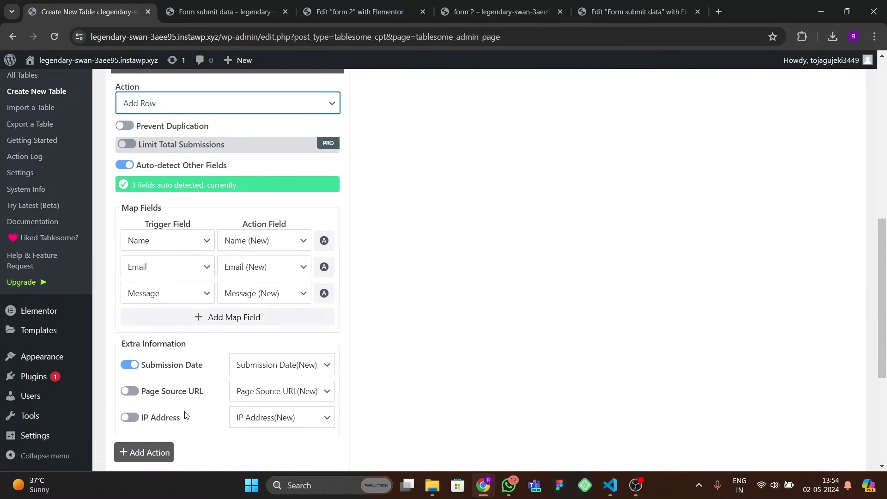
scroll(184, 415, "up", 4)
scroll(184, 415, "down", 2)
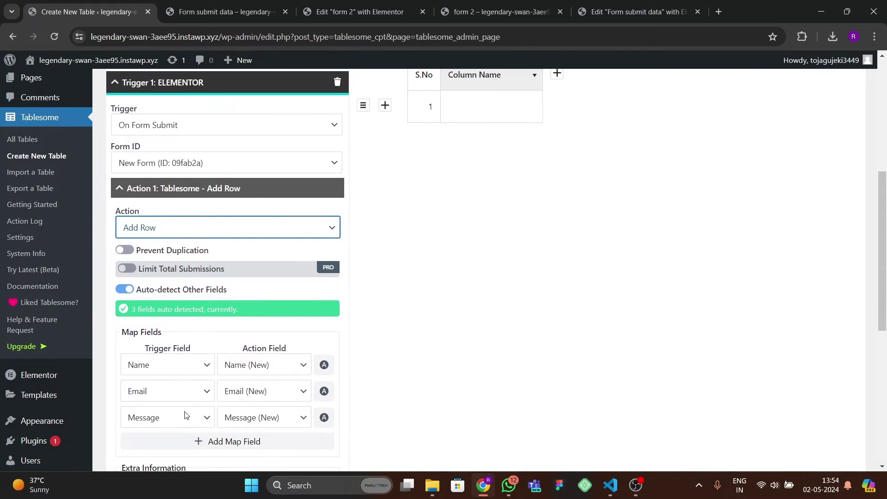
scroll(184, 415, "down", 4)
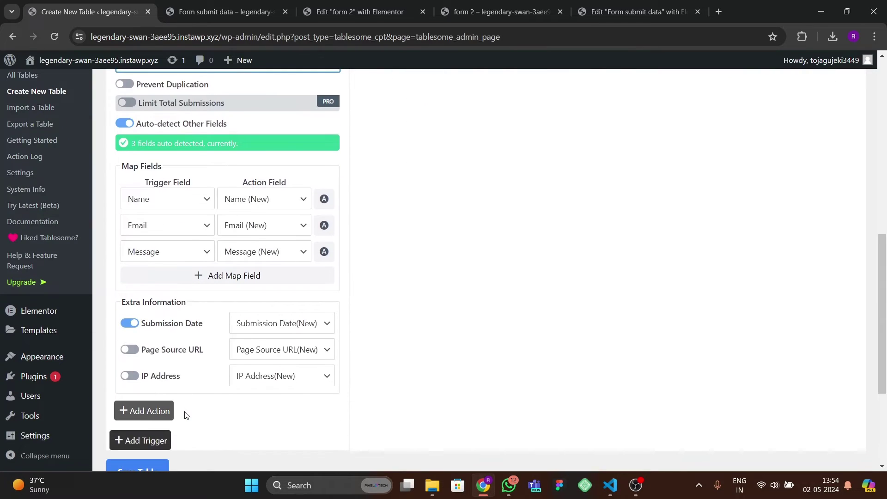
scroll(185, 414, "up", 2)
scroll(184, 413, "down", 5)
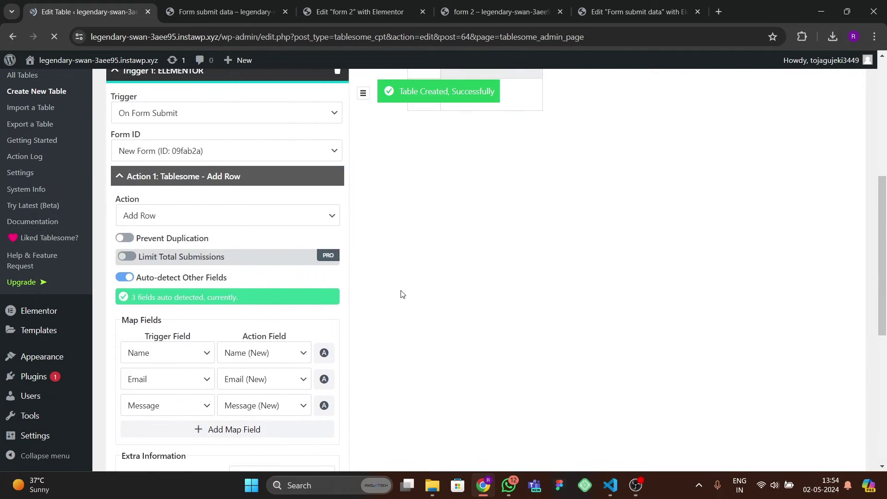
- Leave the Tablesome table and go back to the Elementor editor tab for form 2
scroll(543, 267, "up", 1)
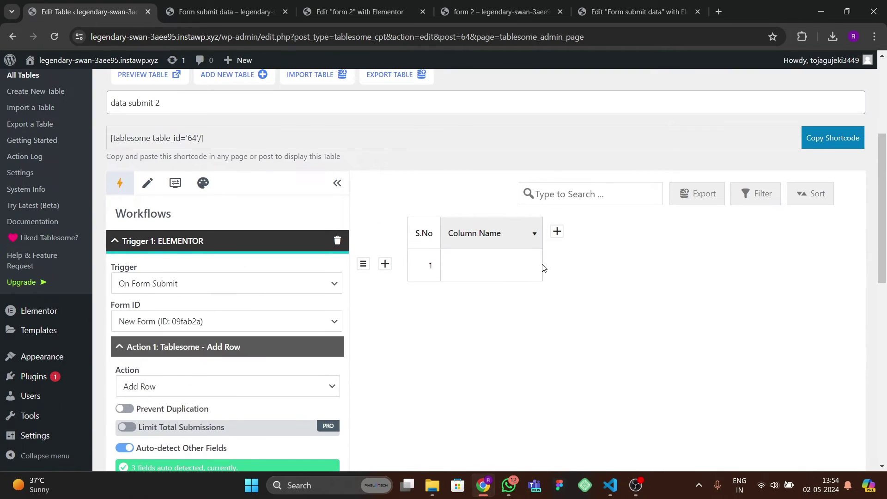
scroll(486, 299, "down", 5)
scroll(245, 349, "up", 4)
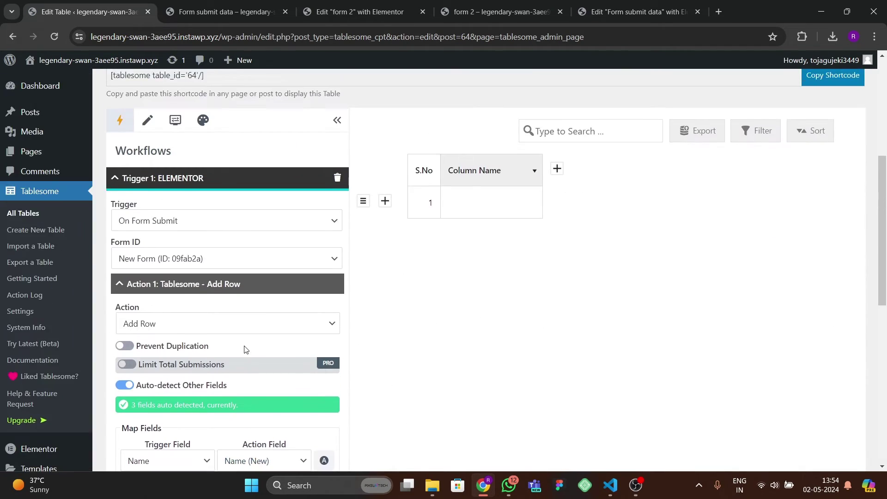
scroll(226, 352, "up", 2)
scroll(39, 365, "down", 4)
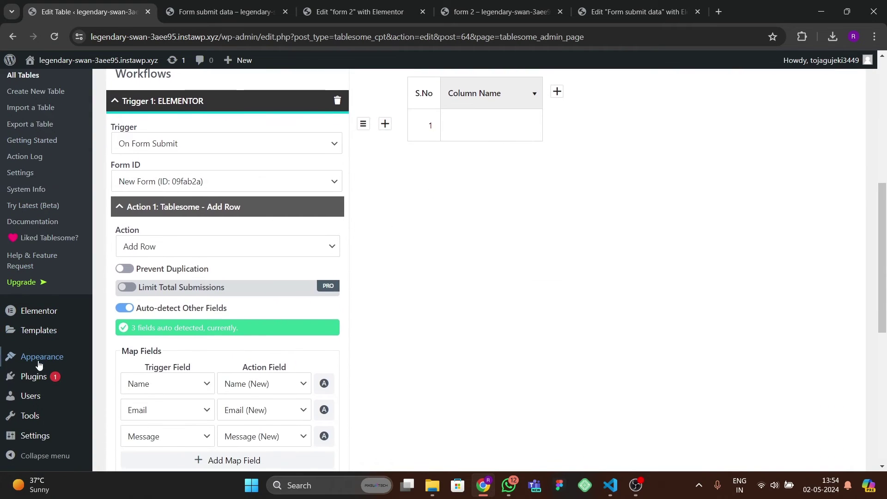
scroll(29, 375, "up", 1)
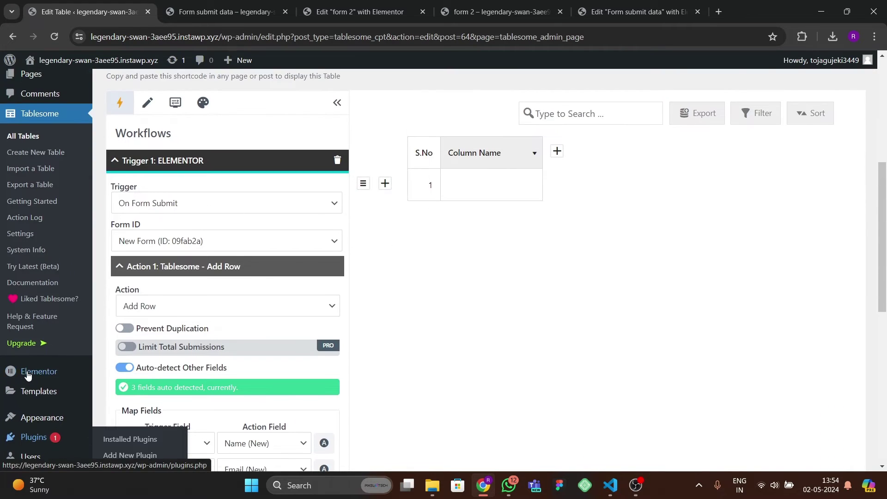
left_click(553, 17)
left_click(356, 12)
left_click(286, 189)
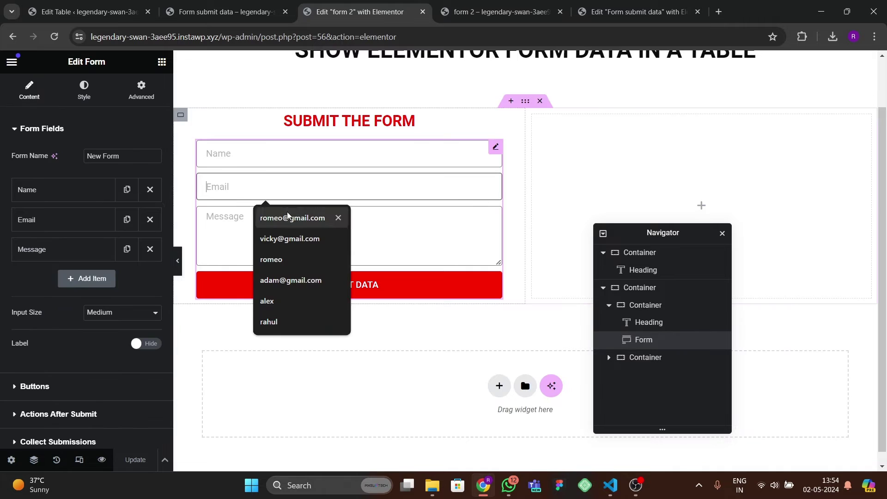
scroll(71, 290, "down", 3)
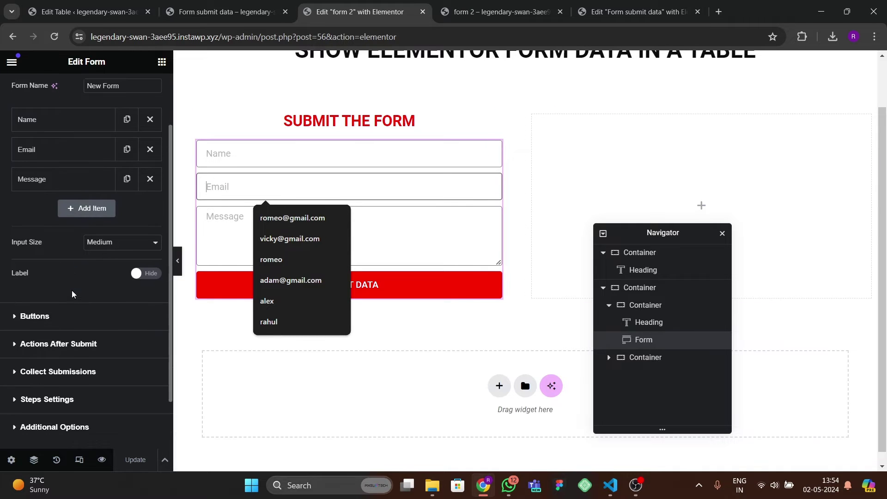
scroll(62, 351, "up", 3)
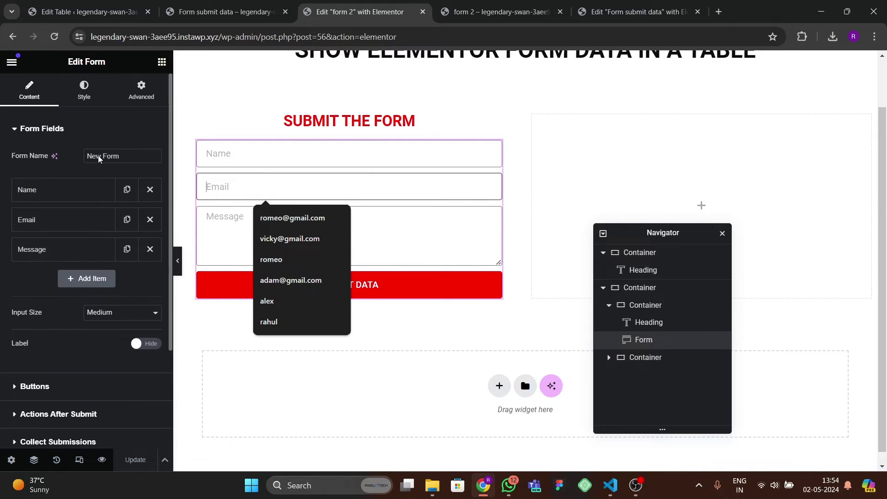
left_click(138, 88)
scroll(75, 310, "down", 6)
scroll(74, 320, "down", 2)
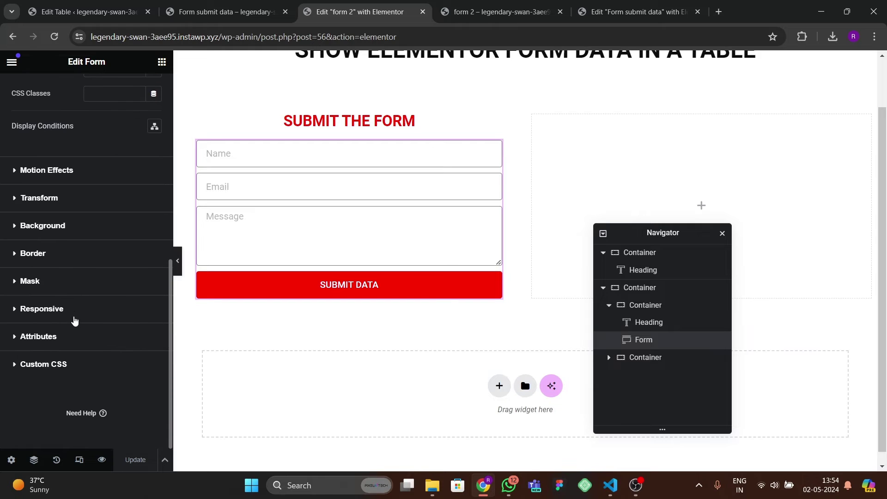
left_click(67, 363)
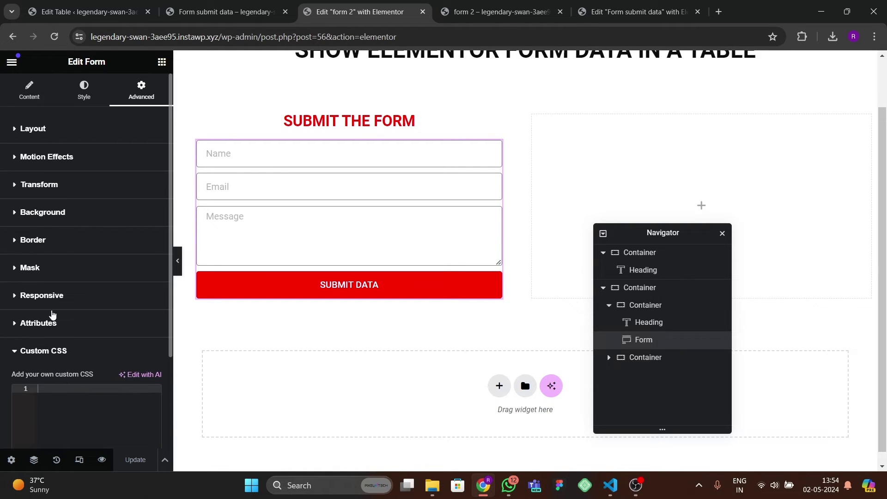
left_click(14, 90)
scroll(115, 321, "down", 3)
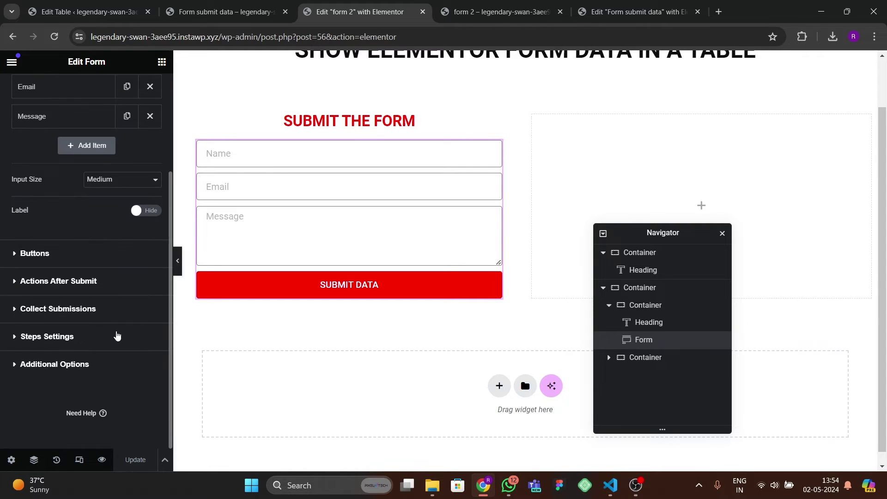
scroll(59, 292, "up", 3)
left_click(62, 230)
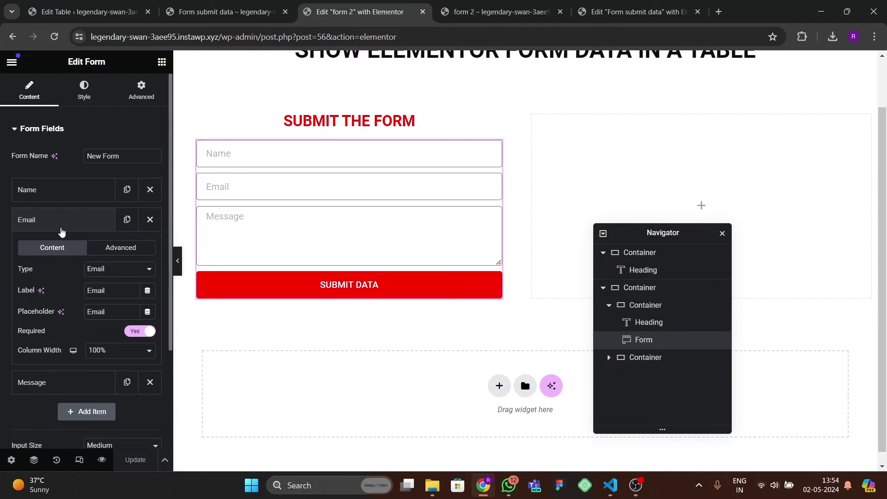
left_click(62, 229)
left_click(62, 229)
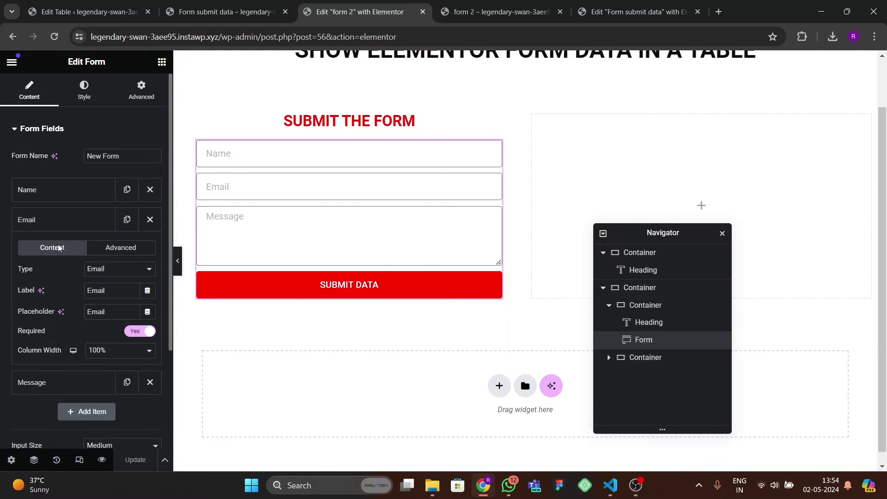
- Add a new Number-type form field labelled 'Phone number'
left_click(73, 222)
left_click(87, 280)
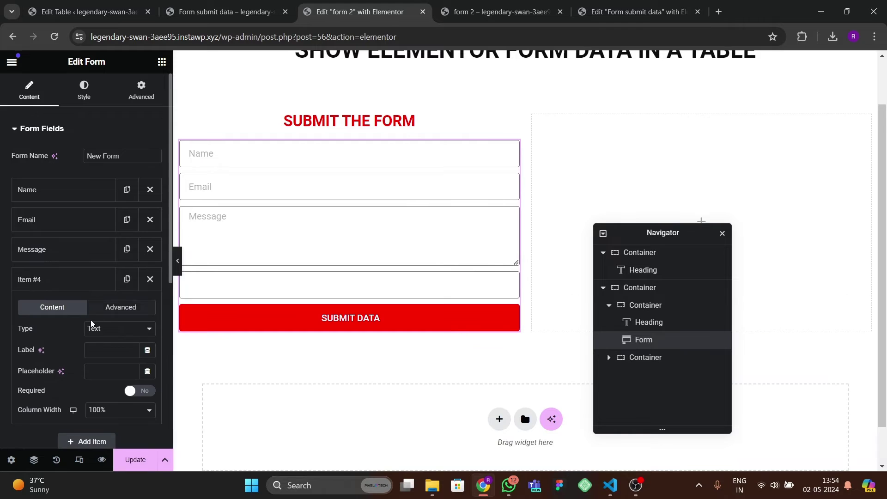
left_click(107, 330)
left_click(101, 228)
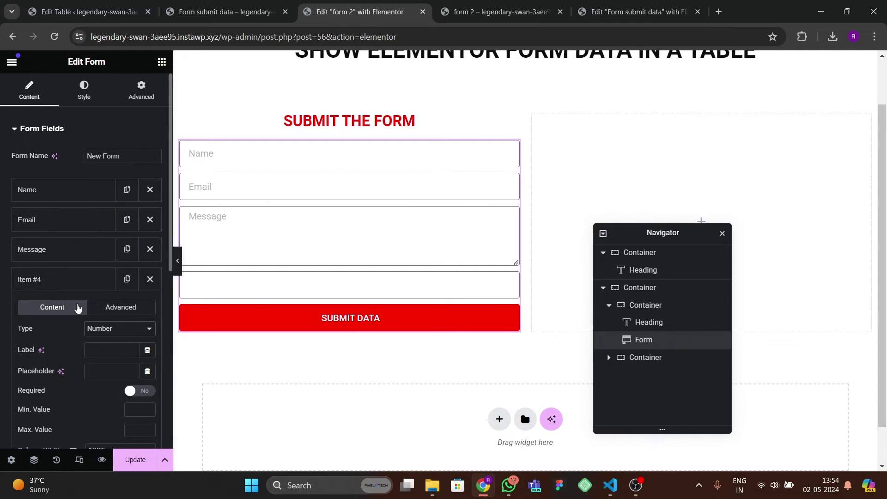
left_click(74, 287)
left_click(74, 287)
left_click(105, 352)
type("PHone number")
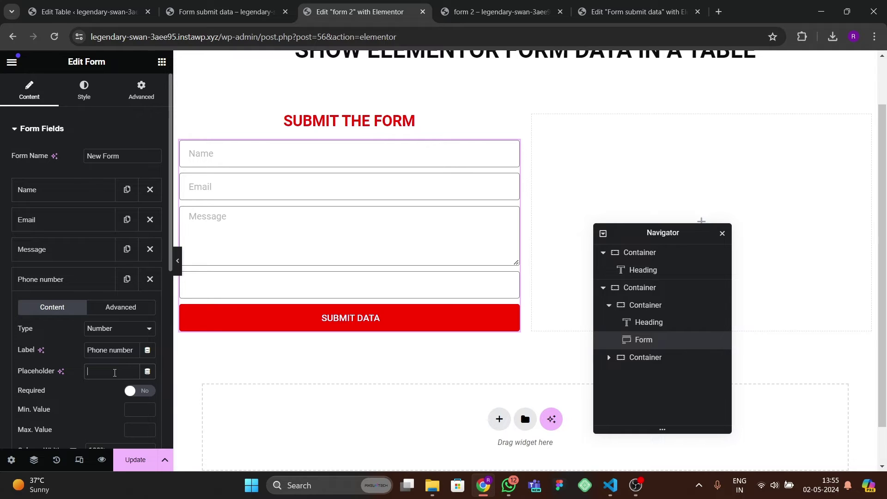
- Set its placeholder to 'Mobile number', move it above Message, and update the page
left_click(115, 373)
type("phone ")
type("Mobile number")
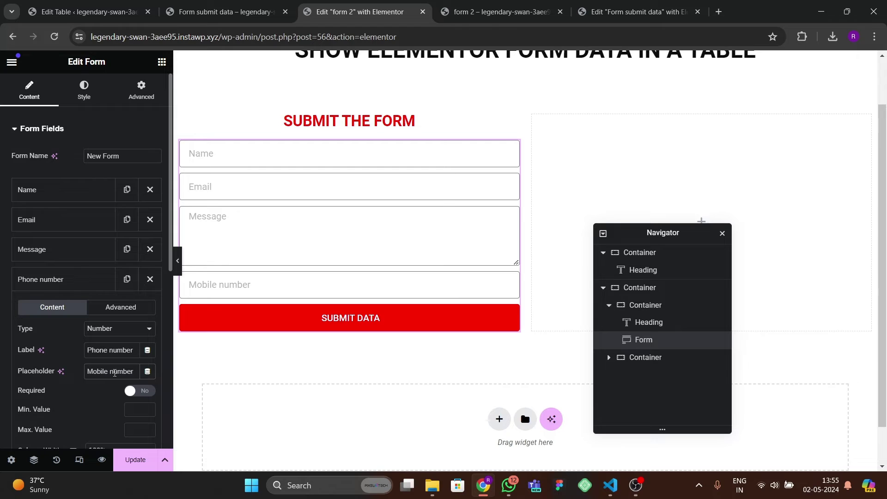
left_click(79, 279)
left_click_drag(79, 279, 79, 254)
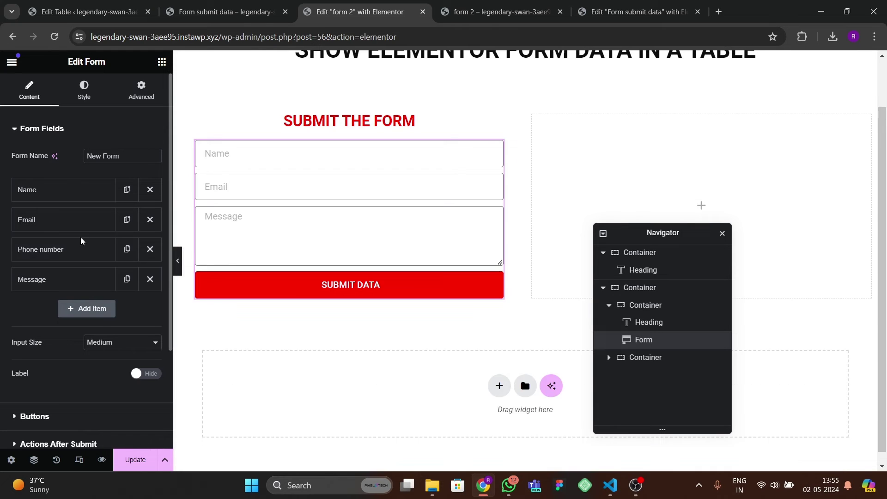
left_click(132, 456)
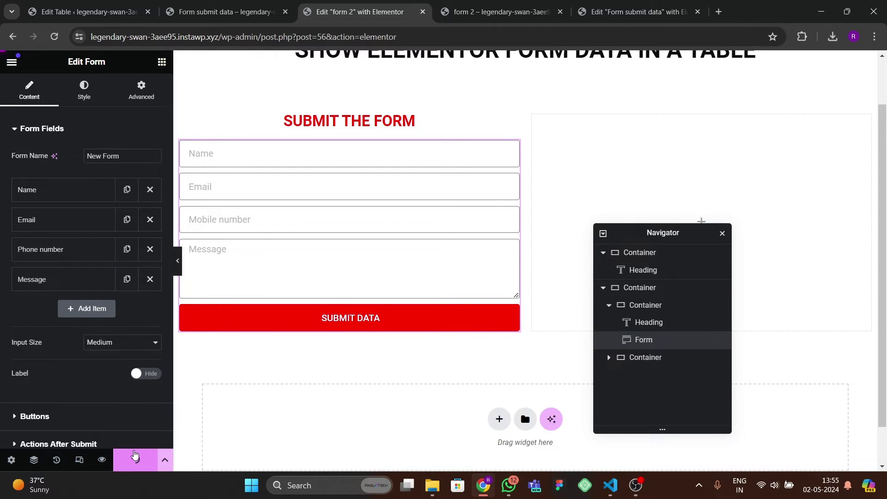
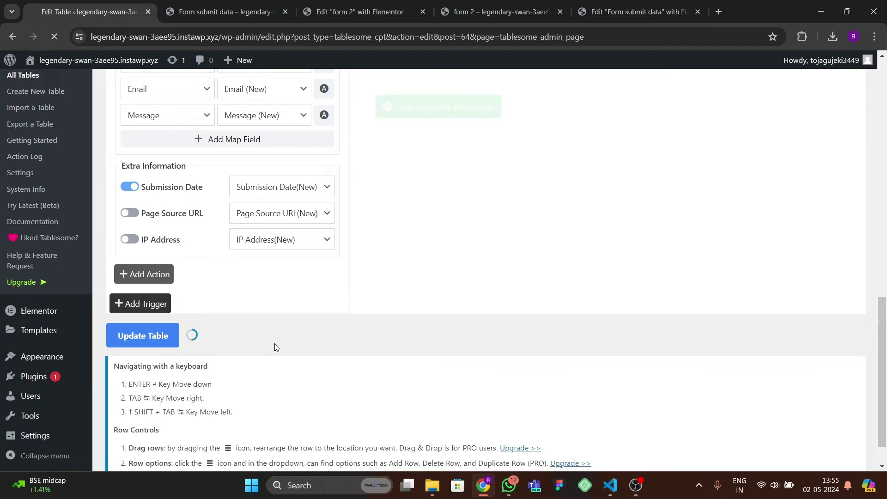
- Browse the Tablesome menu, briefly opening Add New Table, then return to the All Tables list
scroll(276, 344, "up", 4)
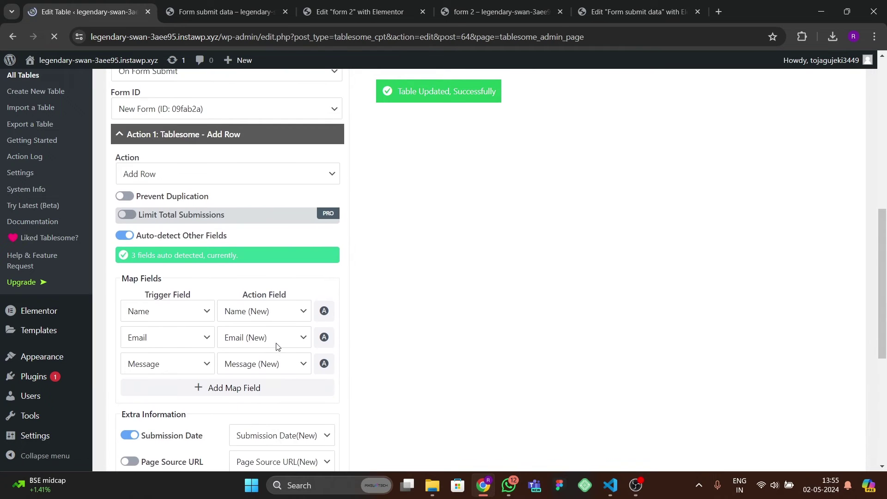
scroll(277, 348, "down", 5)
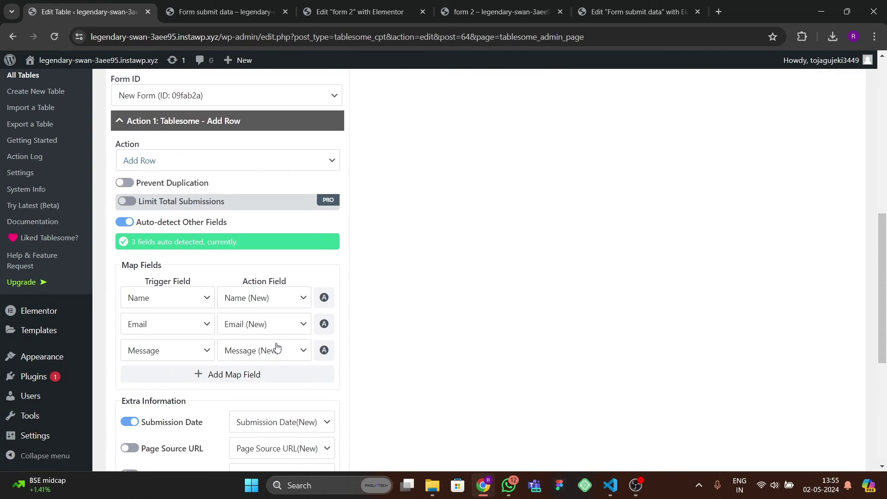
scroll(277, 347, "up", 3)
scroll(277, 347, "up", 2)
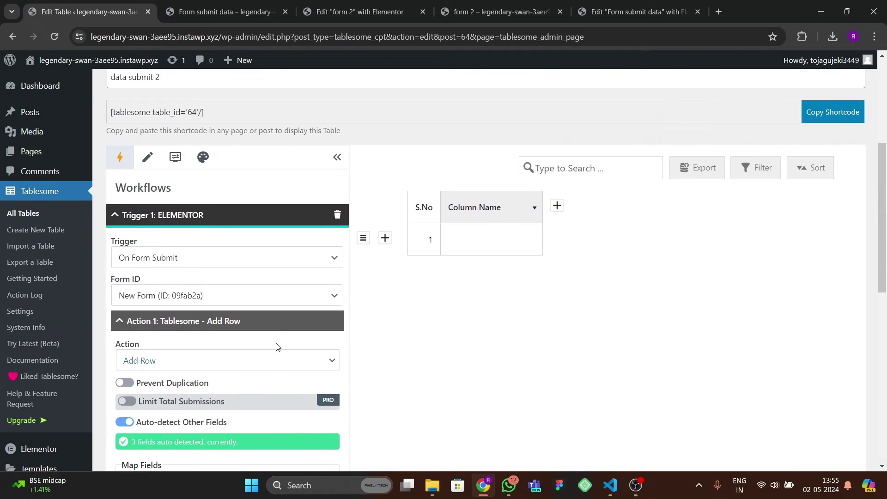
scroll(277, 348, "down", 3)
scroll(276, 347, "up", 4)
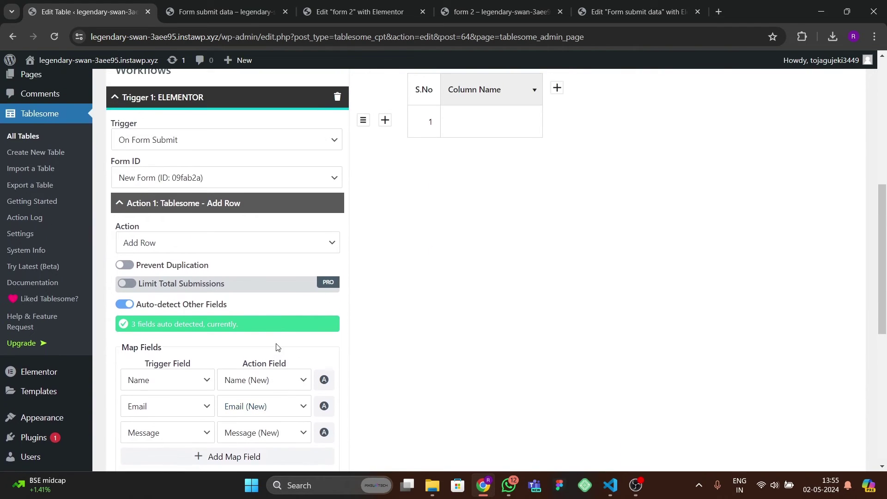
left_click(19, 235)
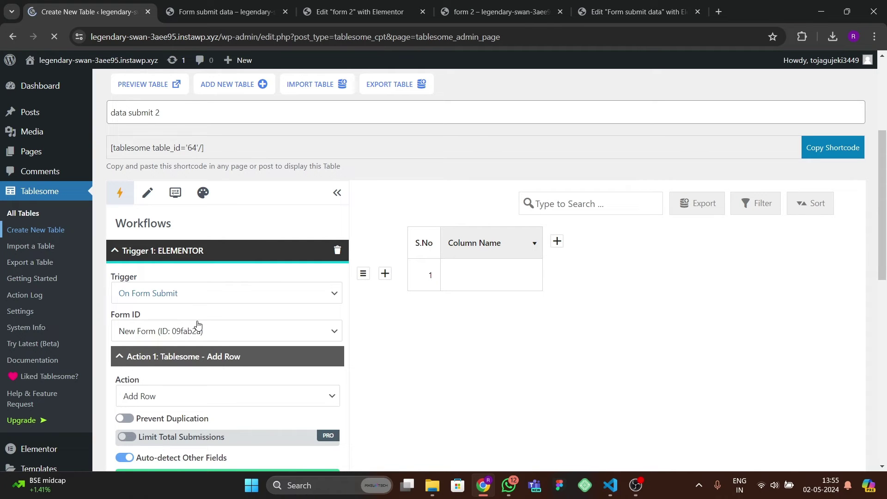
scroll(139, 300, "down", 3)
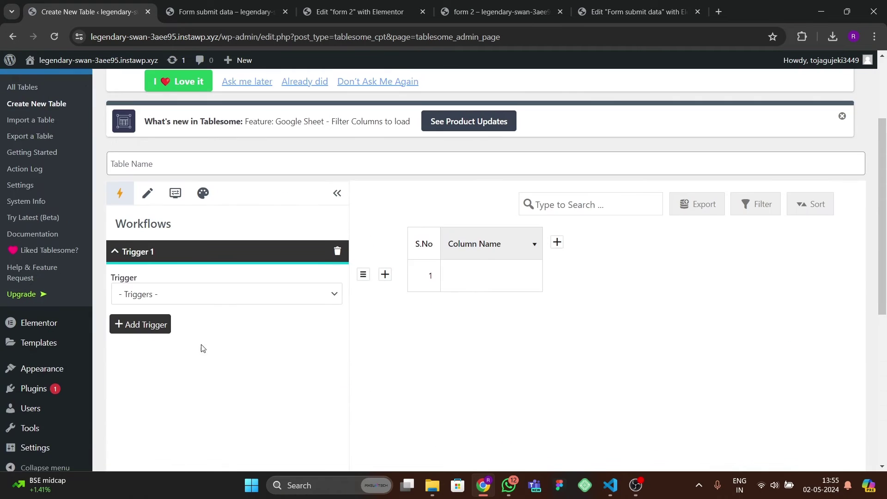
scroll(57, 242, "up", 1)
scroll(63, 248, "up", 1)
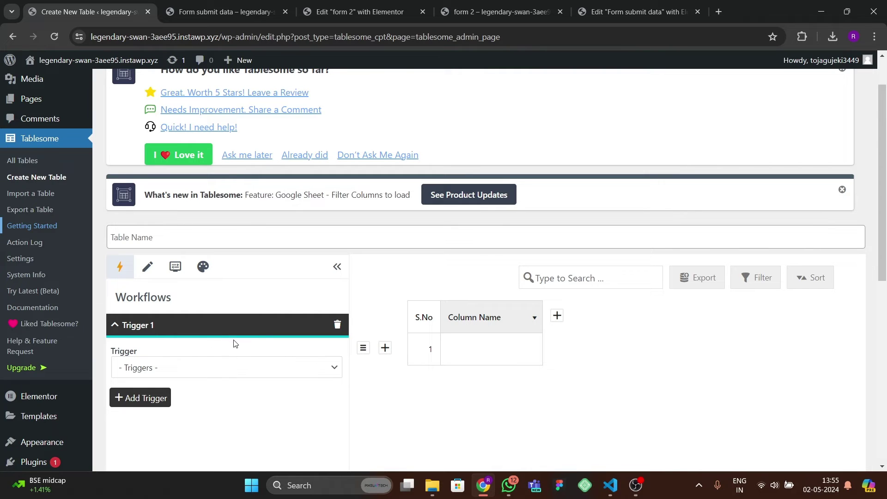
scroll(227, 351, "down", 3)
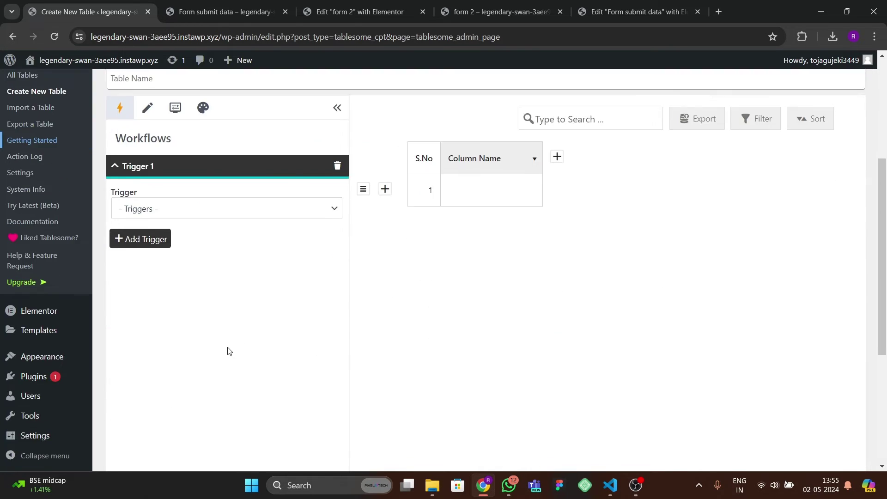
scroll(226, 350, "up", 3)
left_click(21, 213)
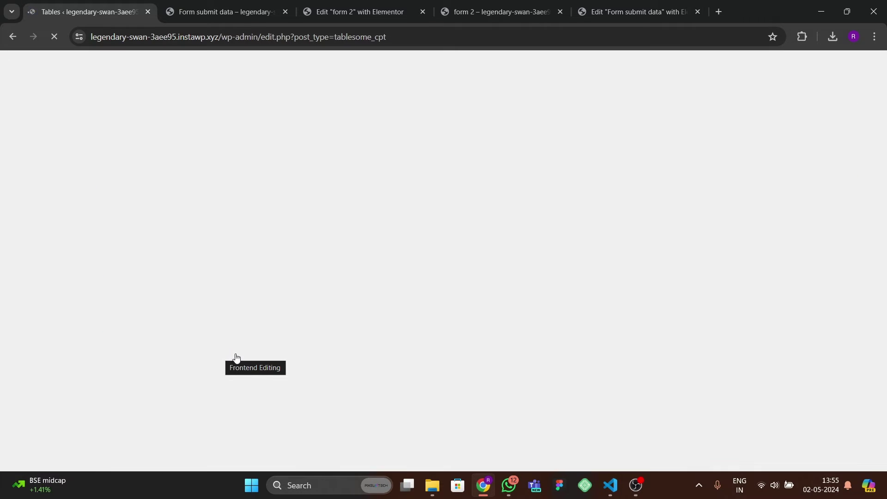
- Open the Edit link for data submit 2 in a new browser tab and switch to it
scroll(167, 365, "down", 1)
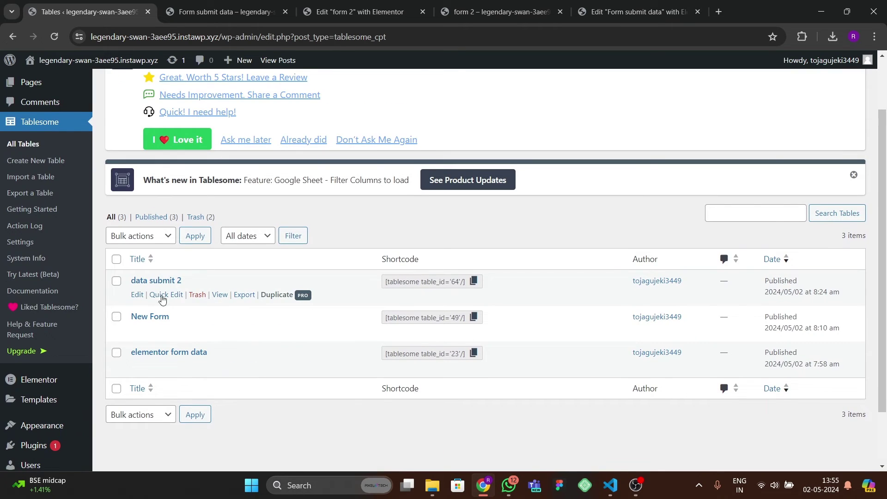
right_click(133, 295)
left_click(160, 301)
left_click(203, 12)
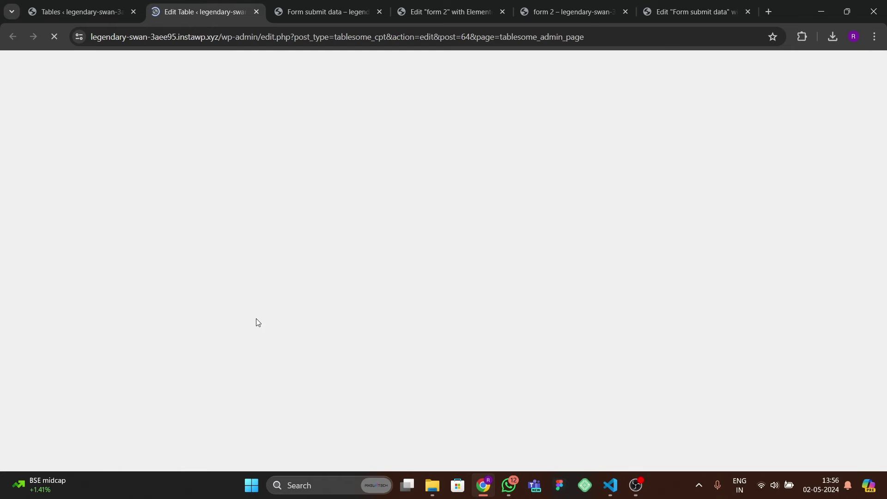
- Set the trigger Form ID to New Form (ID: 26c49fc) and update the table
scroll(252, 334, "down", 5)
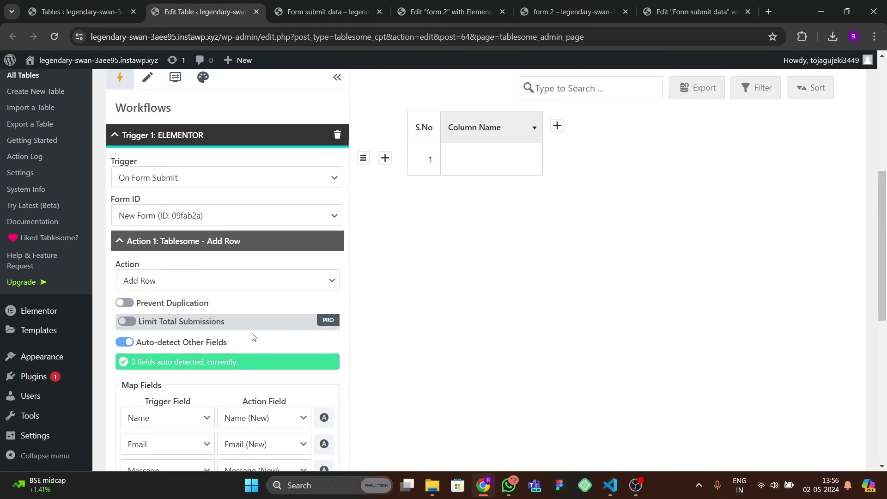
scroll(253, 336, "up", 2)
scroll(253, 337, "up", 1)
scroll(252, 337, "down", 5)
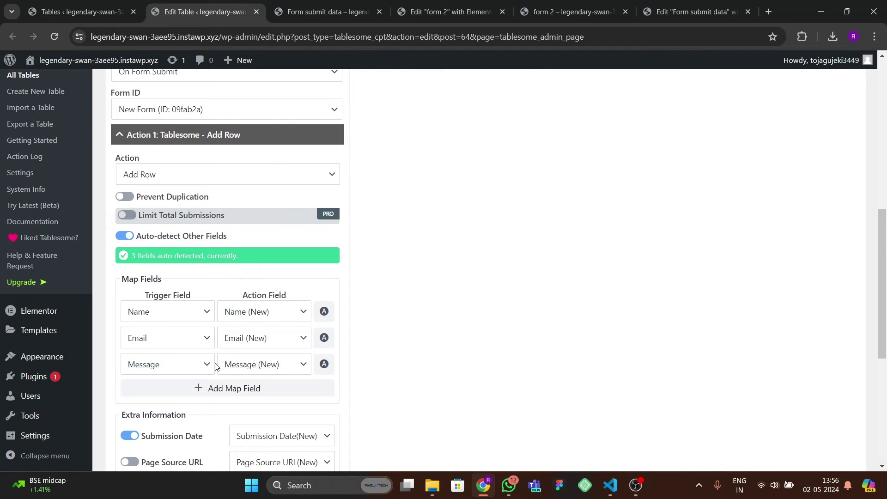
scroll(214, 364, "up", 1)
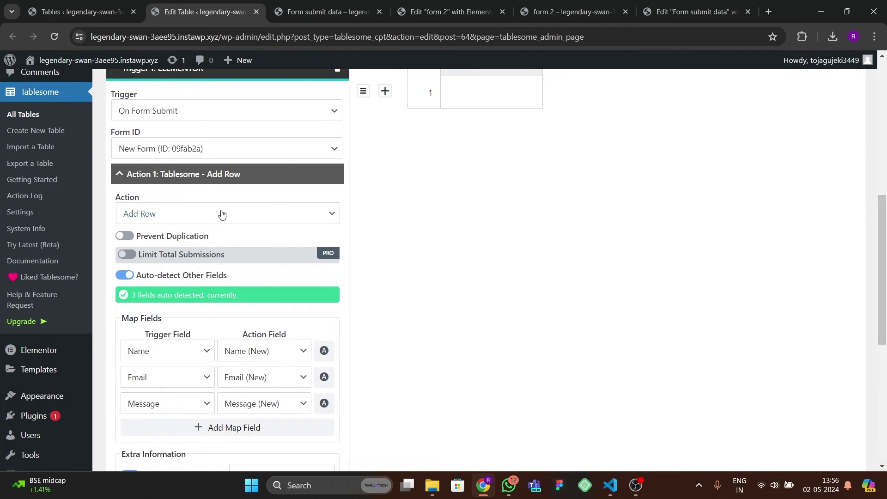
left_click(187, 148)
left_click(169, 188)
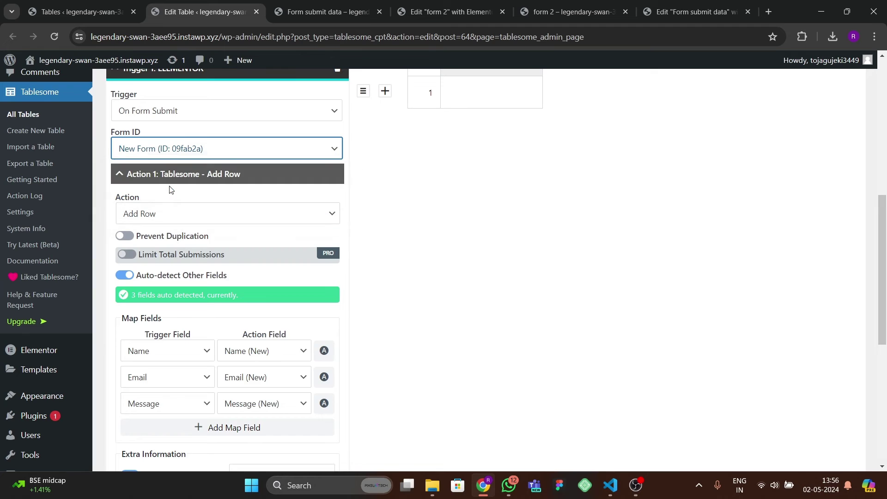
scroll(197, 317, "down", 2)
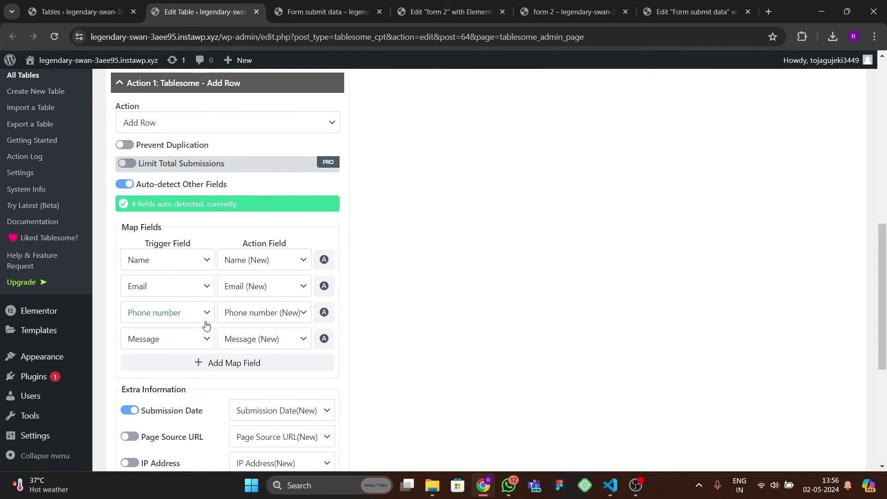
scroll(205, 322, "down", 2)
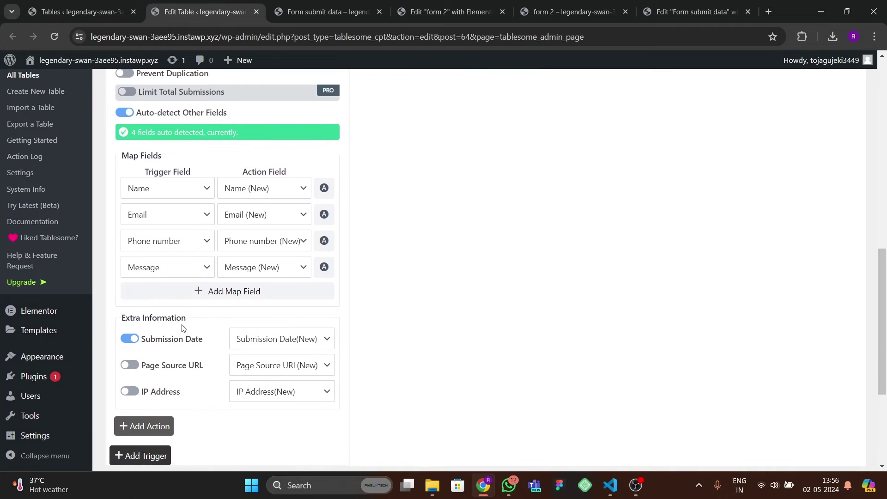
scroll(175, 412, "down", 3)
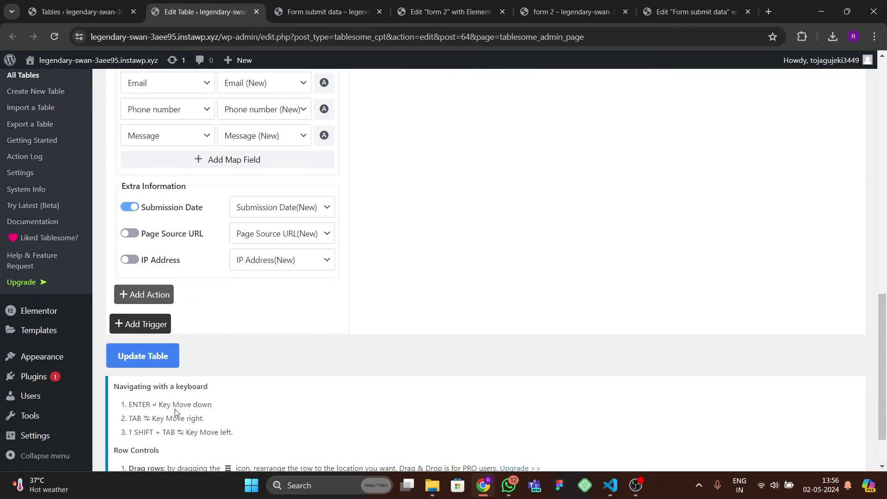
left_click(153, 354)
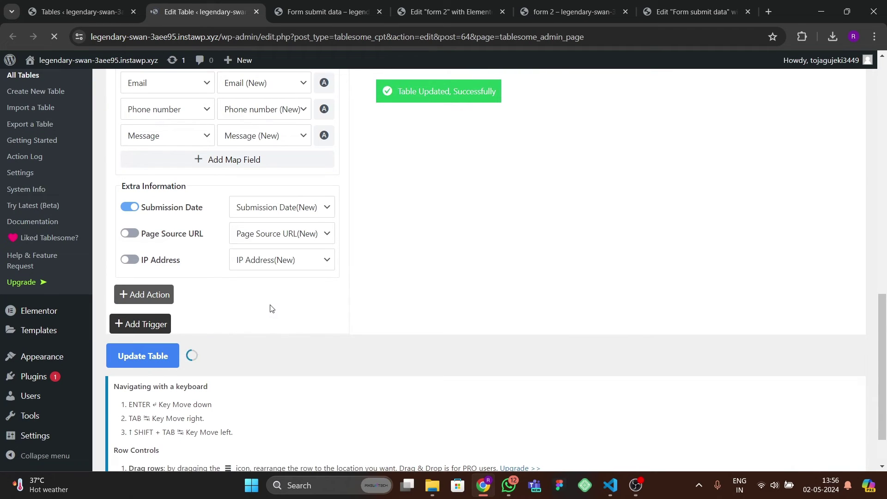
- Copy the table's shortcode [tablesome table_id='64'/] and return to the Elementor tab
scroll(274, 314, "up", 8)
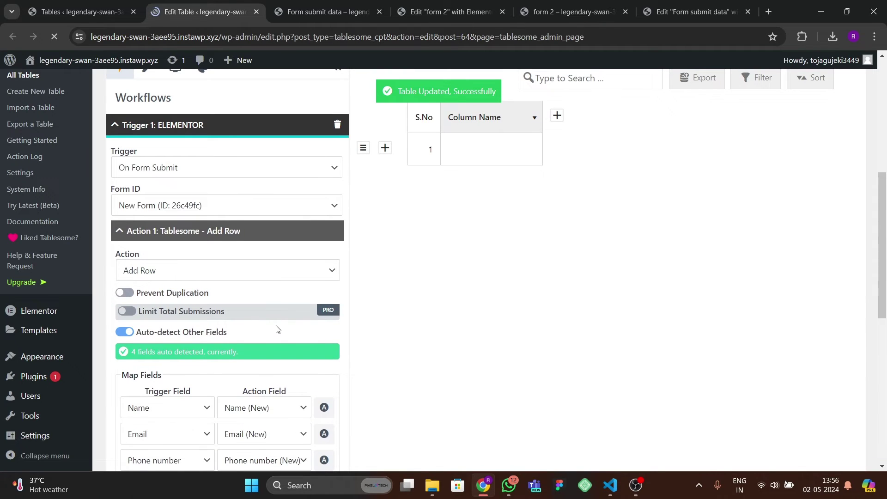
scroll(282, 332, "up", 2)
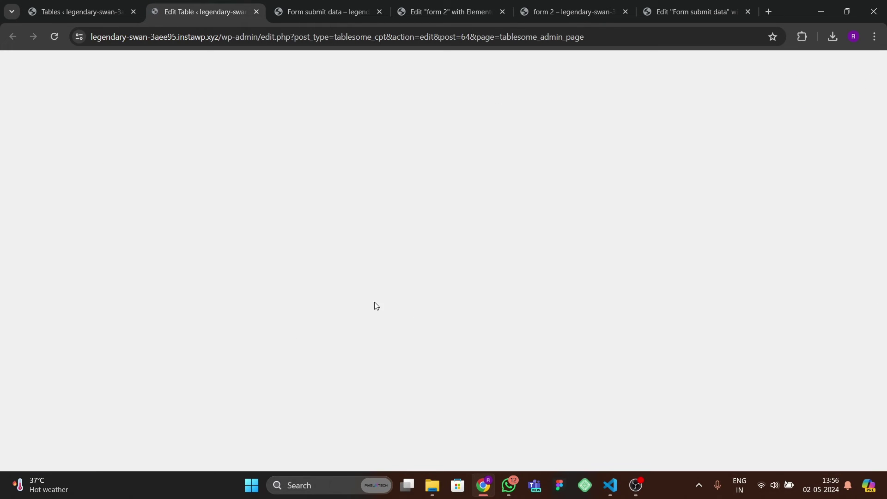
scroll(296, 341, "down", 1)
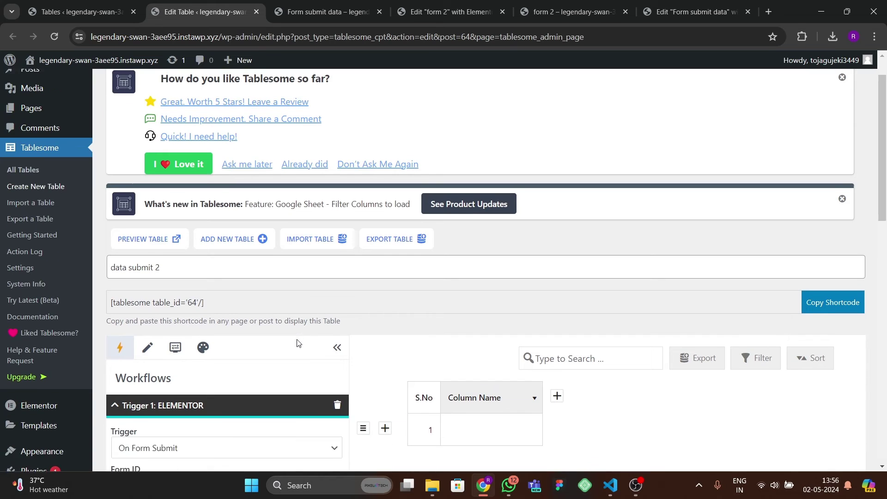
left_click(824, 300)
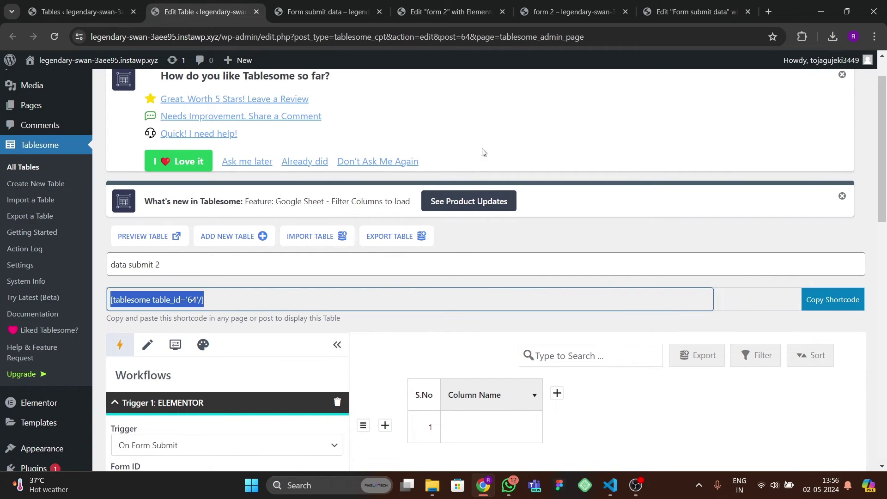
key("ctrl+Tab")
key("ctrl+Tab")
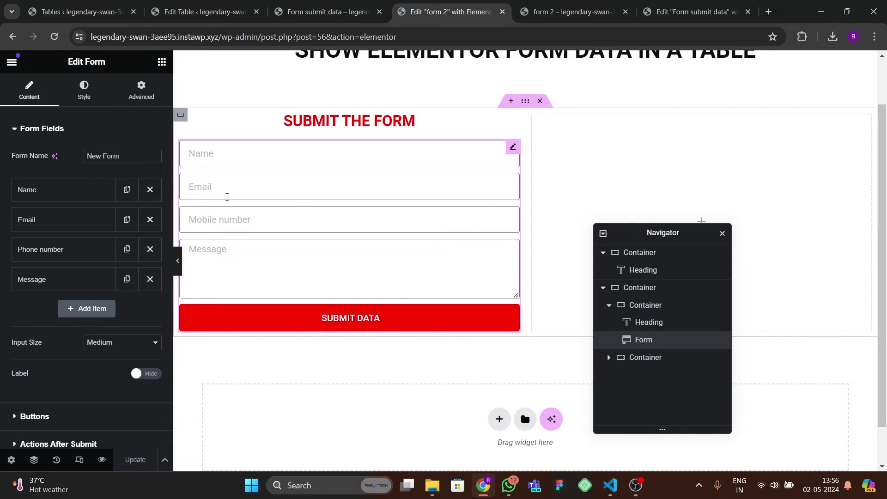
- Paste the copied SUBMIT THE FORM heading into the empty right-hand container
scroll(359, 157, "up", 1)
right_click(390, 139)
left_click(581, 166)
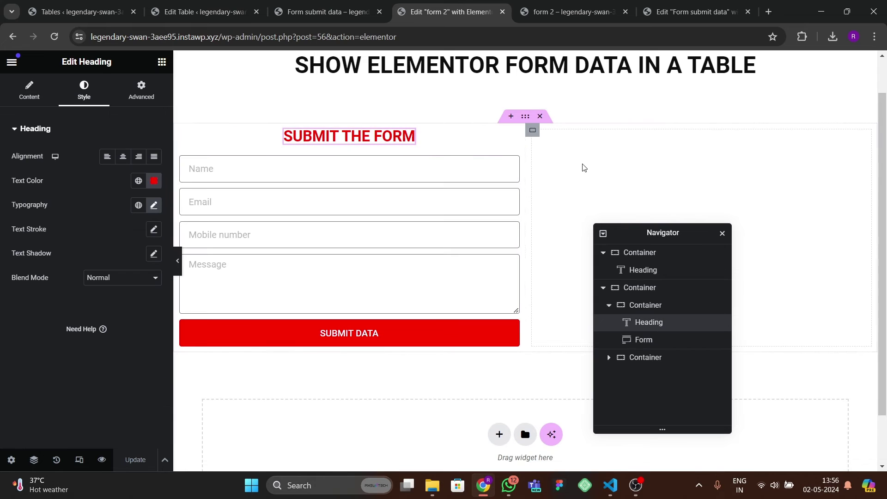
right_click(583, 165)
left_click(614, 266)
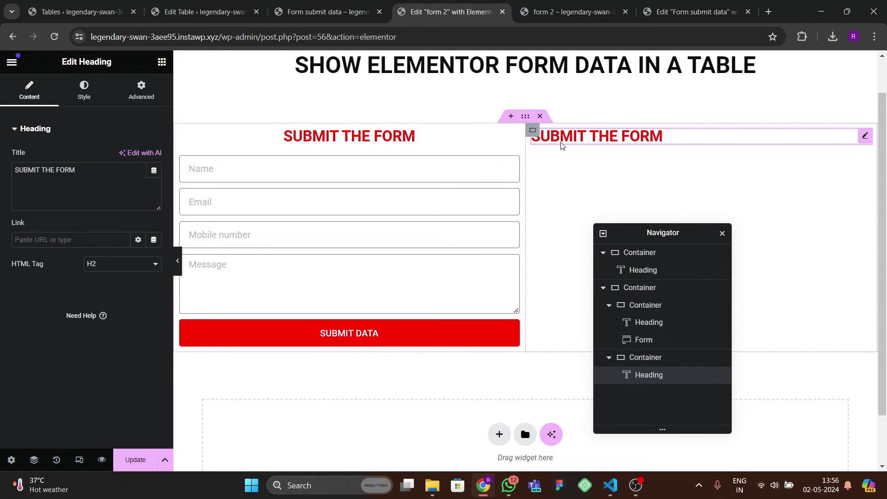
- Align the pasted heading in the column and retitle it 'FORM DATA TO TABLE'
left_click(533, 131)
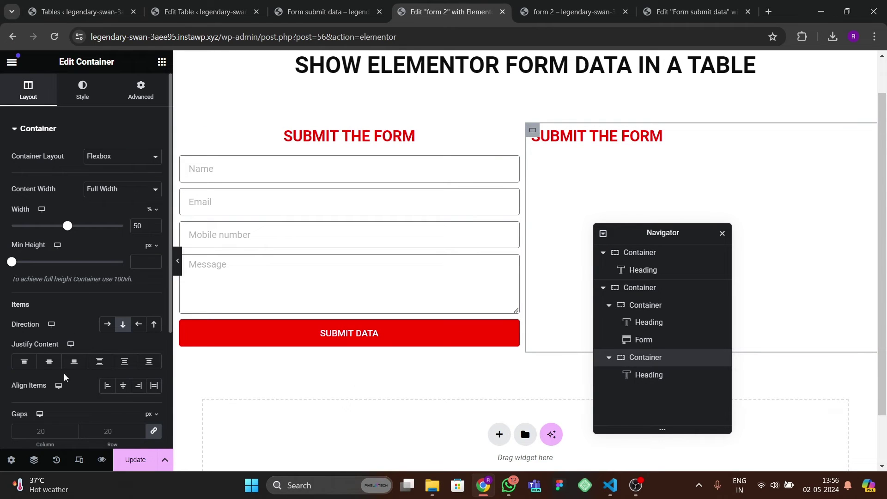
left_click(49, 361)
left_click(123, 385)
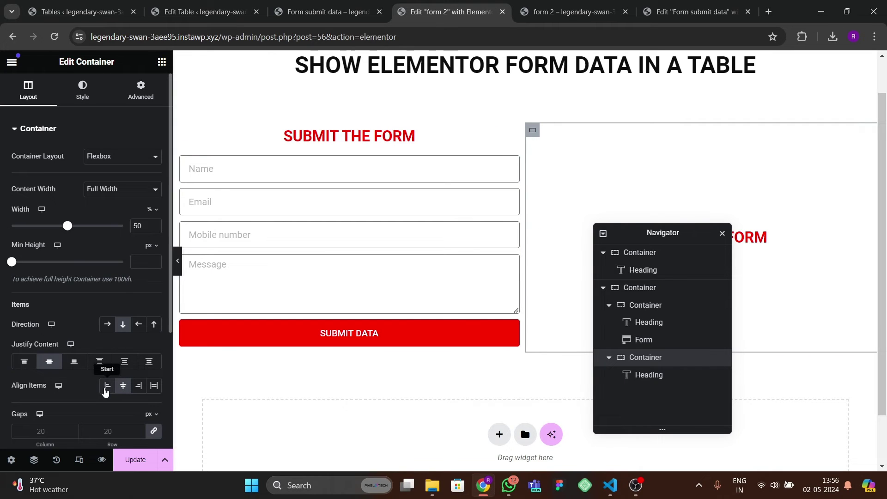
left_click(24, 361)
left_click(763, 136)
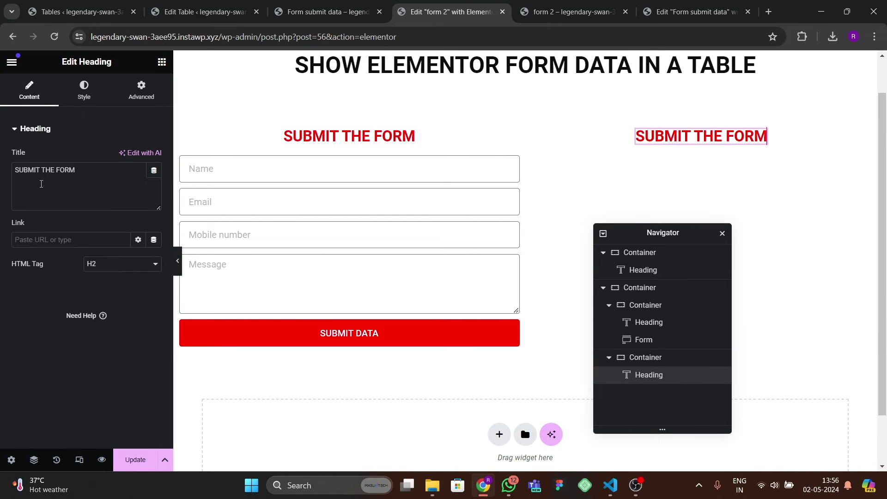
triple_click(41, 184)
type("FORM DATA")
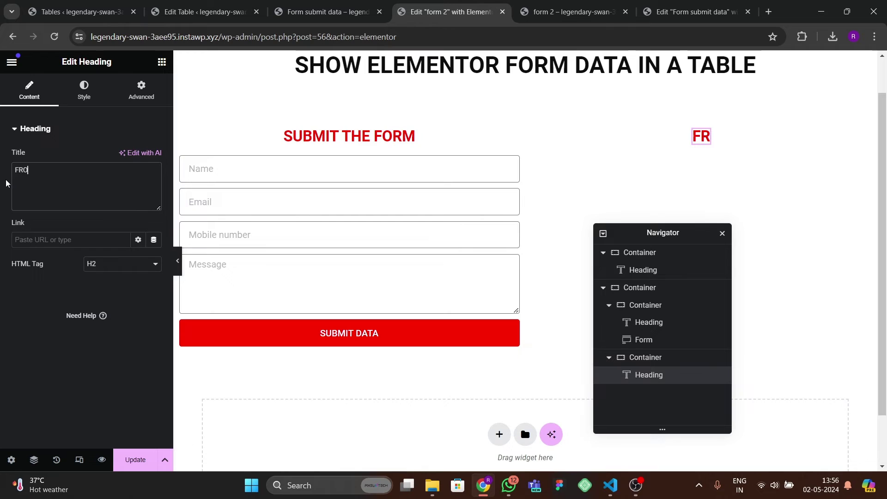
type(" TO TABLE")
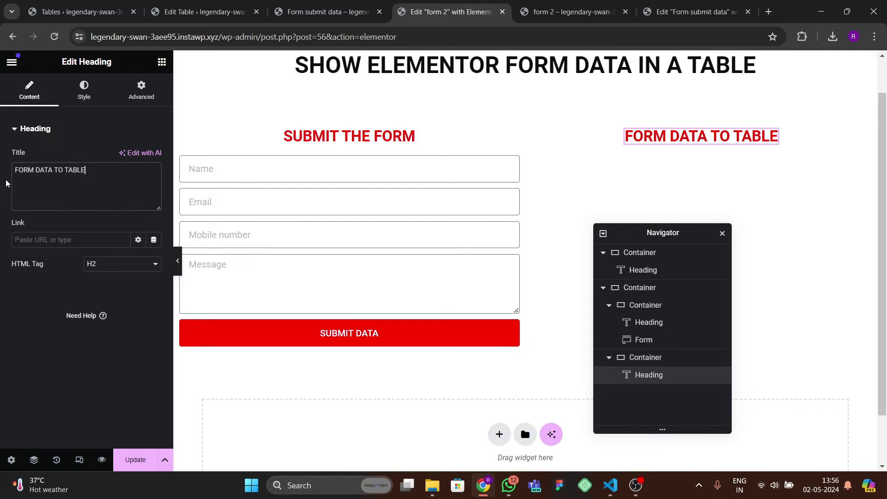
- Search widgets for 'short' and drop a Shortcode widget under the heading
left_click(161, 62)
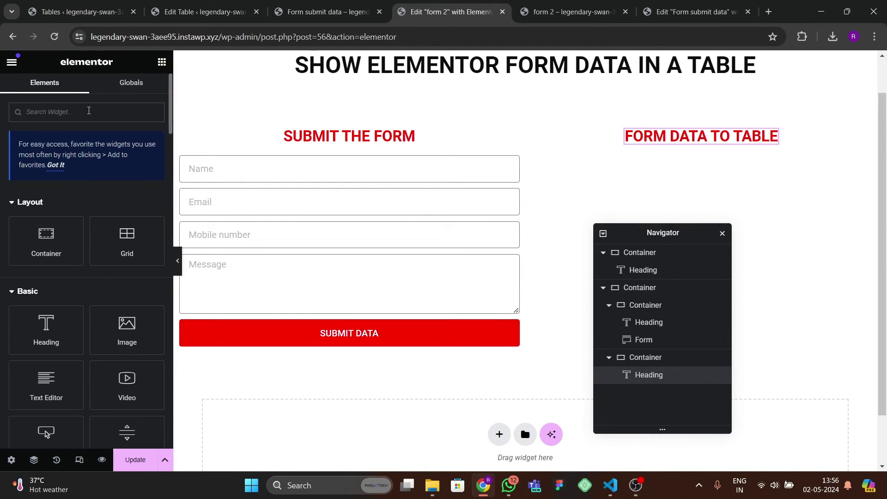
type("short")
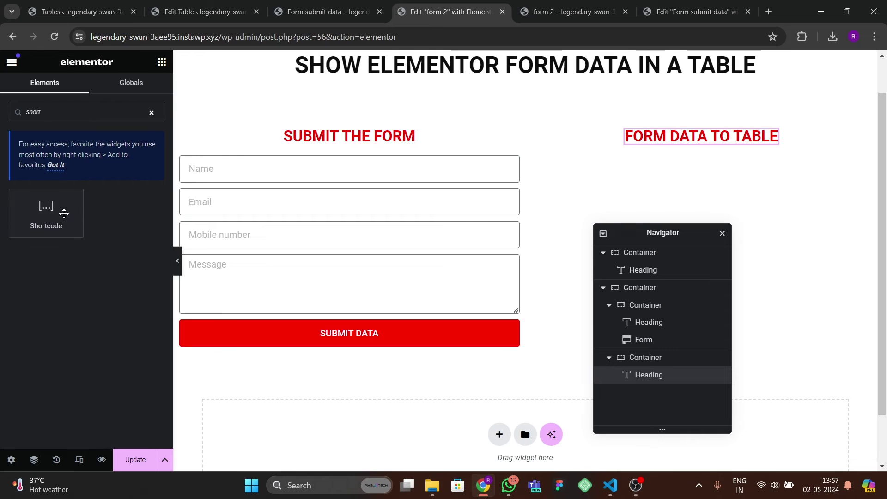
left_click_drag(63, 213, 714, 143)
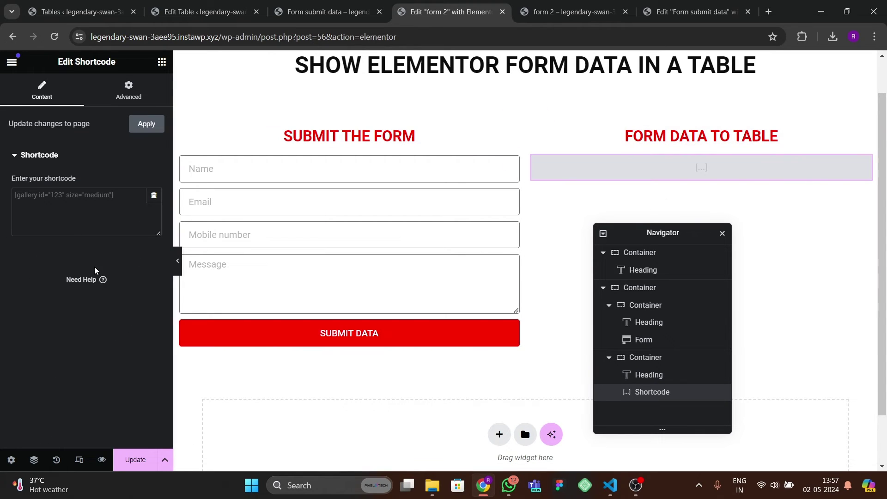
- Paste the Tablesome shortcode for table 64 into the Shortcode widget's field
left_click(94, 201)
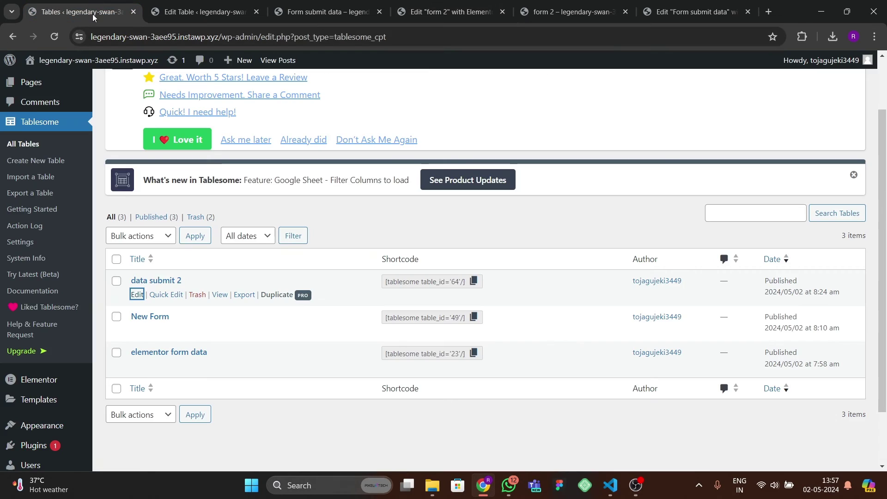
left_click(78, 12)
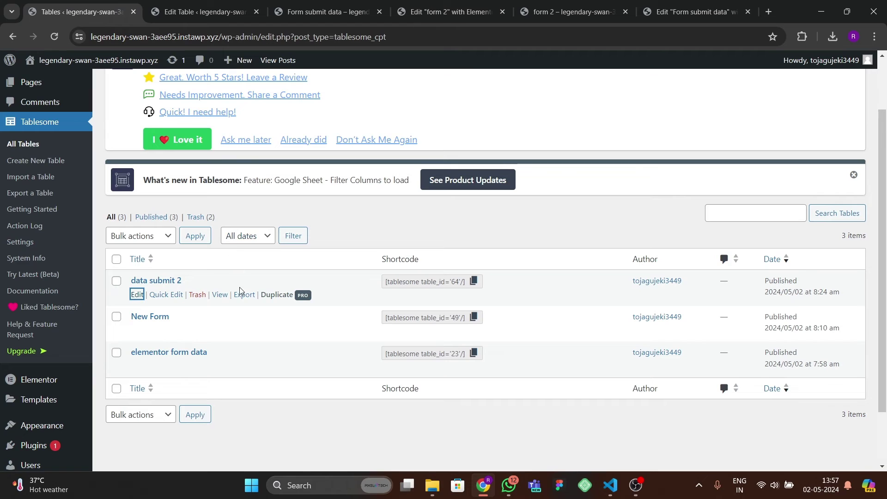
key("ctrl+Tab")
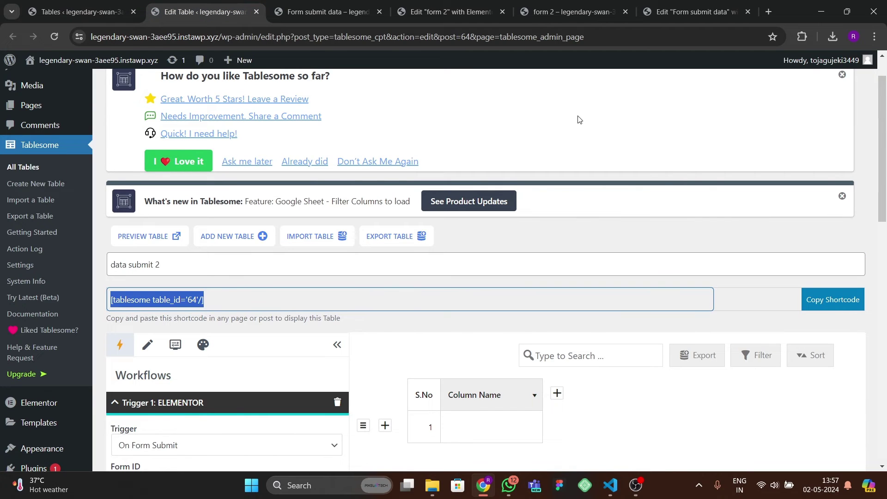
left_click(448, 12)
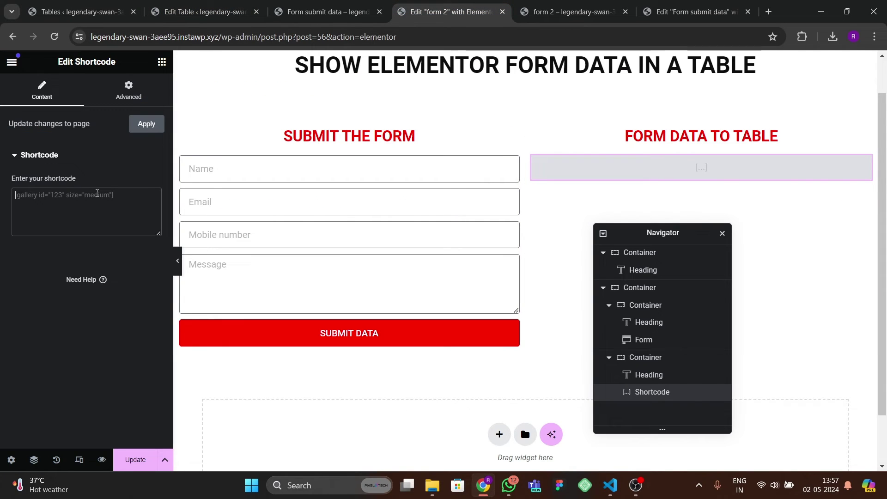
type("[tablesome table_id='64'/]")
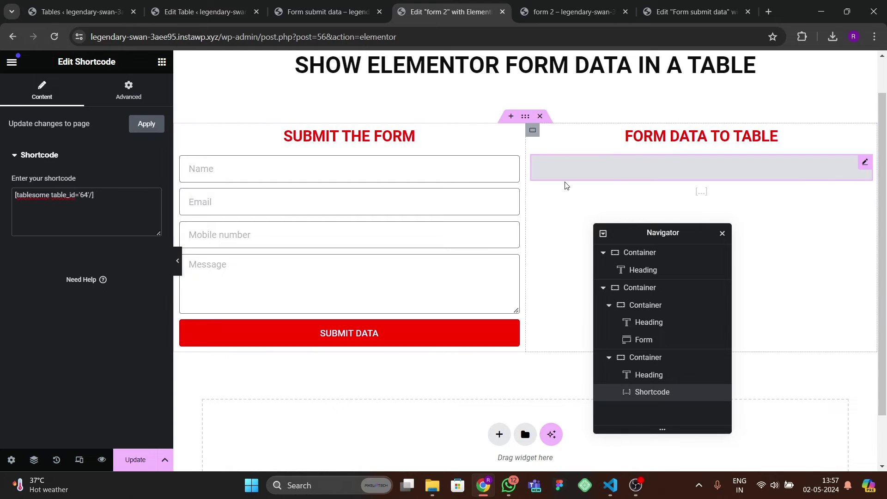
- Update the Elementor page and reload the live form 2 page
left_click(132, 459)
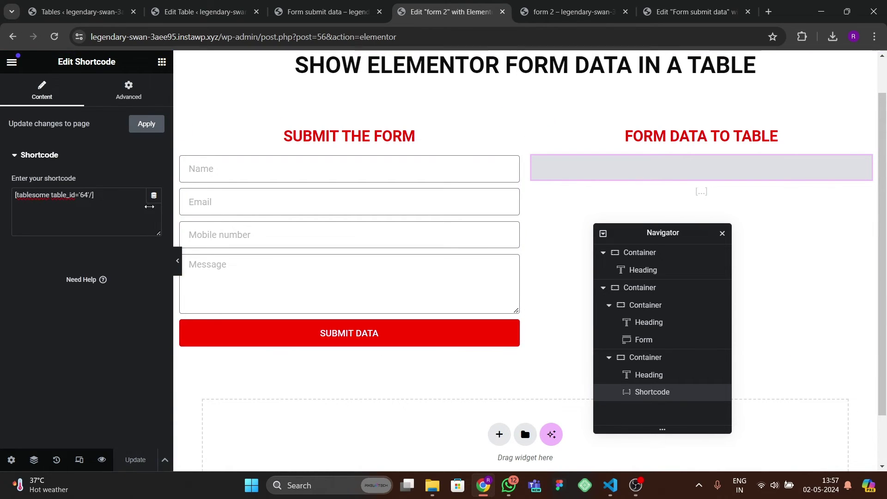
left_click(562, 11)
left_click(54, 37)
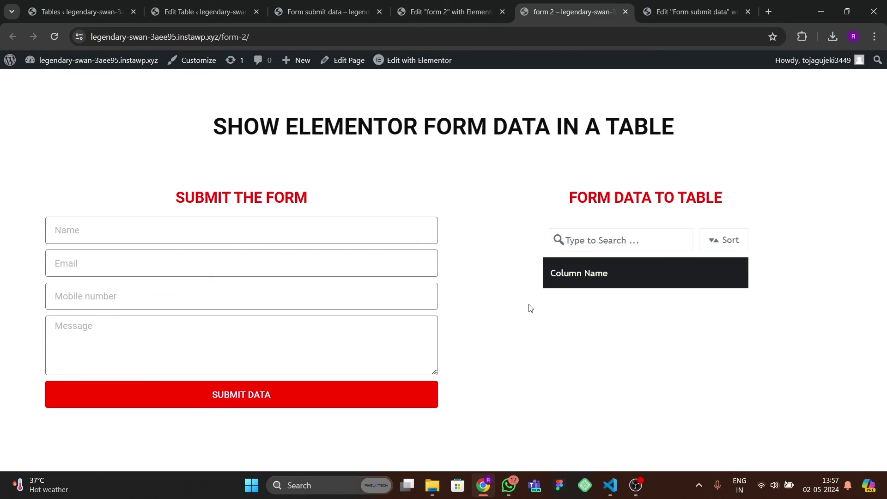
- Fill the contact form with a test name, e-mail, mobile number 48 and message 'h'
left_click(190, 241)
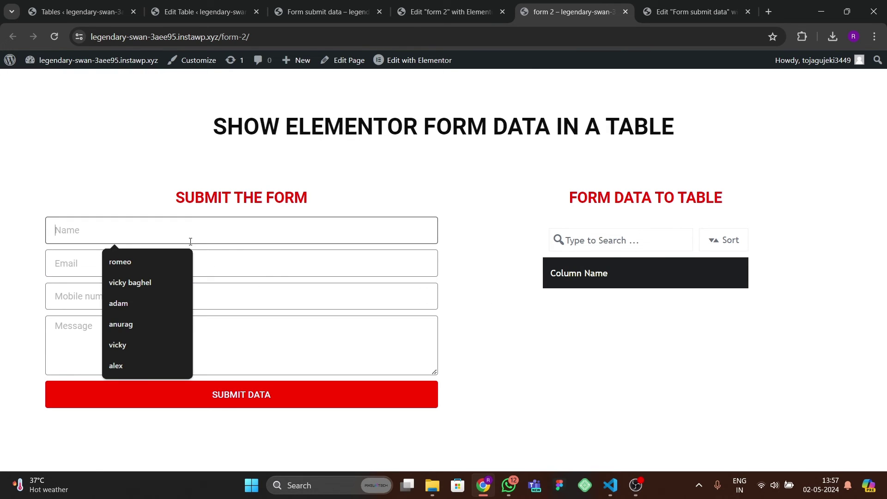
type("alex")
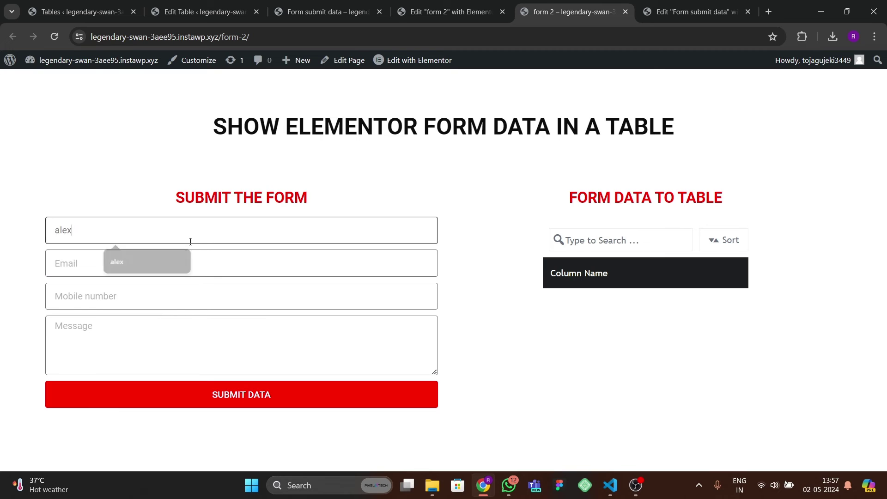
key("Tab")
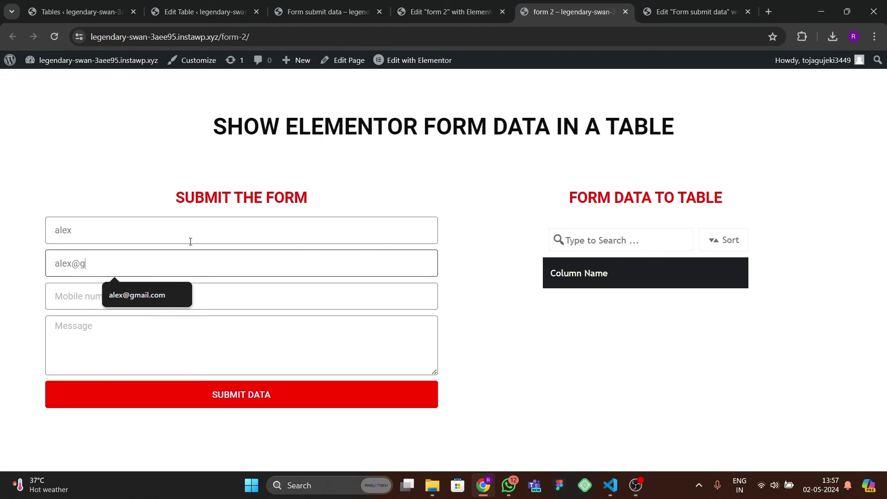
key("Tab")
type("48")
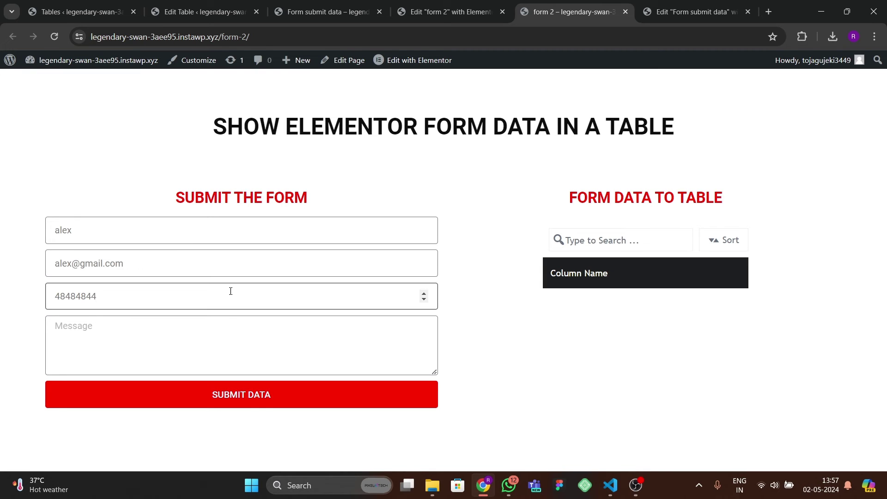
left_click(210, 341)
type("hi there")
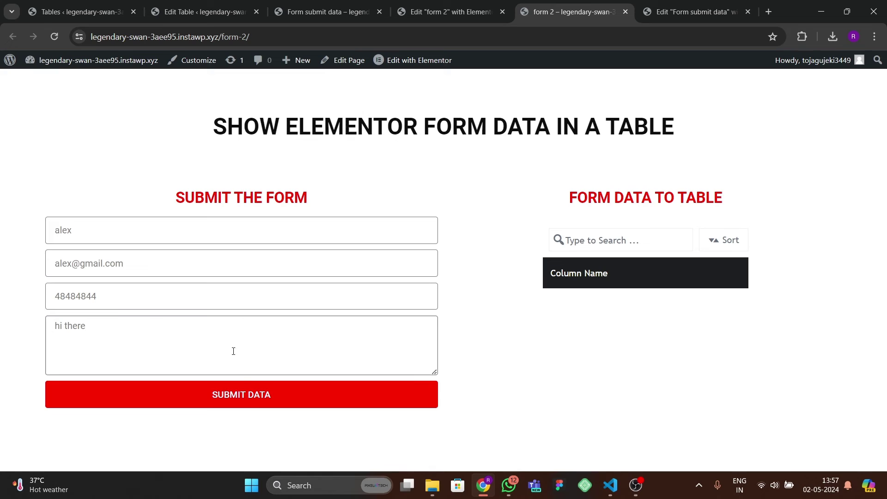
- Submit the entry, reload the page to check the table, then go to the Form submit data tab
left_click(248, 405)
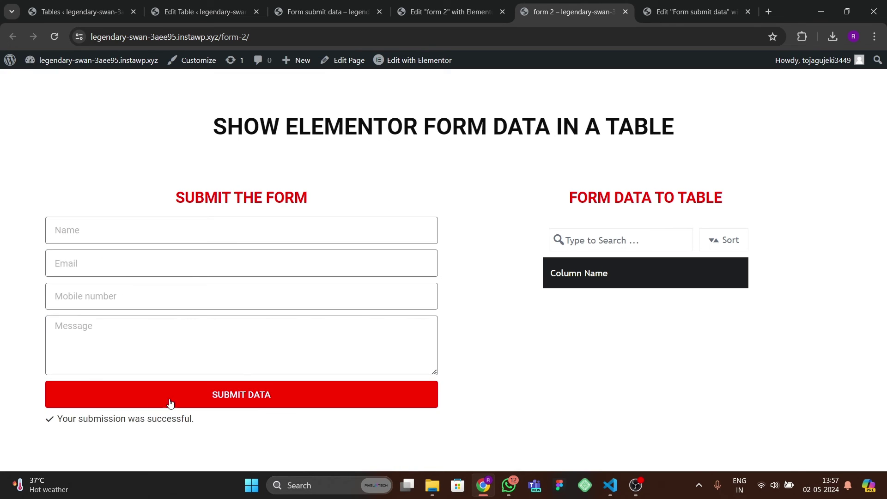
left_click(54, 37)
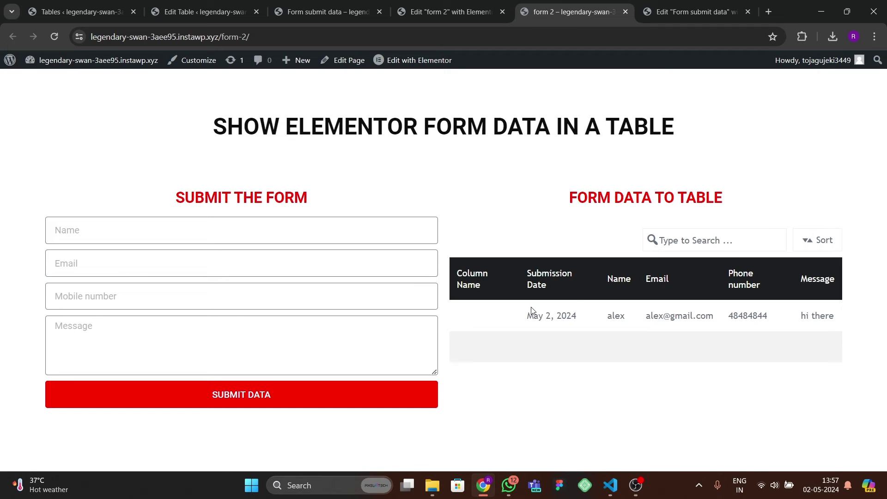
left_click(311, 17)
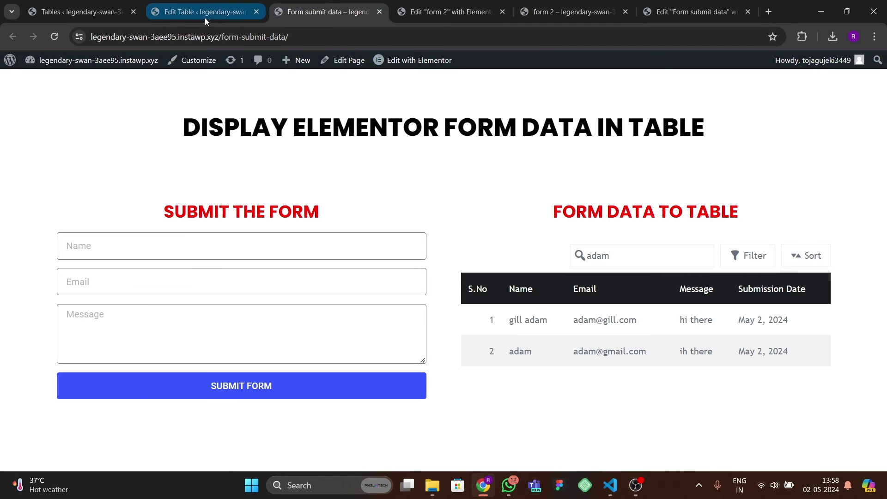
- In the data submit 2 editor, attempt to delete the blank Column Name column and dismiss the cannot-remove warning
left_click(210, 19)
scroll(377, 318, "down", 3)
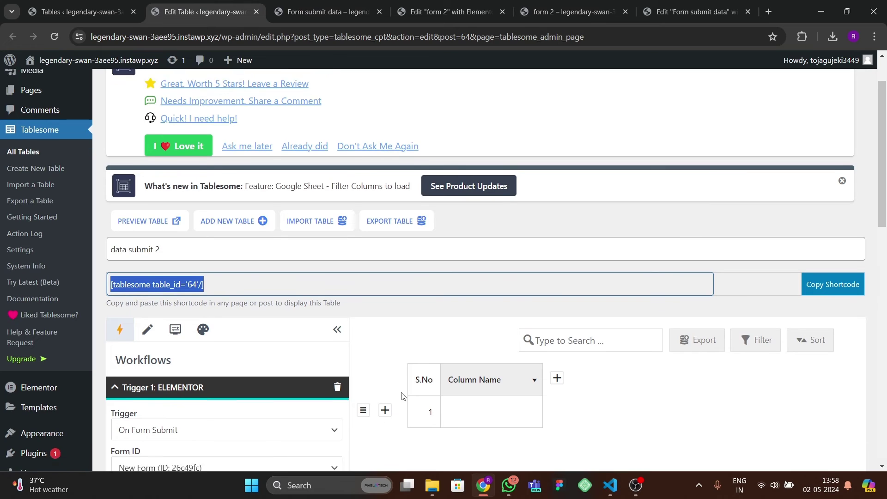
left_click(488, 394)
scroll(488, 402, "down", 3)
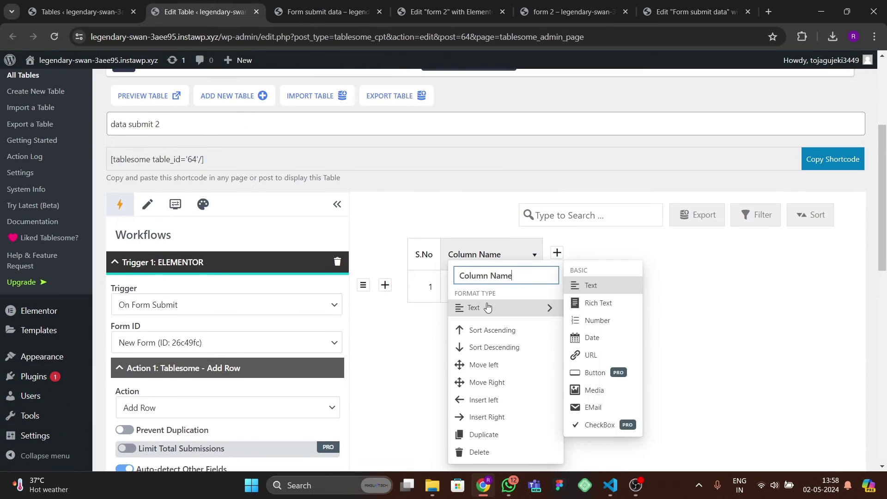
left_click(479, 451)
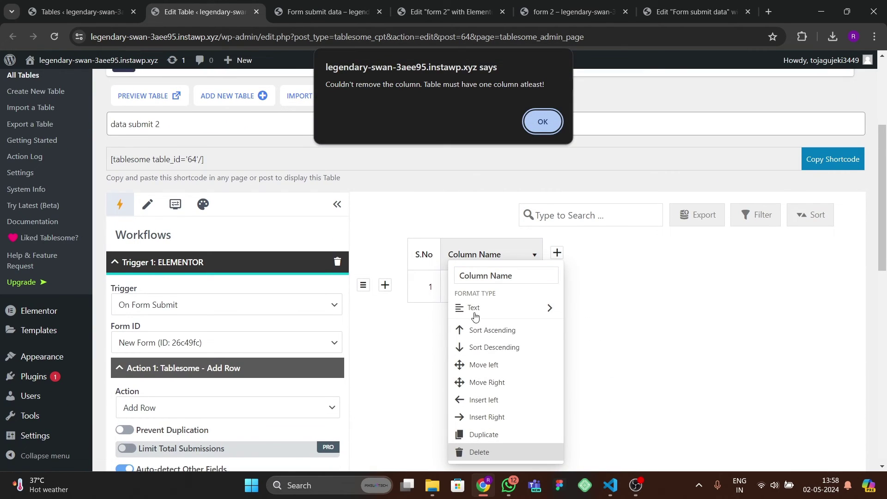
left_click(531, 121)
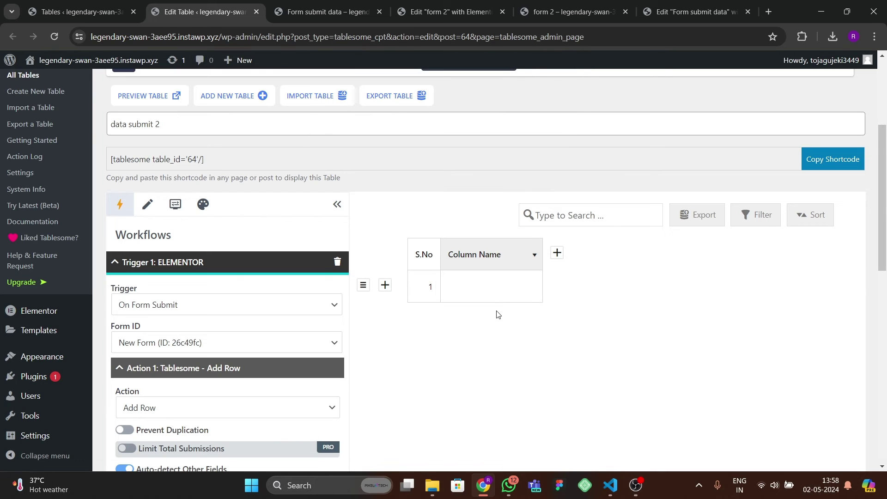
scroll(240, 272, "down", 5)
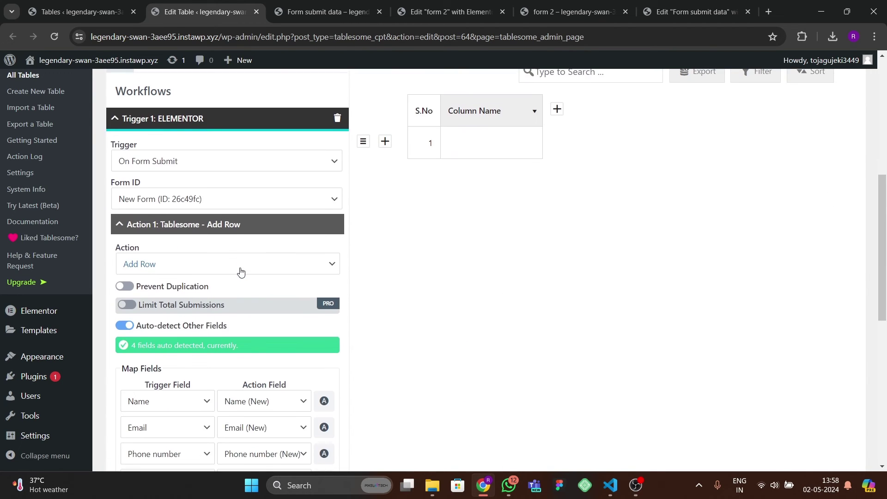
scroll(232, 305, "down", 4)
scroll(231, 310, "up", 9)
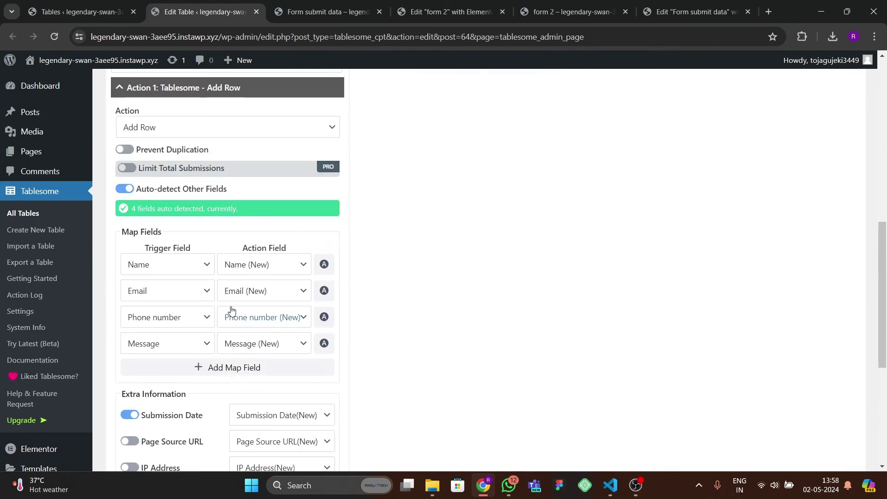
- Enable Show Serial Number in the table's Display Settings
left_click(175, 213)
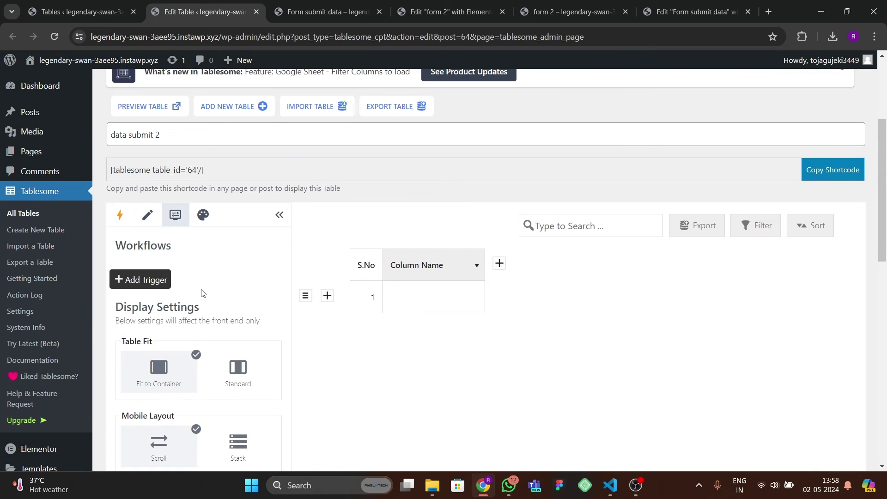
scroll(204, 304, "down", 2)
scroll(208, 317, "down", 6)
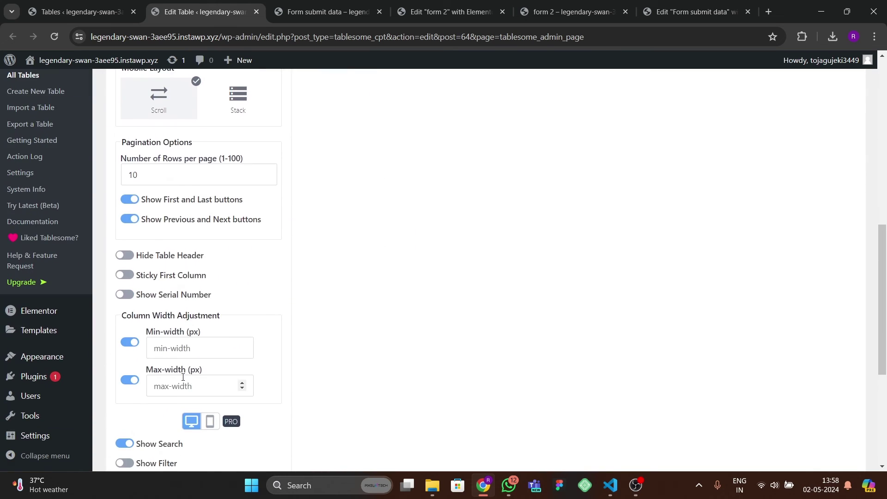
scroll(181, 378, "down", 1)
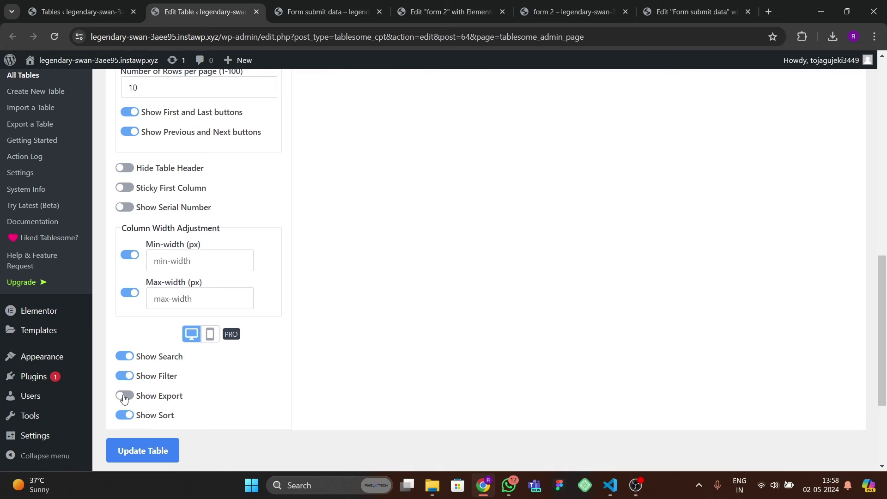
scroll(211, 361, "up", 3)
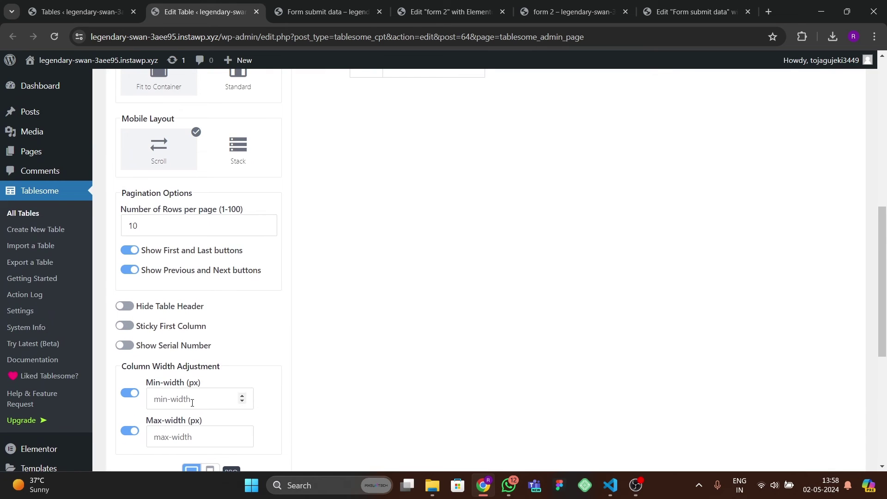
left_click(127, 348)
scroll(222, 349, "up", 3)
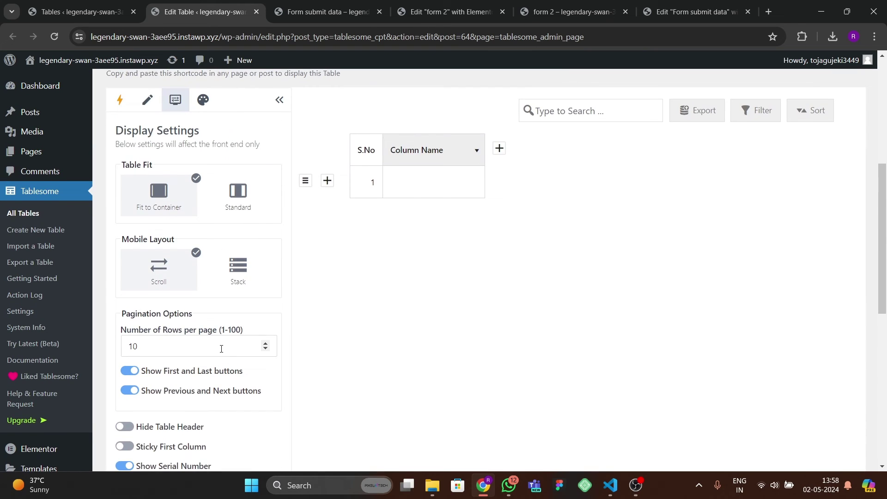
scroll(222, 348, "up", 1)
- Apply the slate-header theme in Style Settings and update the table
left_click(203, 152)
scroll(193, 372, "down", 1)
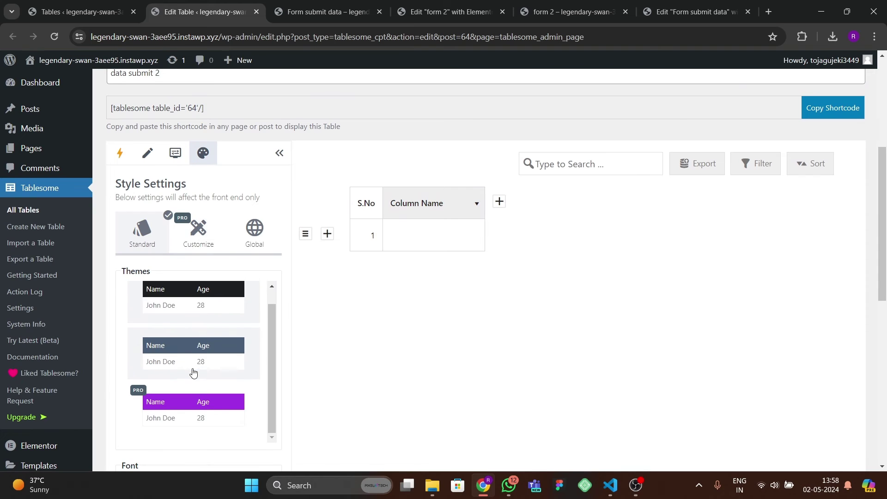
scroll(194, 373, "up", 1)
left_click(194, 372)
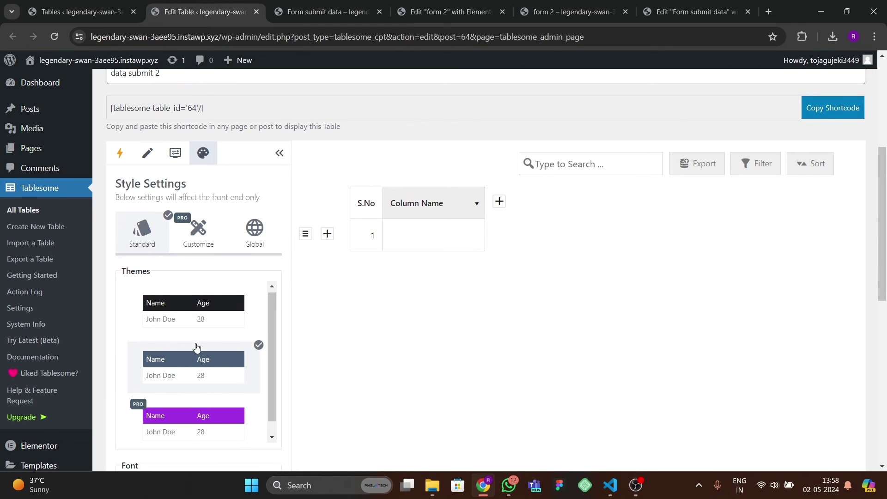
scroll(200, 365, "down", 1)
scroll(194, 388, "down", 5)
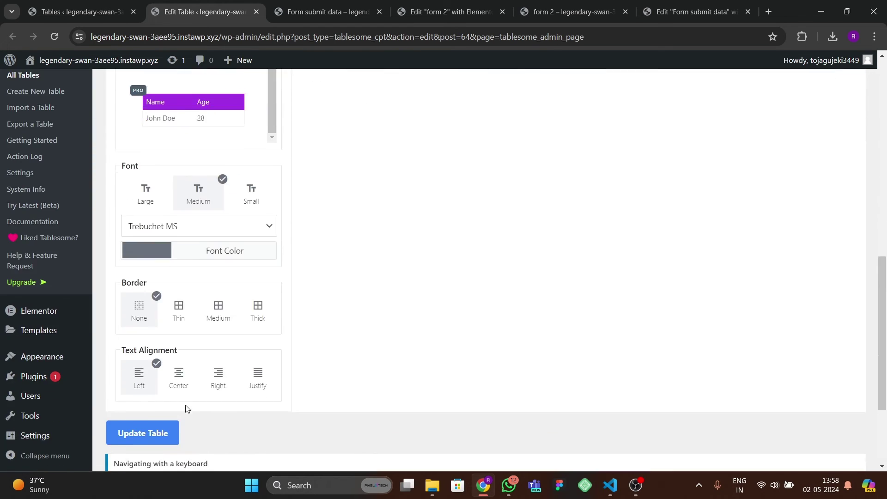
scroll(186, 408, "down", 1)
left_click(146, 429)
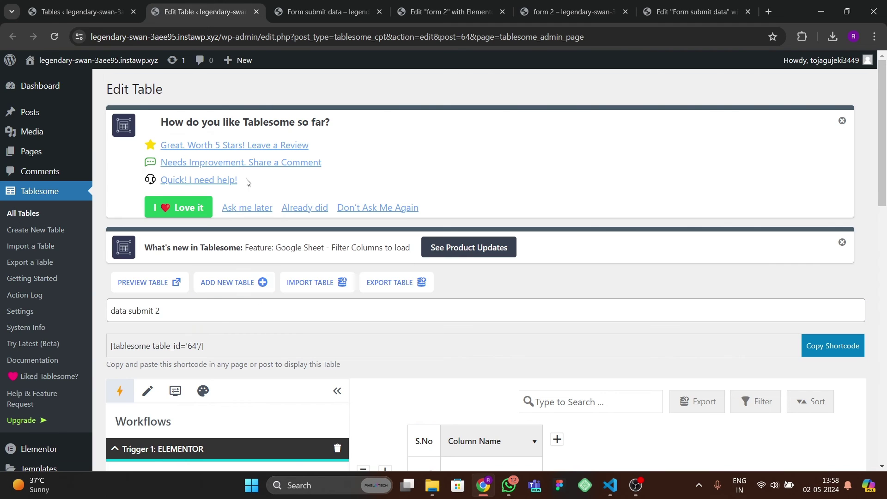
left_click(450, 12)
- Reload the live form 2 page and enter a test name and e-mail address
left_click(572, 11)
left_click(54, 37)
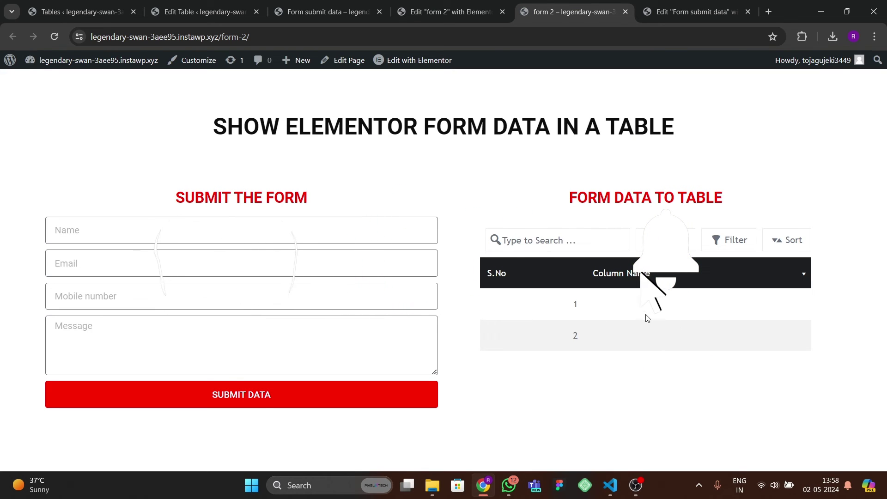
left_click(92, 228)
type("al")
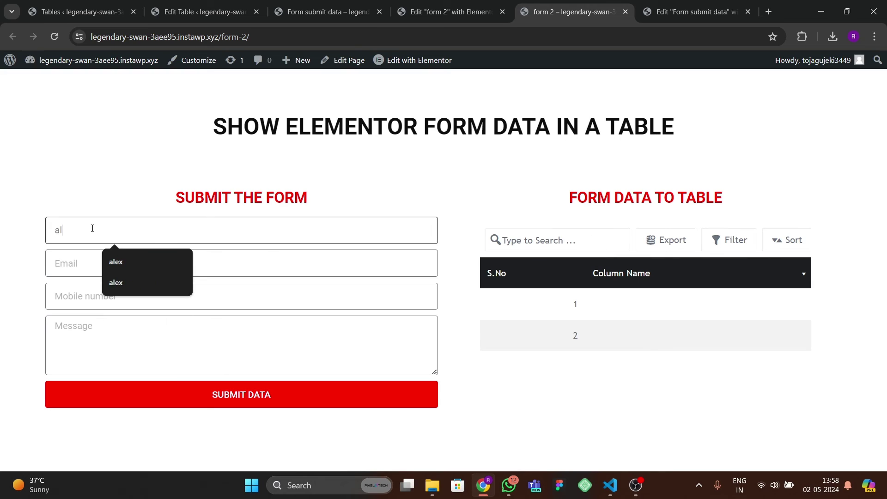
type("ex")
key("Tab")
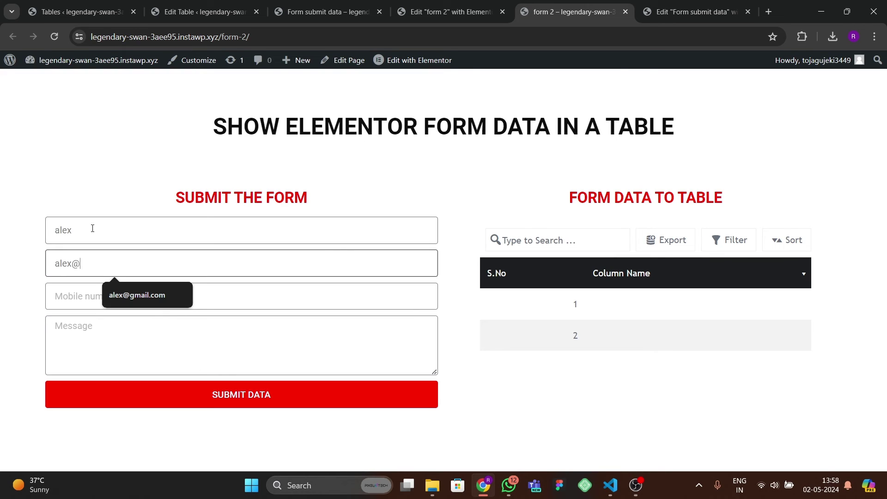
key("Tab")
- Add a mobile number and the message 'hi', submit, and reload to confirm the new row
type("584")
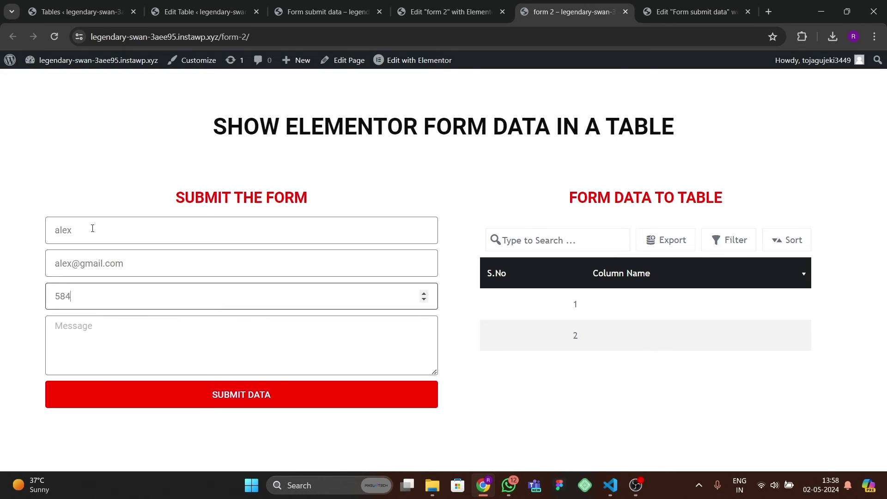
type("939394")
left_click(134, 359)
type("hi thre")
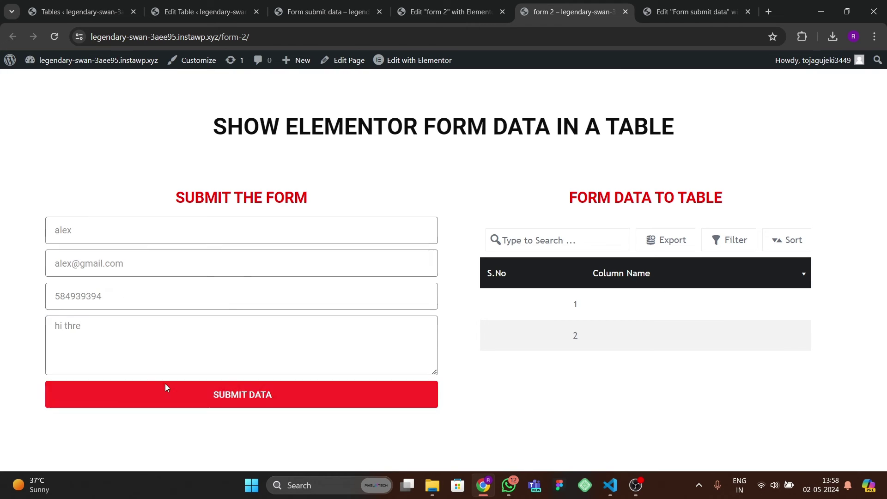
left_click(166, 392)
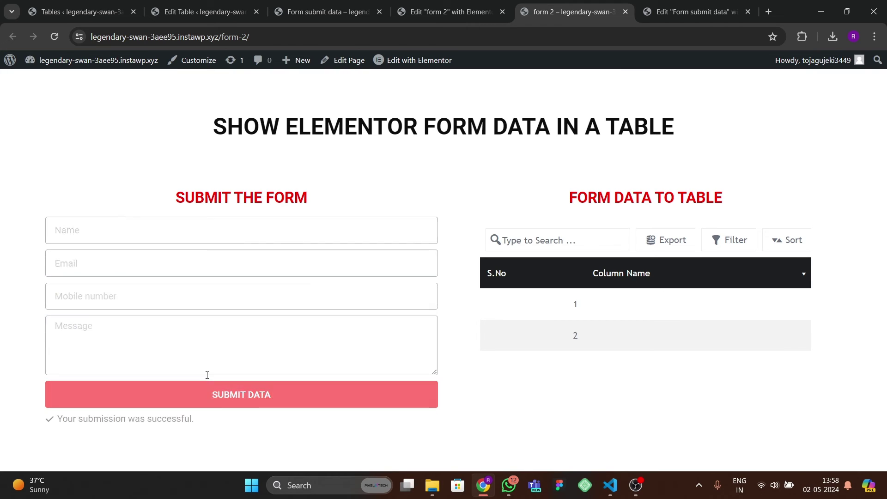
left_click(54, 38)
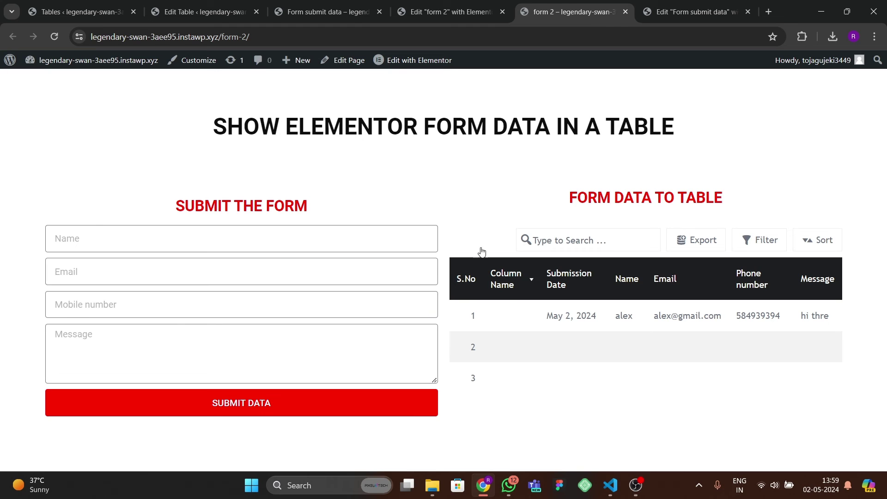
left_click(199, 12)
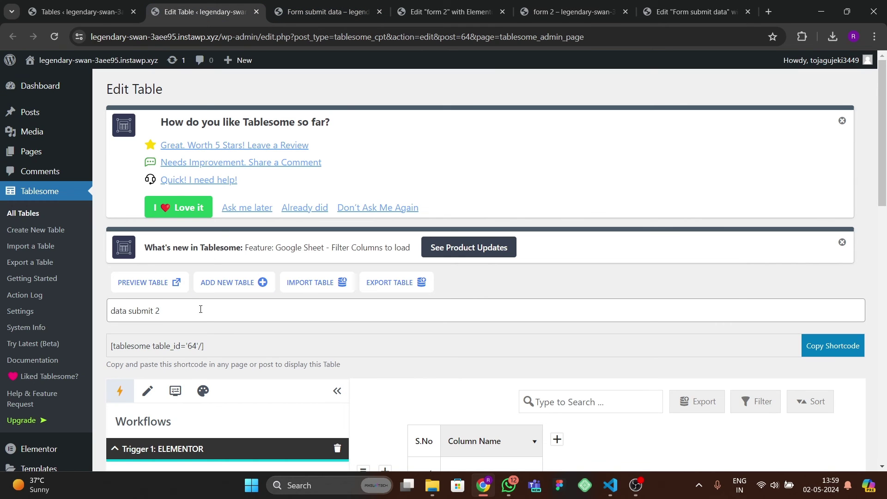
- Delete the blank Column Name column and confirm the removal
scroll(471, 273, "down", 3)
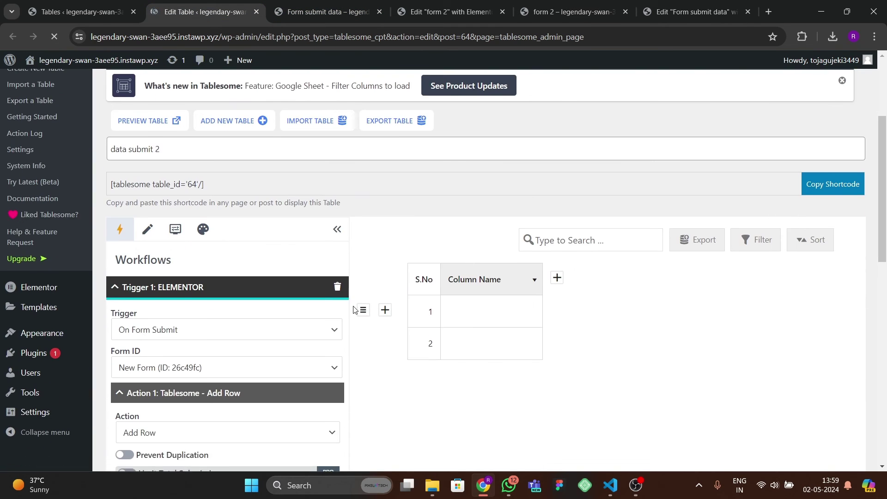
scroll(272, 344, "down", 5)
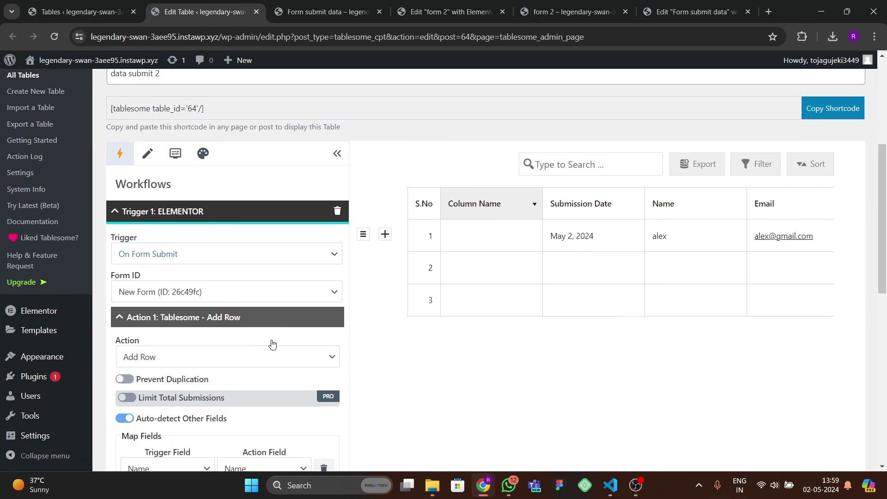
left_click(488, 209)
left_click(481, 402)
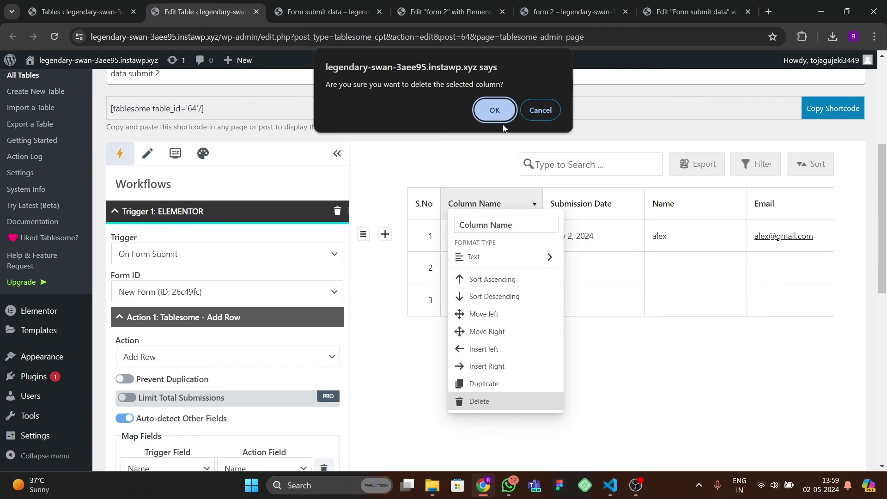
left_click(495, 106)
- Delete both empty rows, confirming each, and update the table
left_click(363, 266)
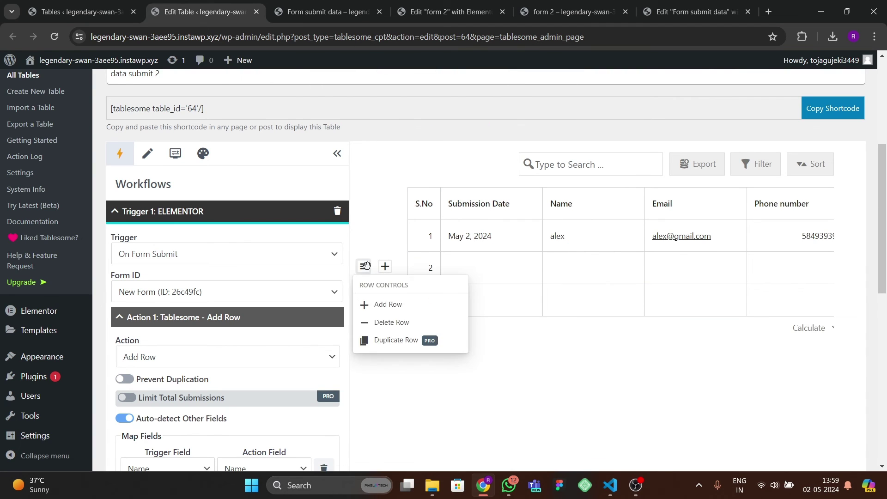
left_click(388, 322)
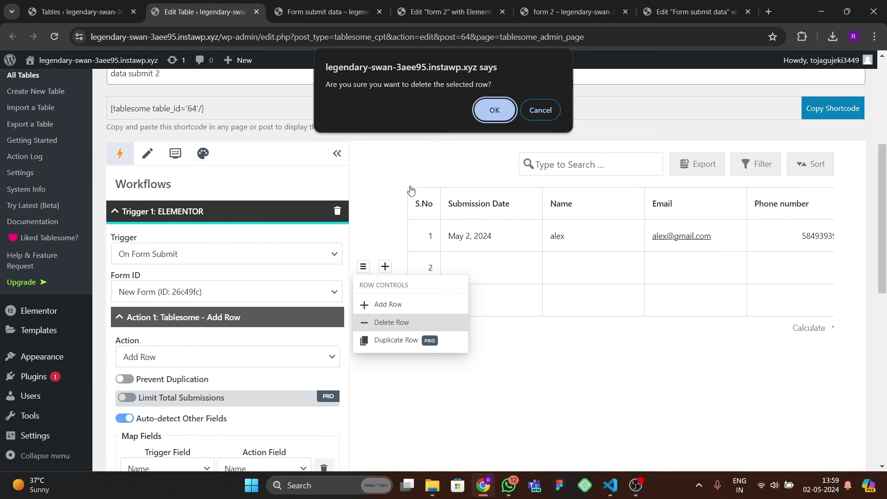
left_click(475, 113)
left_click(362, 267)
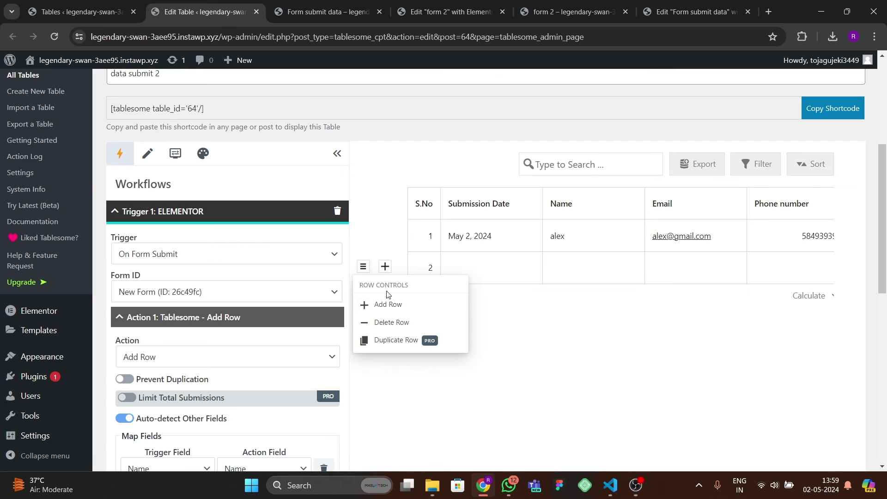
left_click(387, 322)
left_click(494, 109)
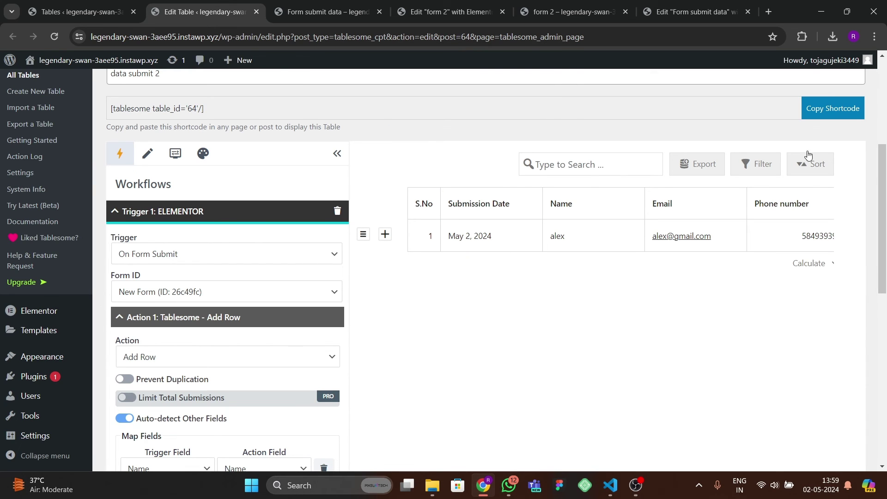
scroll(277, 369, "down", 10)
left_click(143, 293)
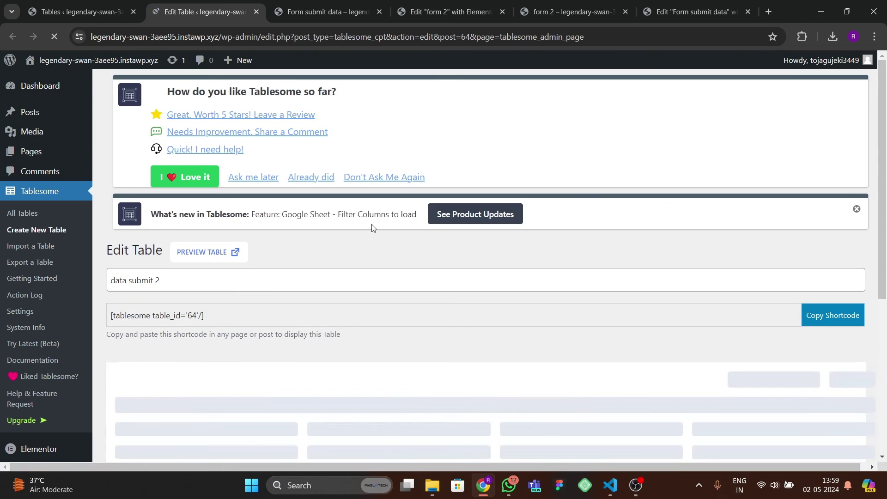
- Reload the form page and fill in a test name, email, mobile number and message 'hi th'
left_click(540, 15)
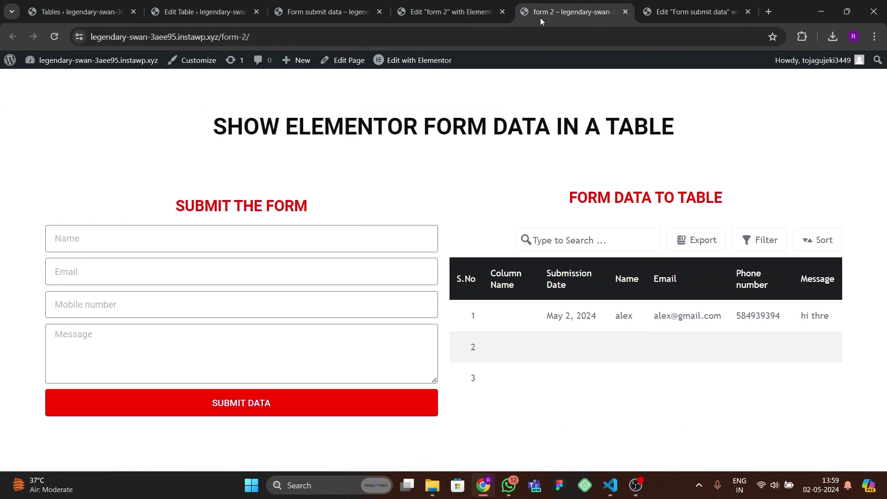
left_click(54, 37)
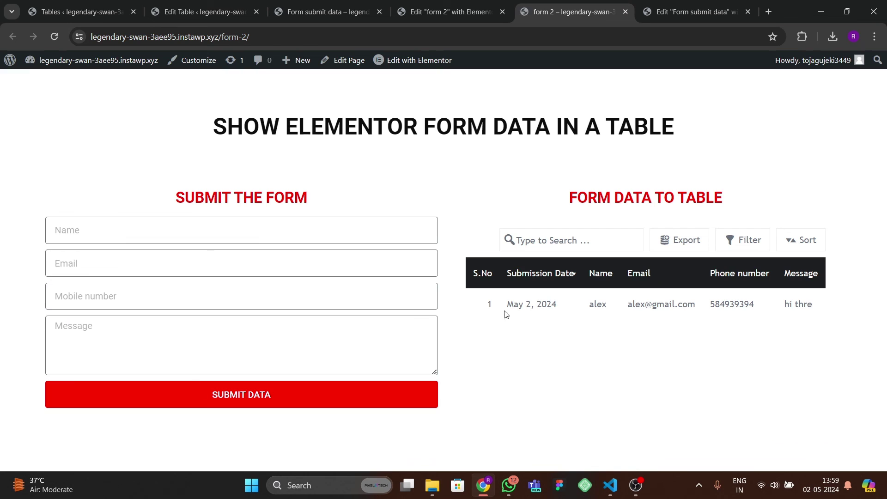
left_click(106, 238)
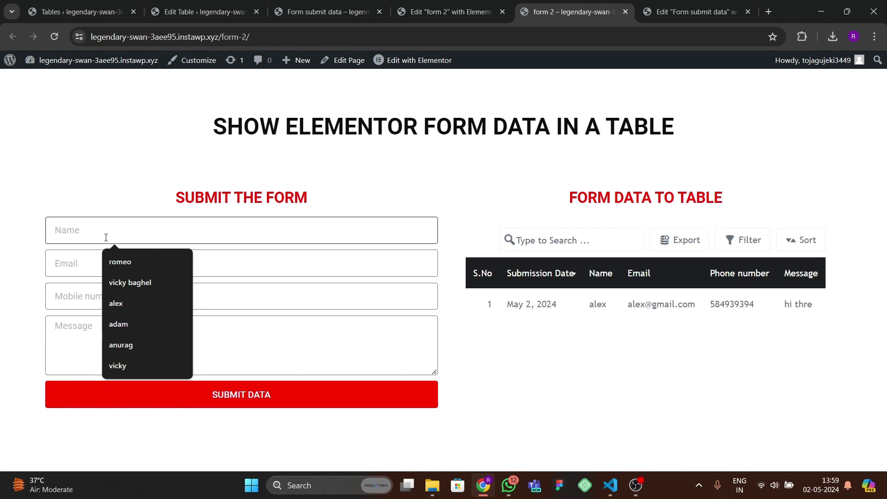
type("a")
key("BackSpace")
type("ravi")
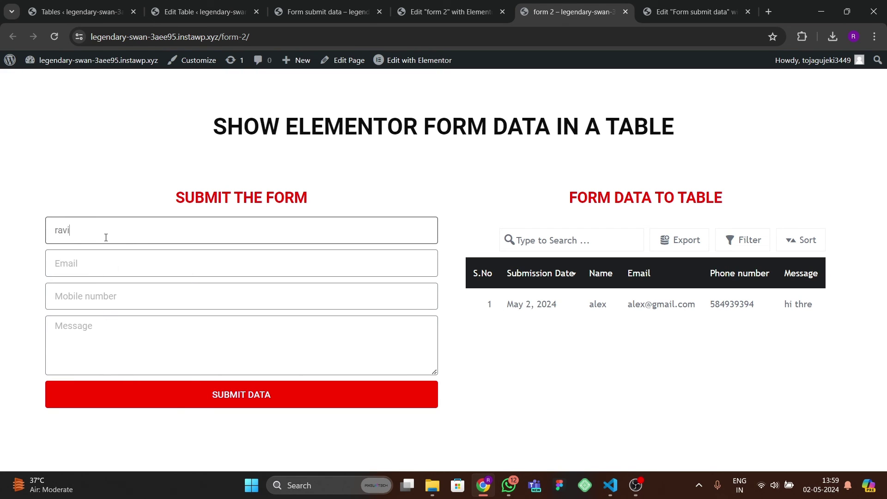
key("Tab")
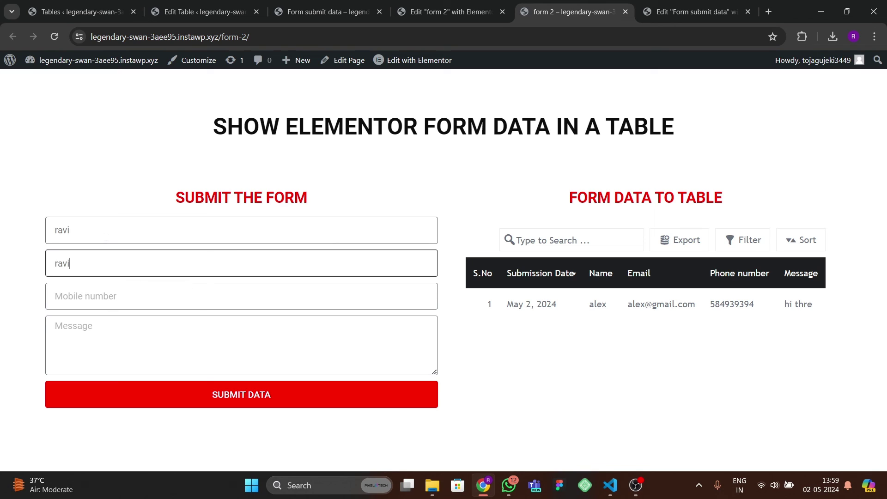
key("Tab")
type("49848499")
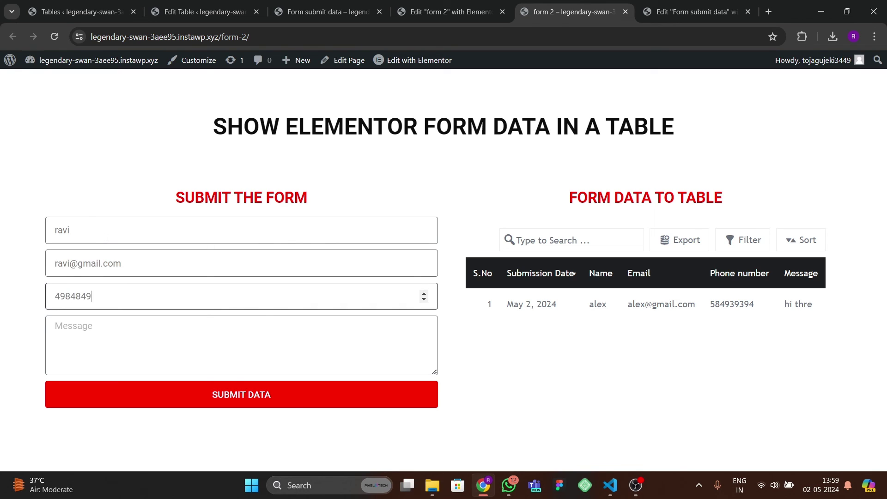
key("Tab")
type("hi th")
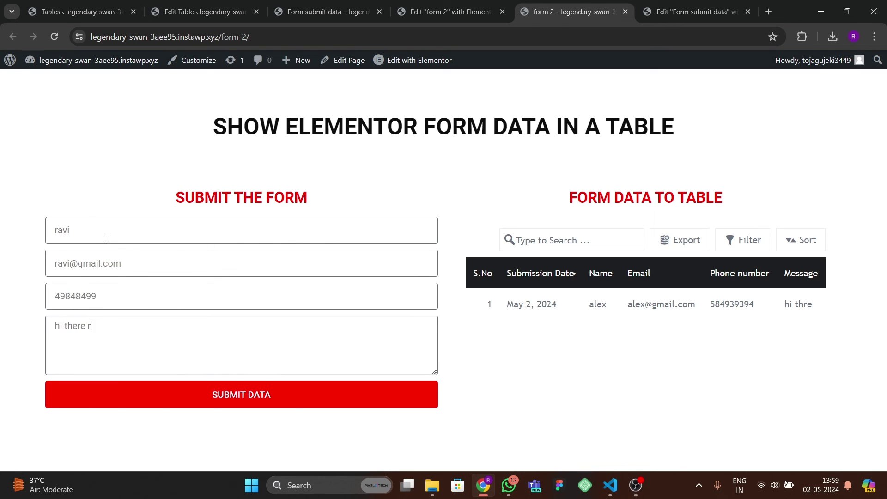
- Submit the contact form and reload the page to see the new entry in the table
left_click(204, 405)
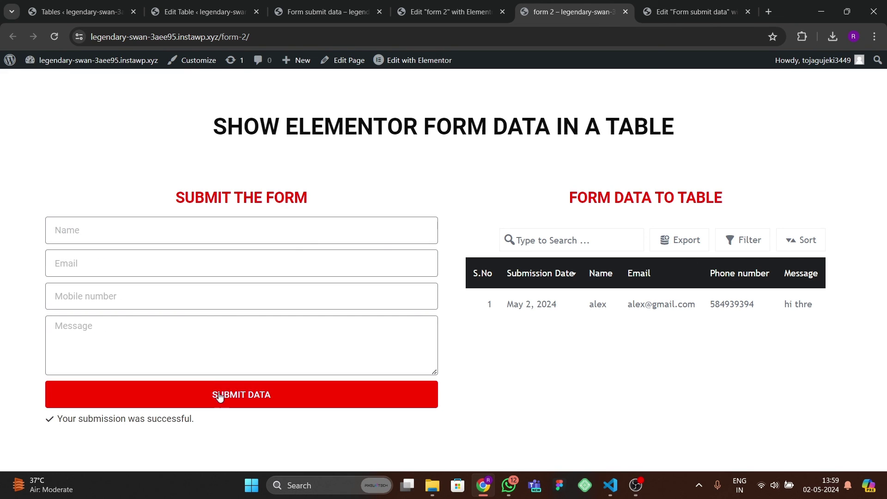
key("F5")
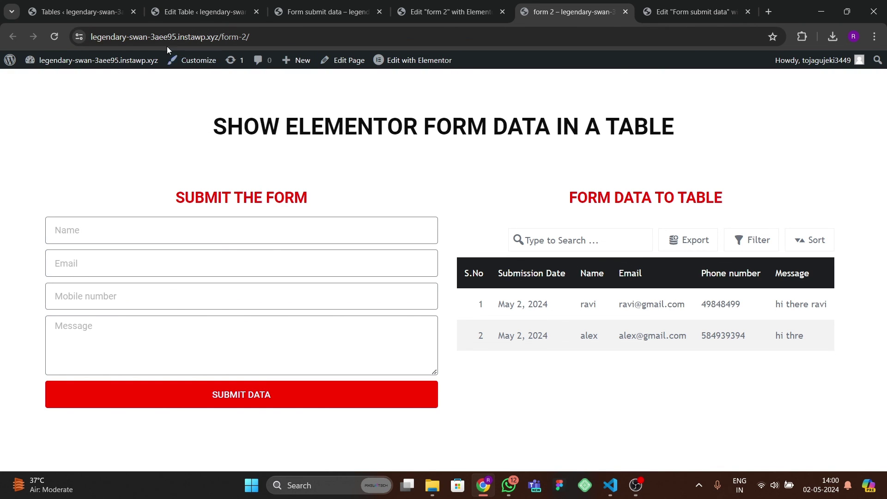
left_click(185, 15)
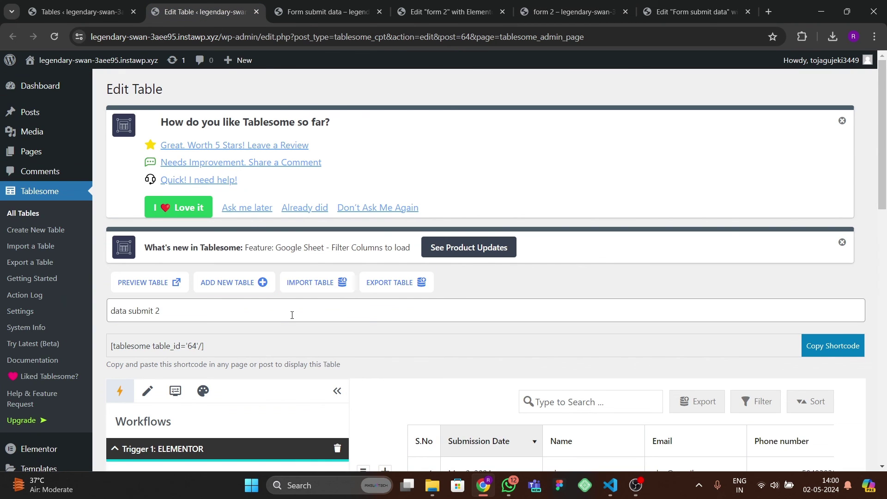
- Delete the Submission Date column, confirm the deletion, and update the table
scroll(293, 315, "down", 6)
scroll(293, 316, "up", 3)
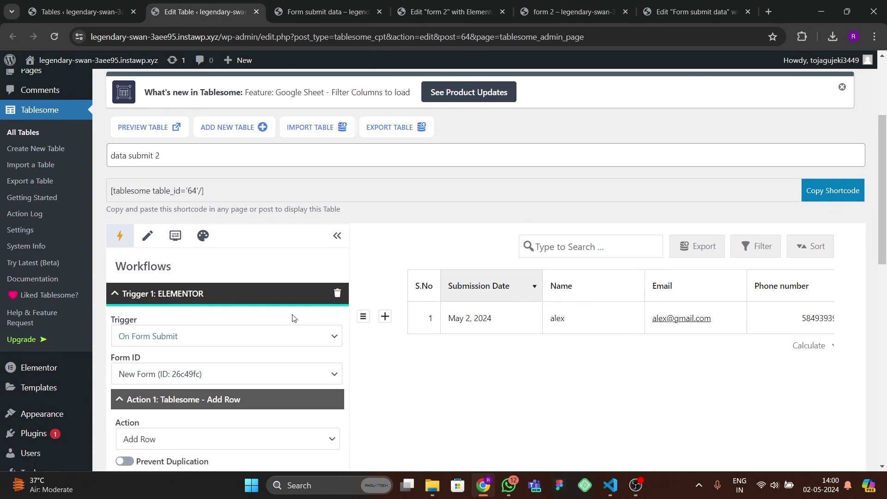
left_click(493, 296)
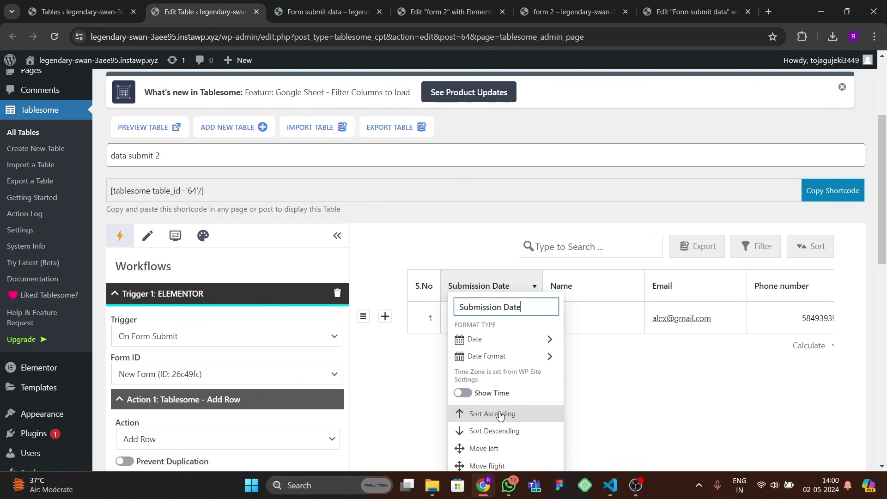
scroll(499, 414, "down", 2)
left_click(482, 446)
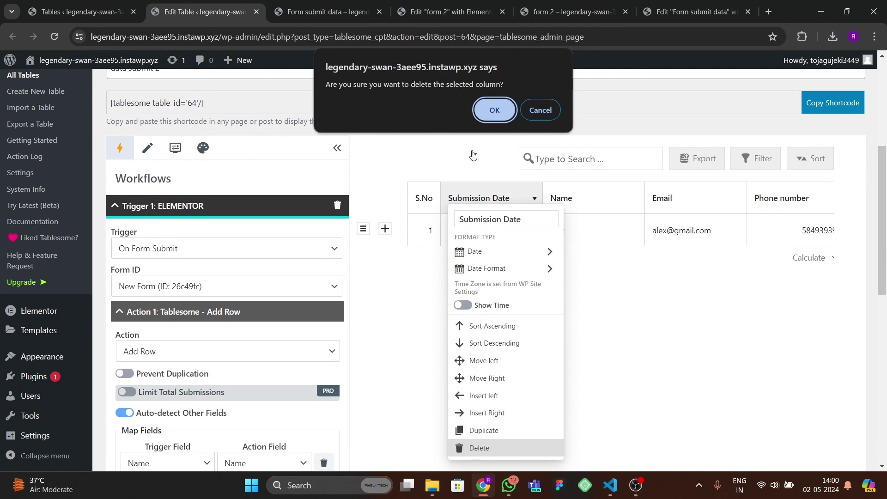
key("Return")
scroll(494, 327, "down", 10)
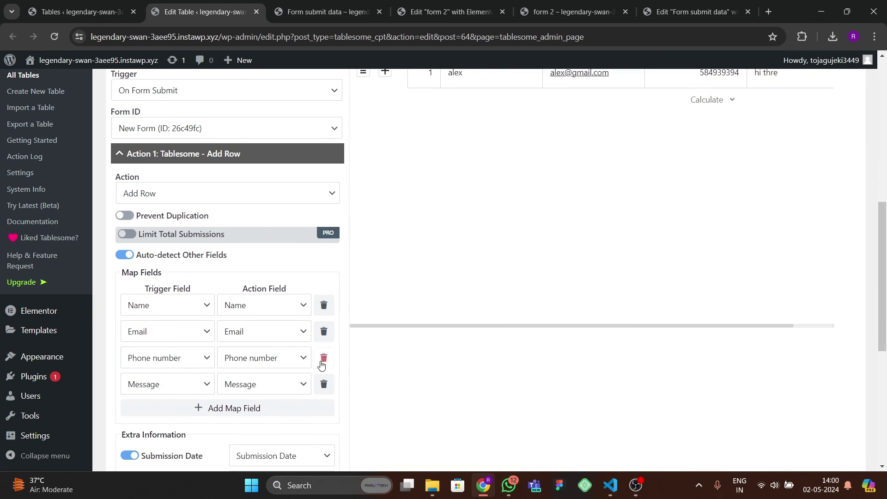
left_click(163, 304)
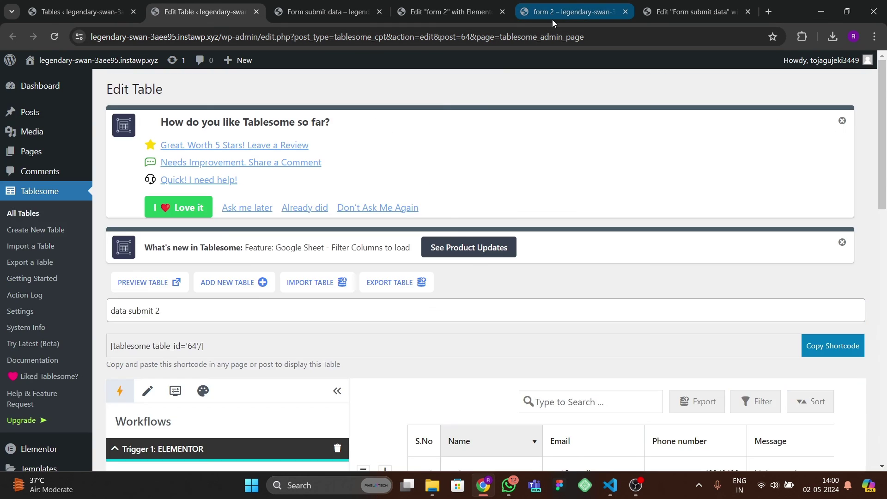
left_click(554, 10)
- Reload the form page, submit a third entry with test contact details and message 'hi tham', then refresh
left_click(54, 37)
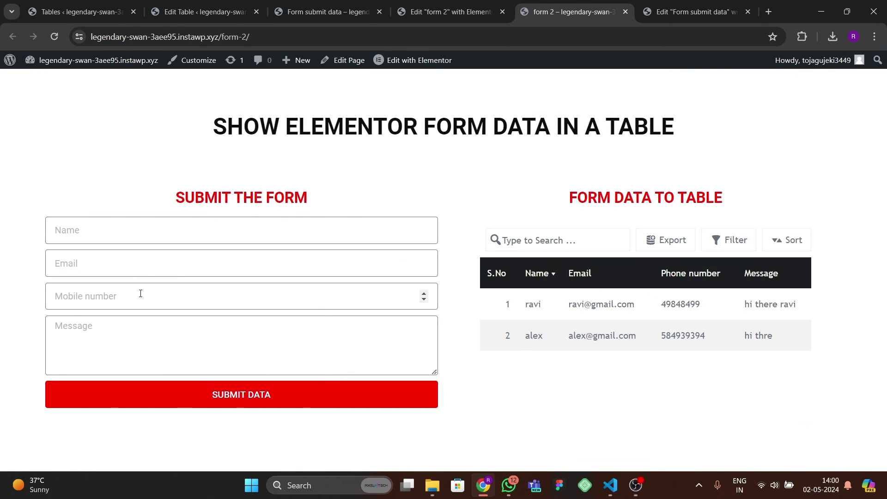
left_click(103, 229)
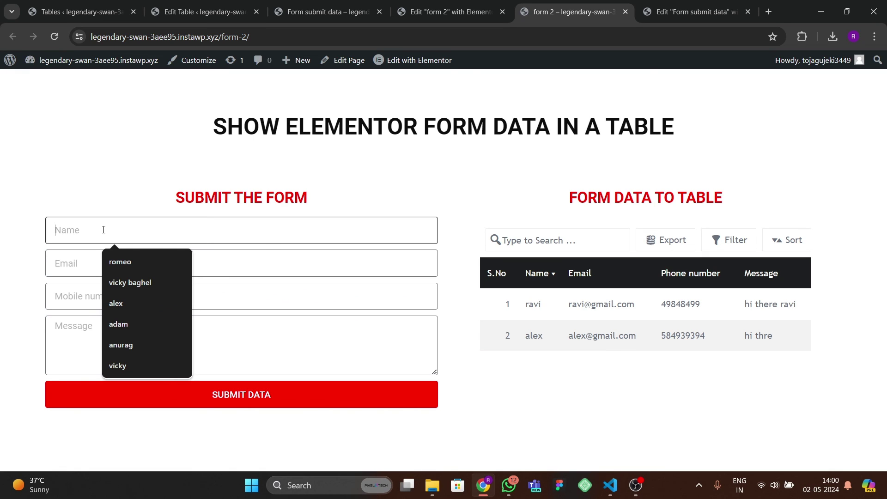
type("adam")
key("Tab")
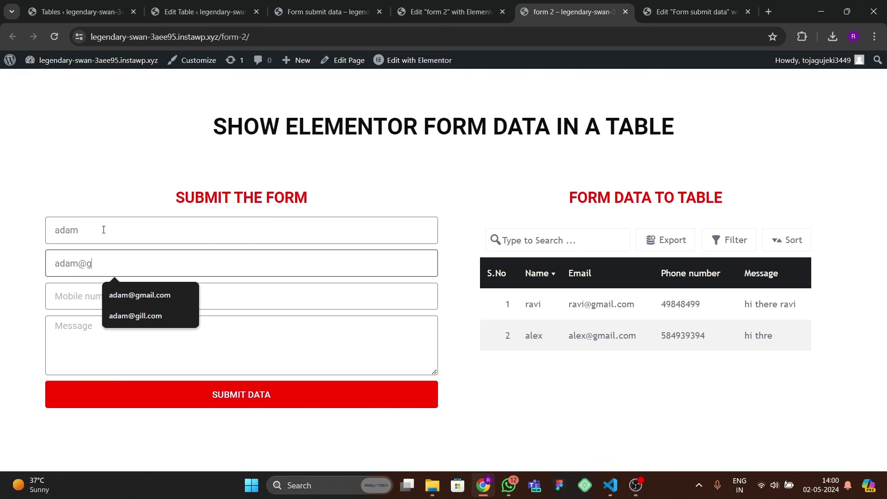
key("Tab")
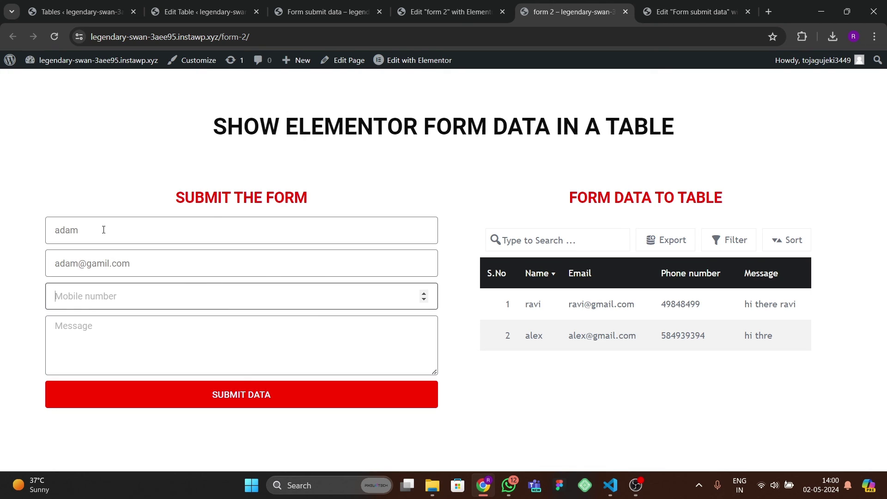
type("4884848")
key("Tab")
type("hi th")
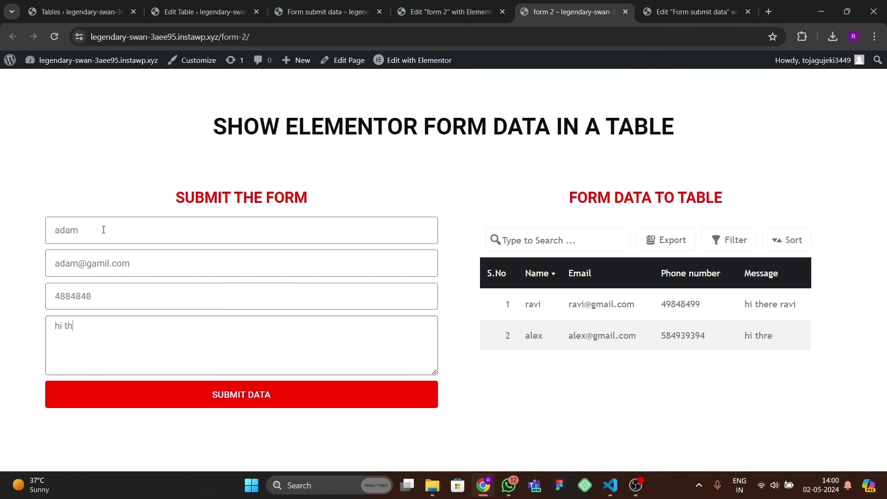
type("am")
left_click(249, 395)
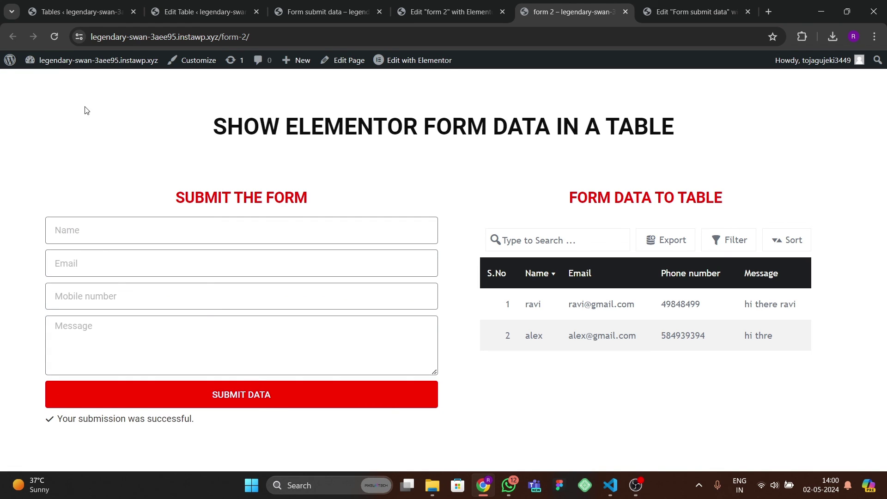
key("F5")
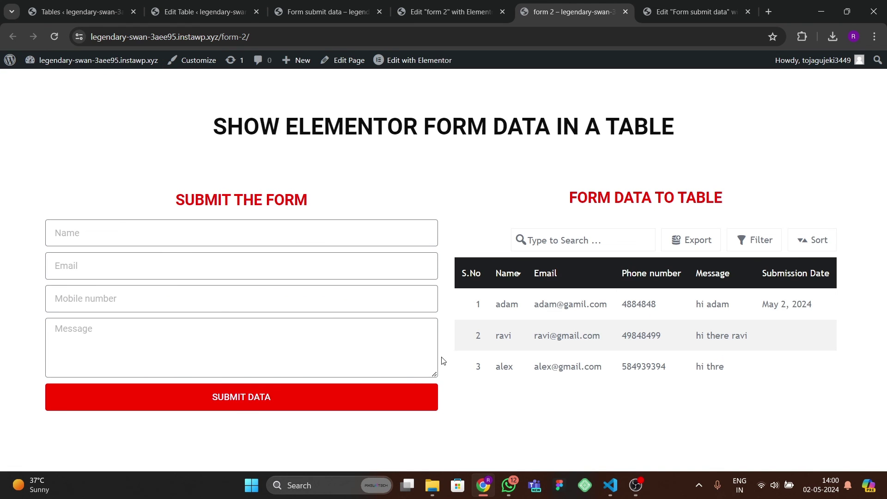